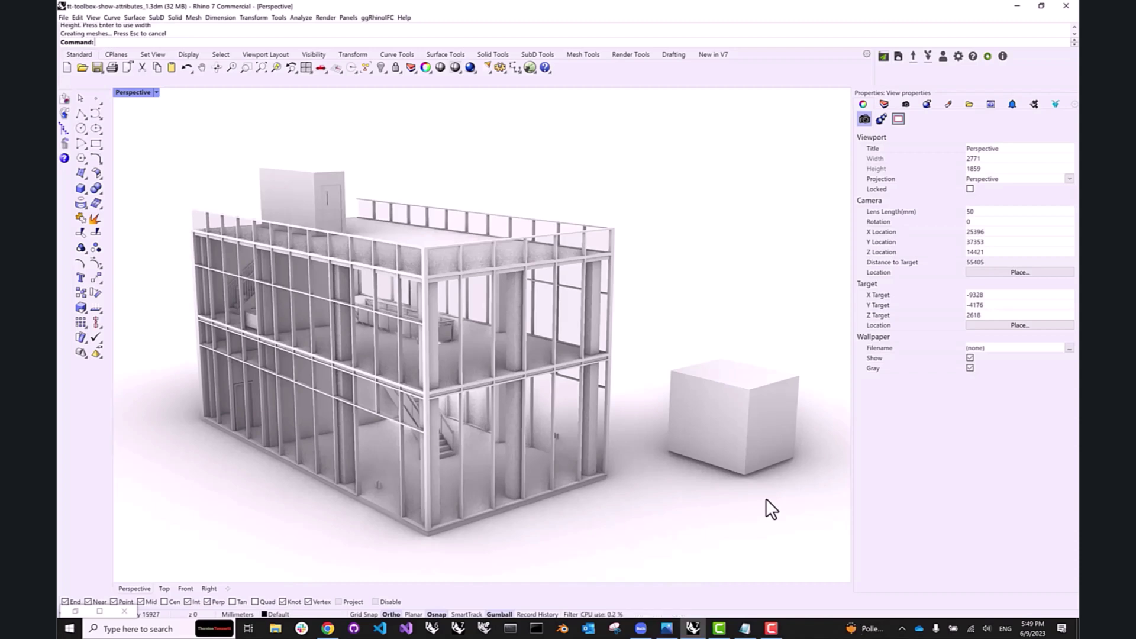
- Add an attribute user text entry to the box beside the building with the key "existing" and the value "true"
{"action": "left_click", "coordinate": [734, 434]}
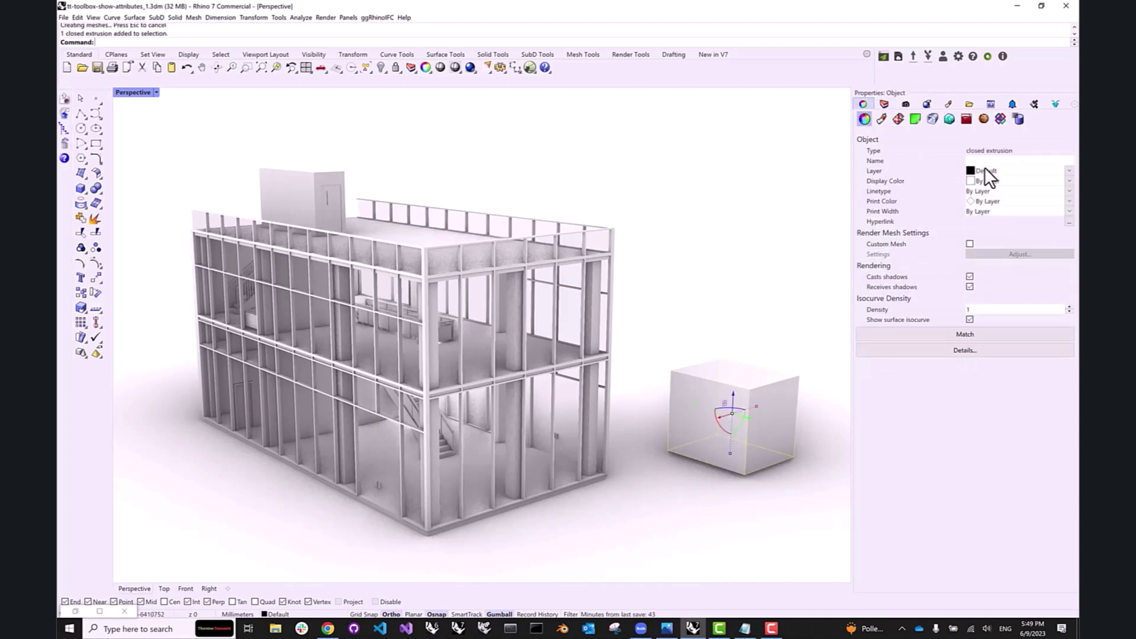
{"action": "left_click", "coordinate": [1017, 120]}
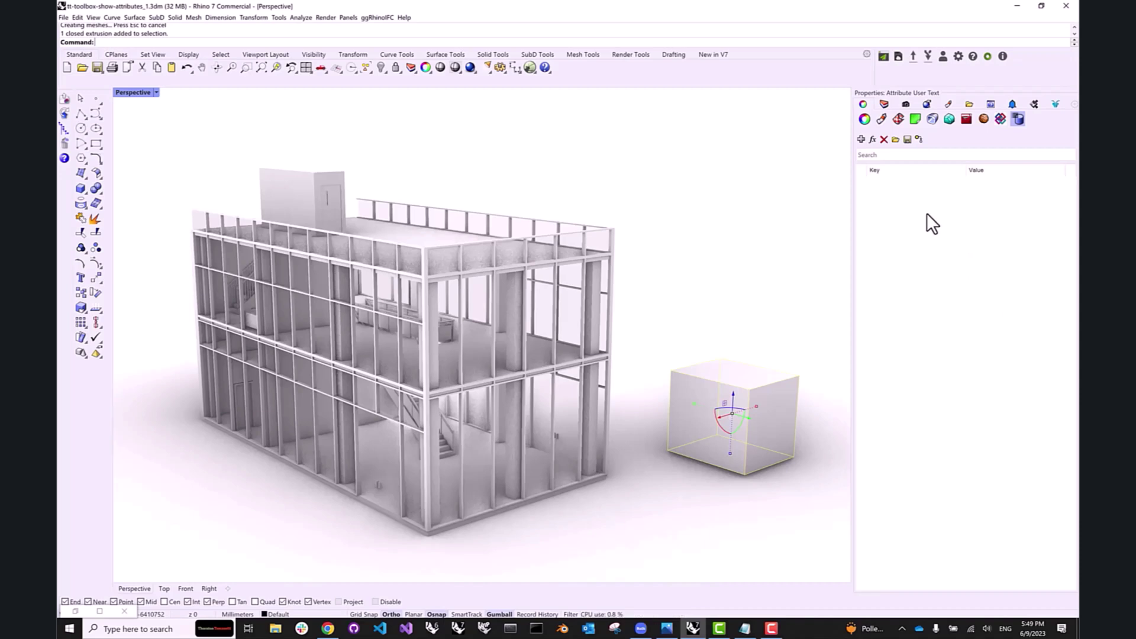
{"action": "left_click", "coordinate": [860, 140]}
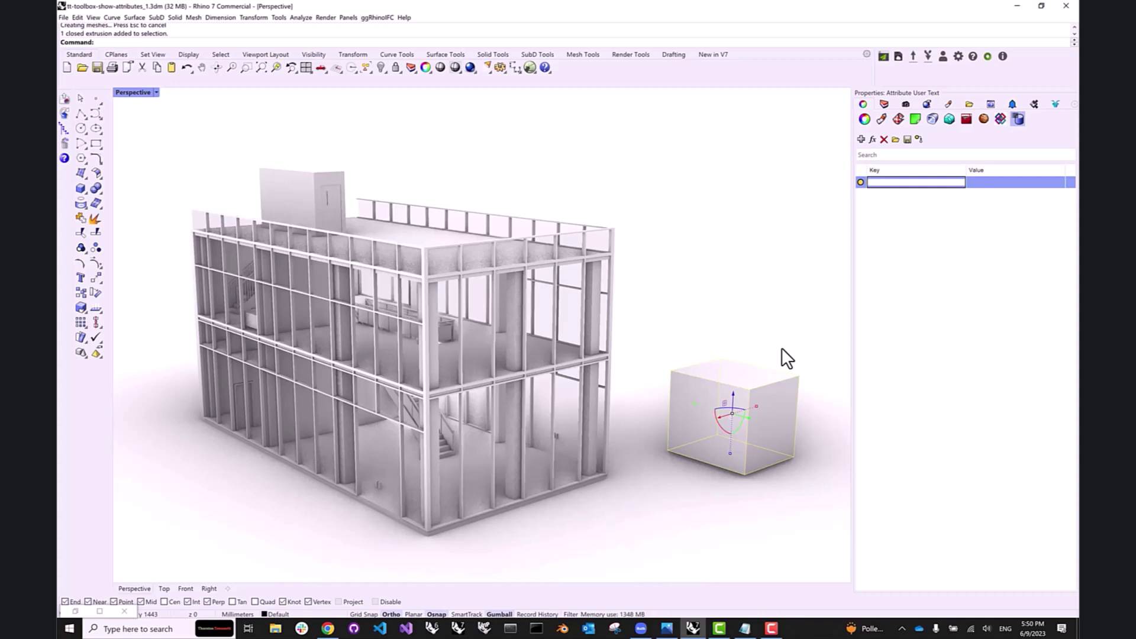
{"action": "type", "text": "ting"}
{"action": "right_click", "coordinate": [985, 186]}
{"action": "left_click", "coordinate": [992, 183]}
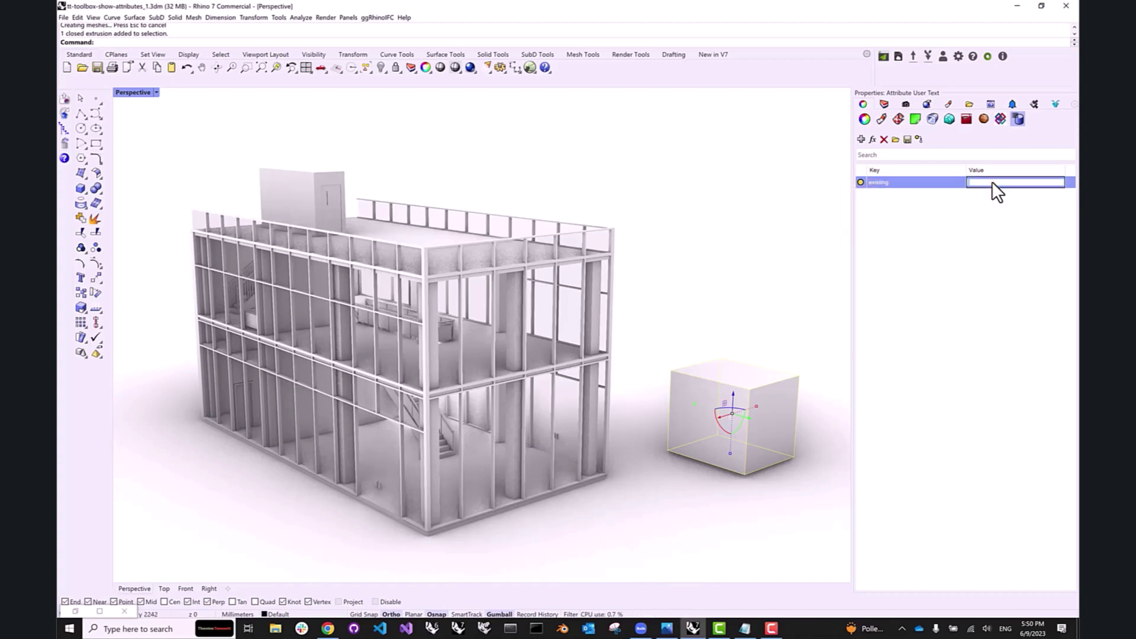
{"action": "type", "text": "true"}
{"action": "key", "text": "Return"}
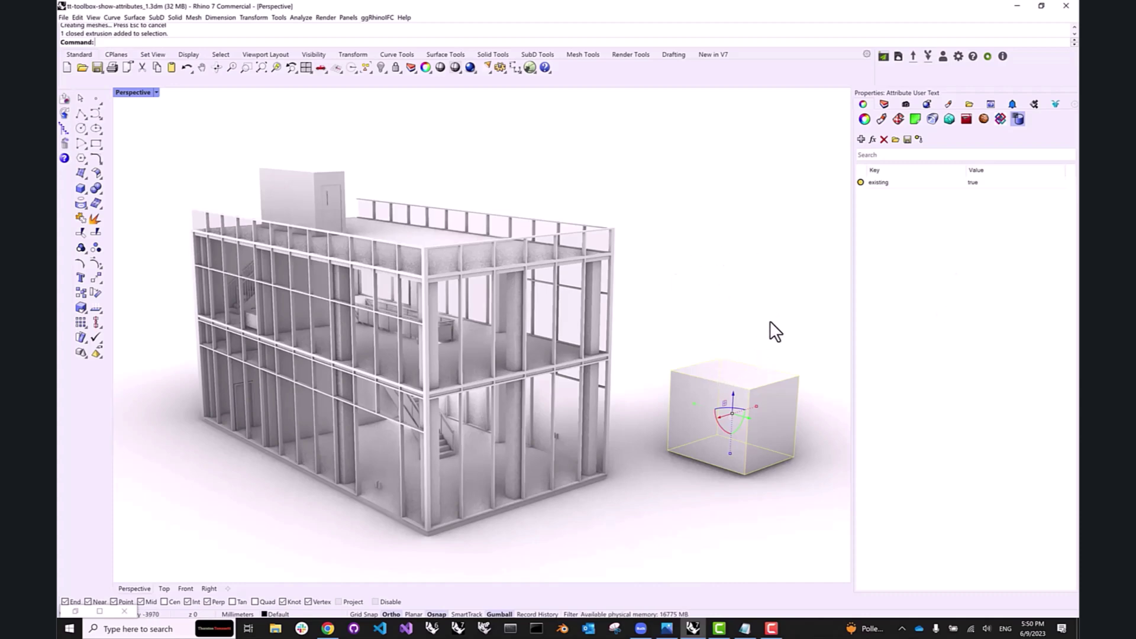
{"action": "left_click", "coordinate": [881, 184]}
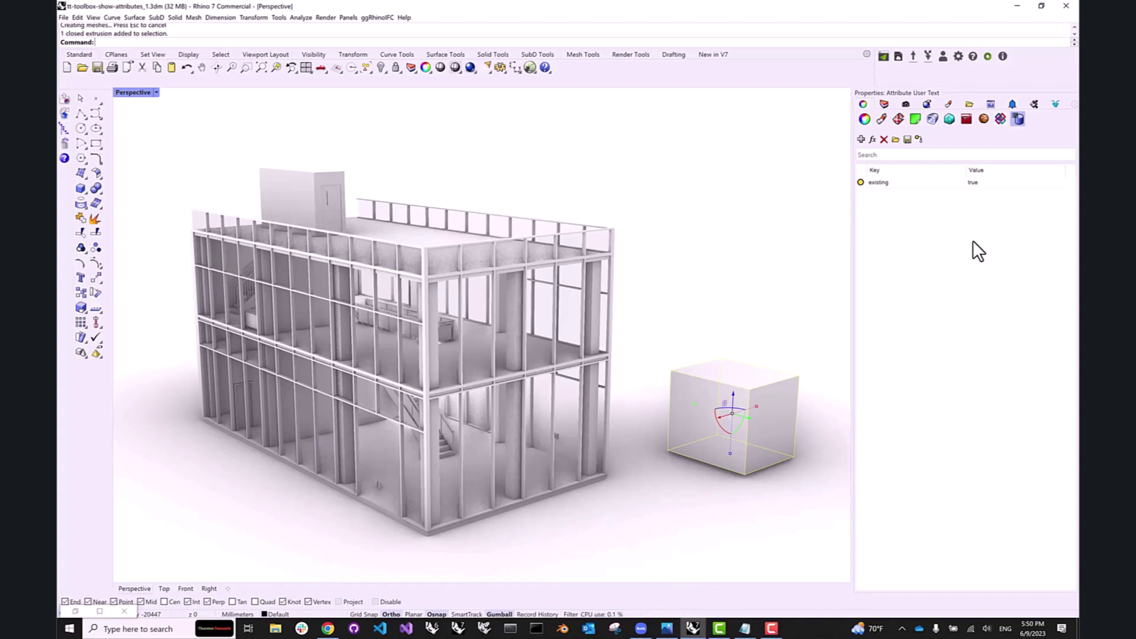
- Delete the box beside the building
{"action": "left_click", "coordinate": [724, 399]}
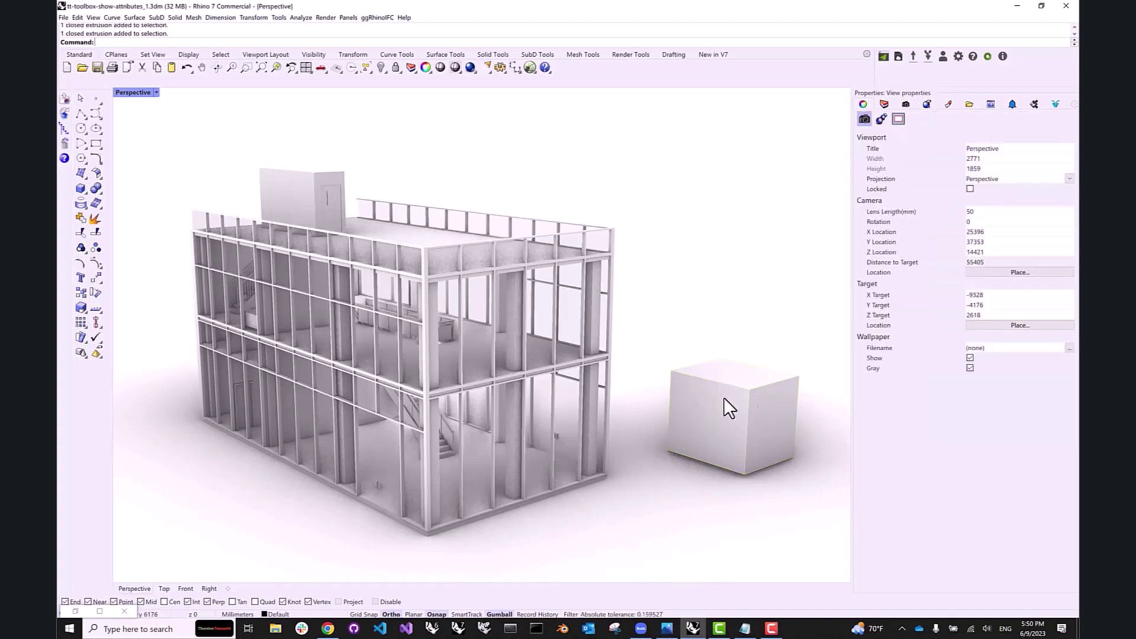
{"action": "key", "text": "Delete"}
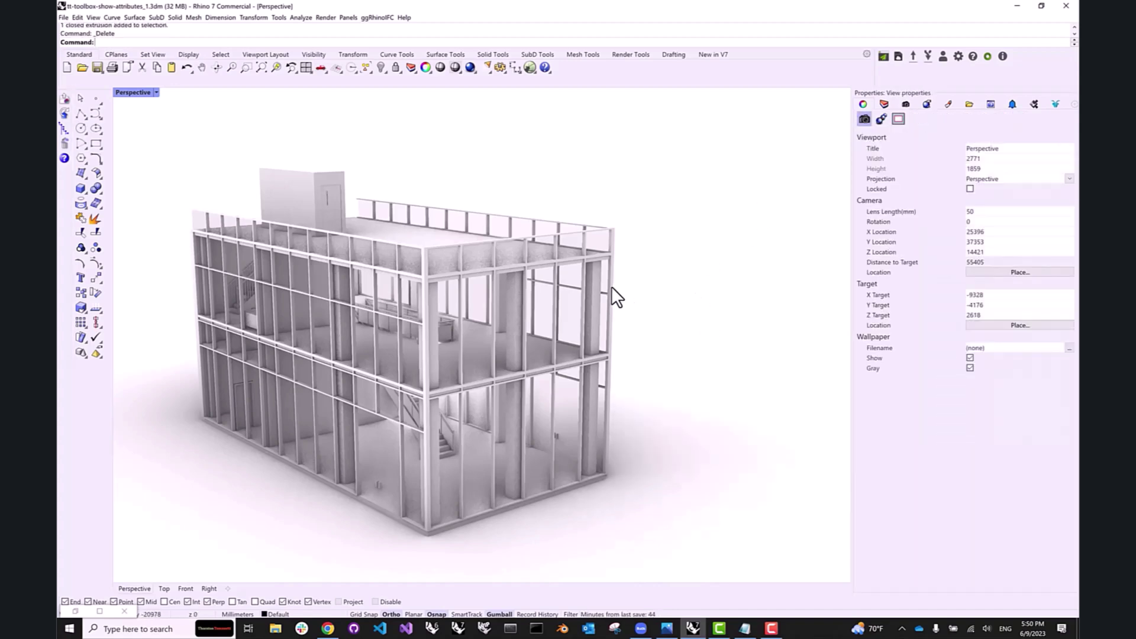
- Inspect the attribute user text of a glazed curtain panel on the building's upper storey, leaving nothing selected
{"action": "left_click", "coordinate": [615, 288]}
{"action": "left_click", "coordinate": [641, 311]}
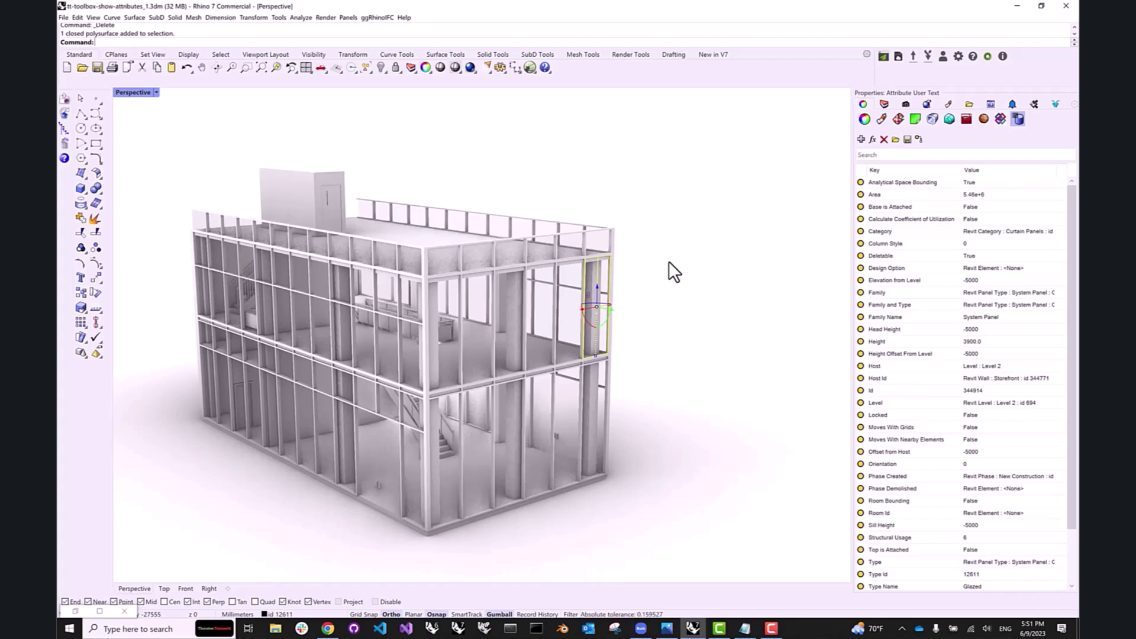
{"action": "left_click", "coordinate": [709, 264]}
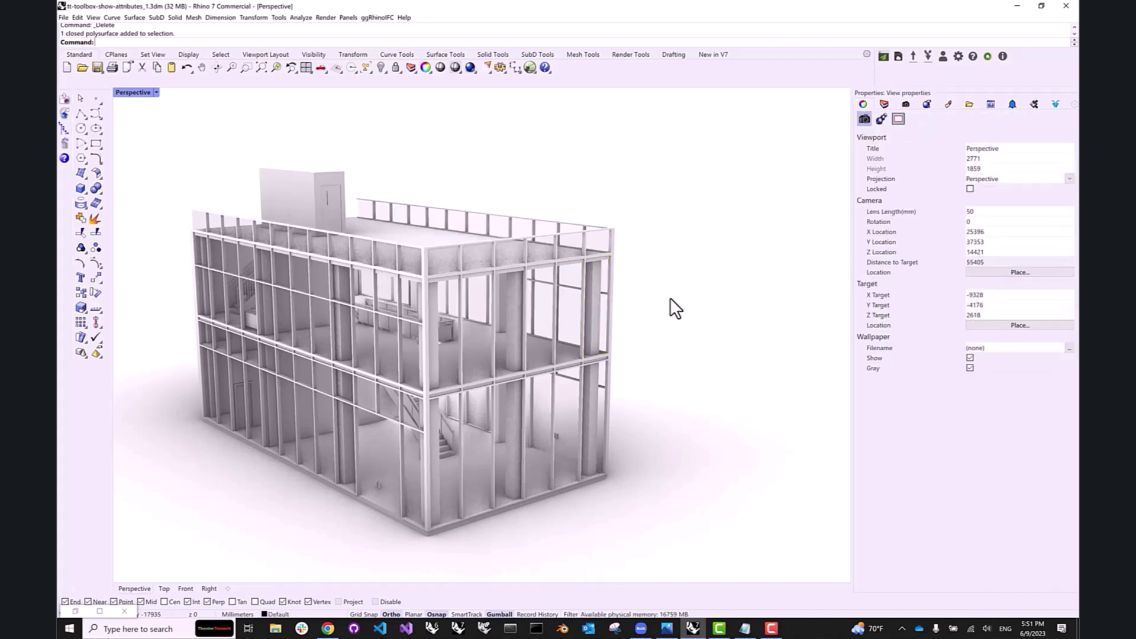
- Switch to Grasshopper and add a Geometry parameter to the empty canvas
{"action": "double_click", "coordinate": [81, 601]}
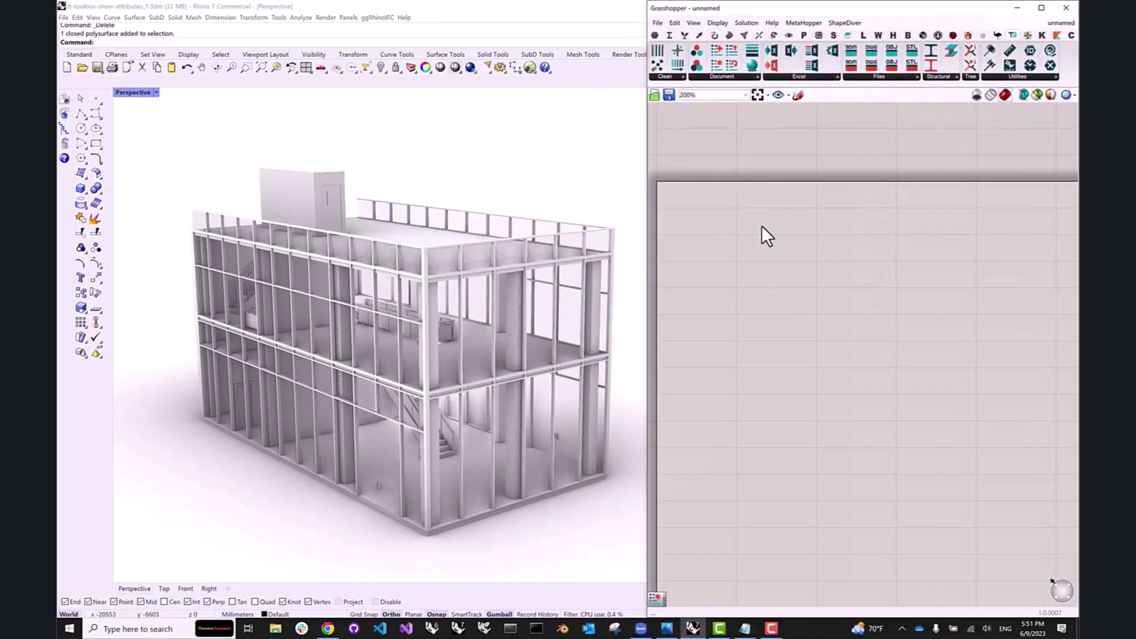
{"action": "right_click_drag", "start_coordinate": [761, 225], "coordinate": [775, 229]}
{"action": "double_click", "coordinate": [748, 221]}
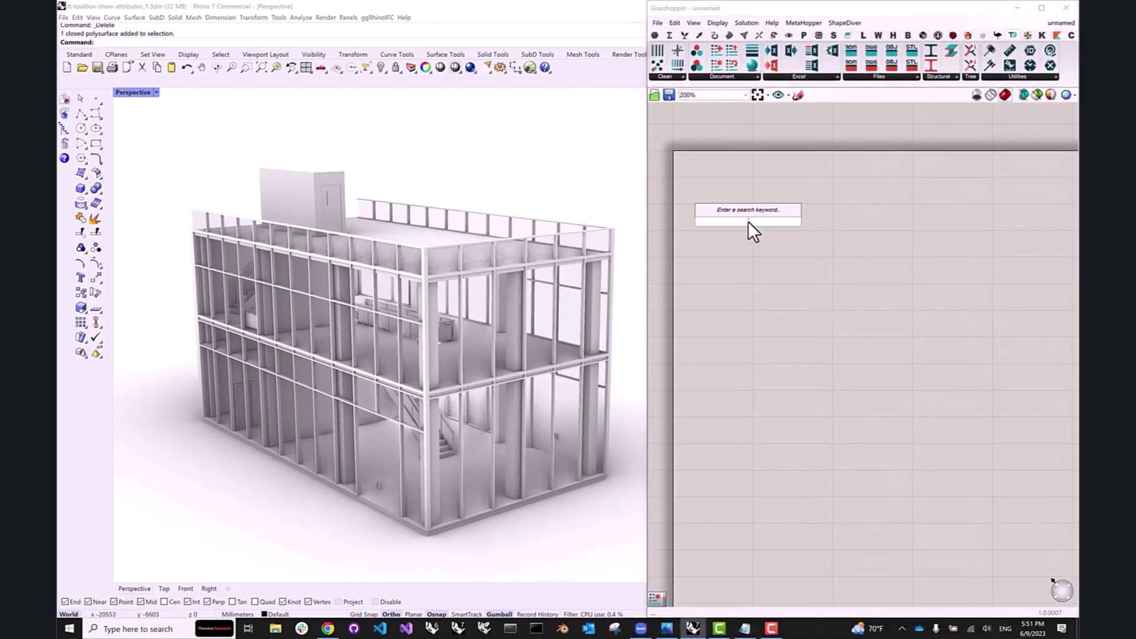
{"action": "type", "text": "pipeline"}
{"action": "key", "text": "Return"}
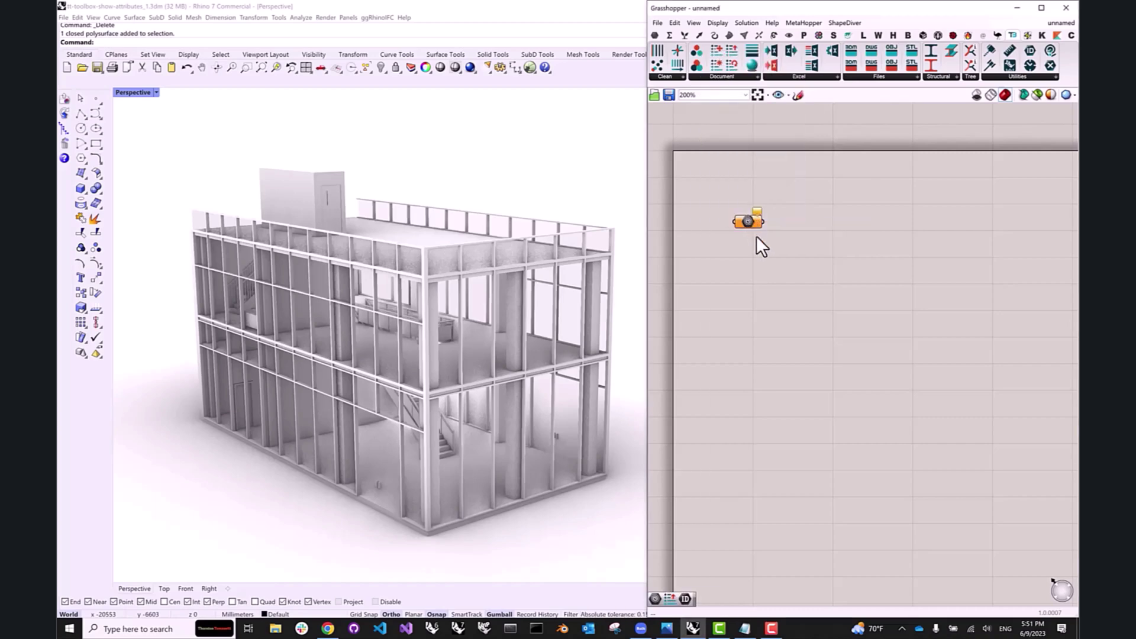
- Reference all of the building's objects in the Geometry parameter as multiple geometries, and clear the Rhino selection
{"action": "right_click_drag", "start_coordinate": [555, 284], "coordinate": [533, 284], "text": "shift"}
{"action": "left_click_drag", "start_coordinate": [152, 131], "coordinate": [631, 556]}
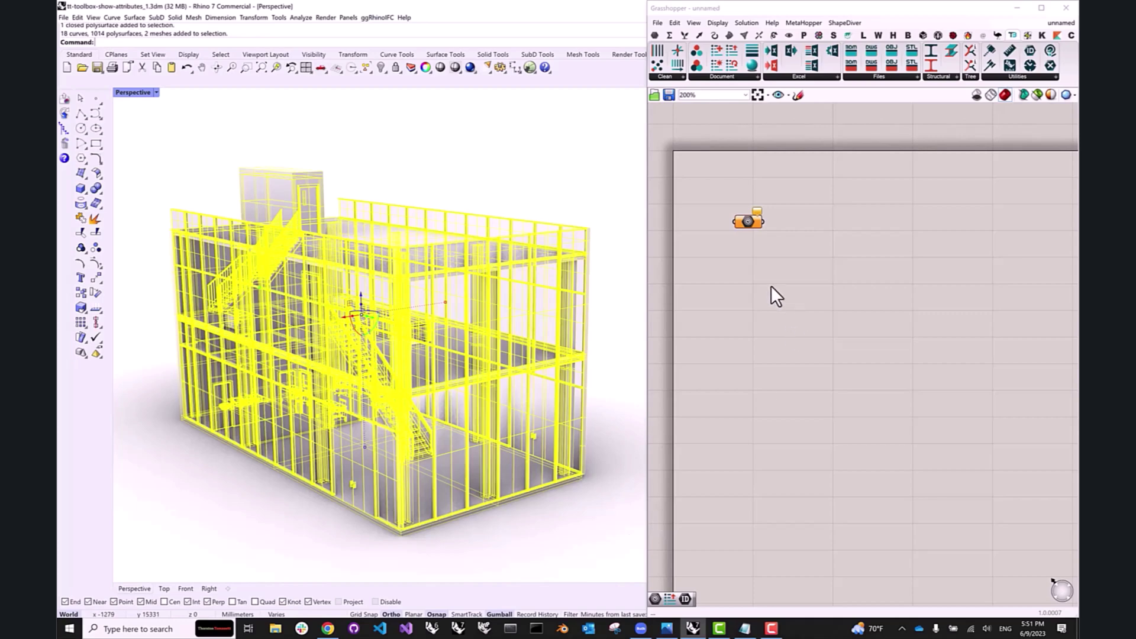
{"action": "right_click", "coordinate": [744, 222]}
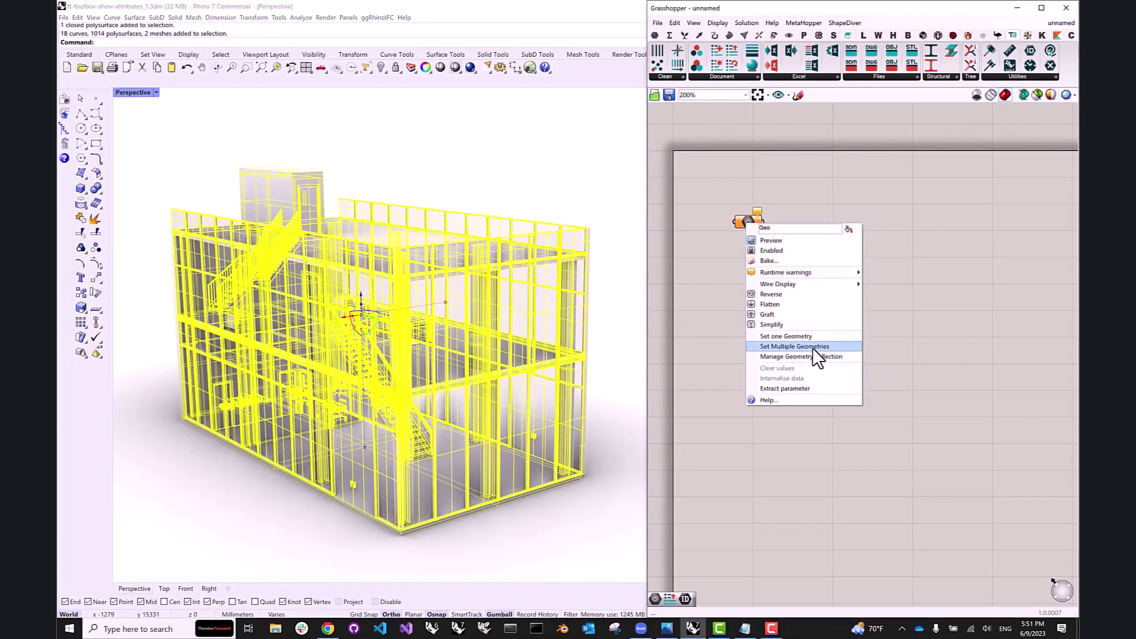
{"action": "left_click", "coordinate": [794, 346]}
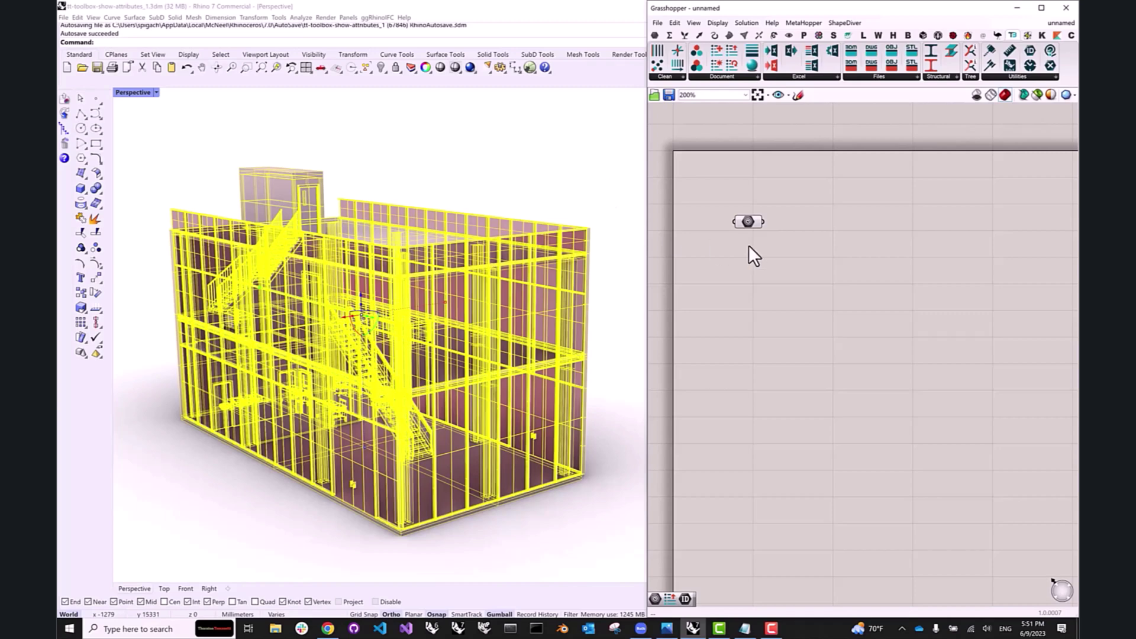
{"action": "left_click", "coordinate": [619, 285]}
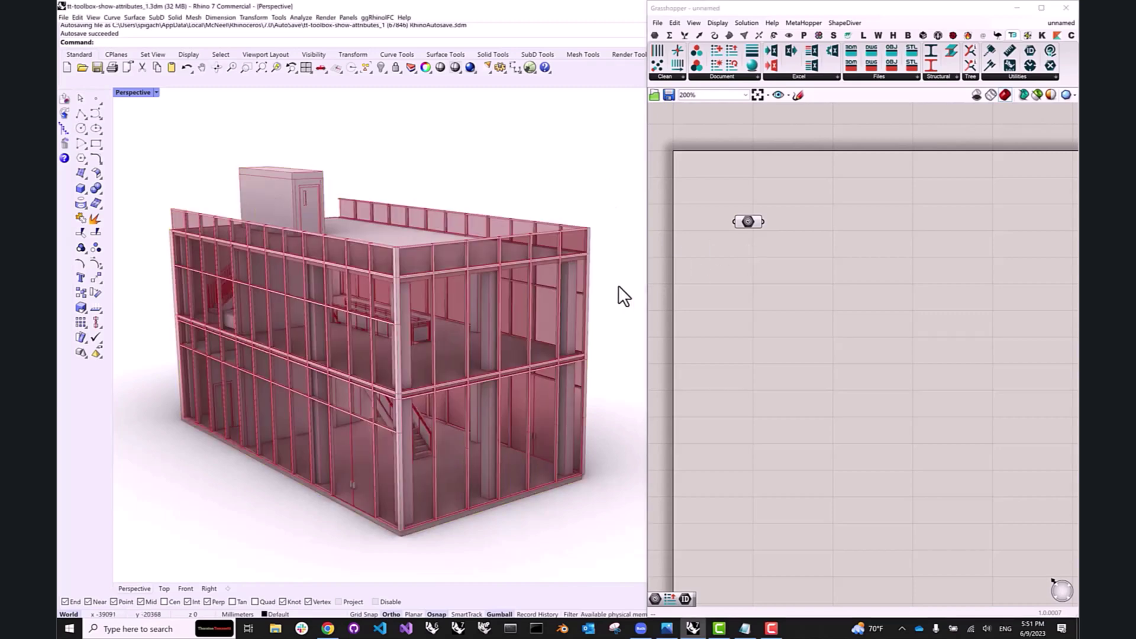
- Add a Guid parameter fed by the Geometry parameter and align it beside it
{"action": "double_click", "coordinate": [808, 256]}
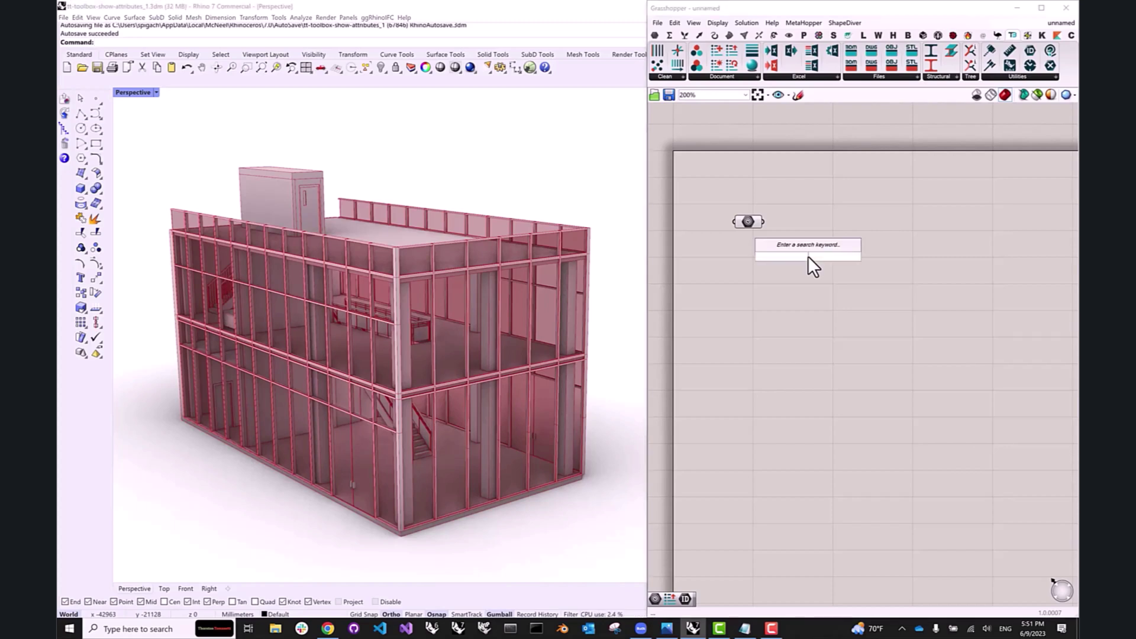
{"action": "type", "text": "guid"}
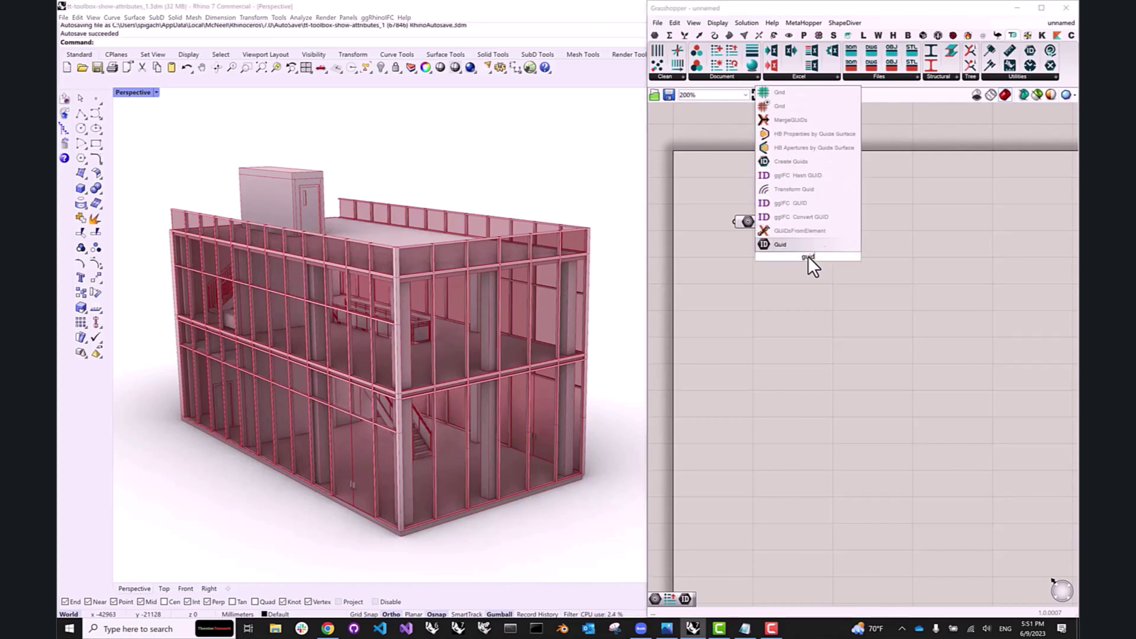
{"action": "key", "text": "Return"}
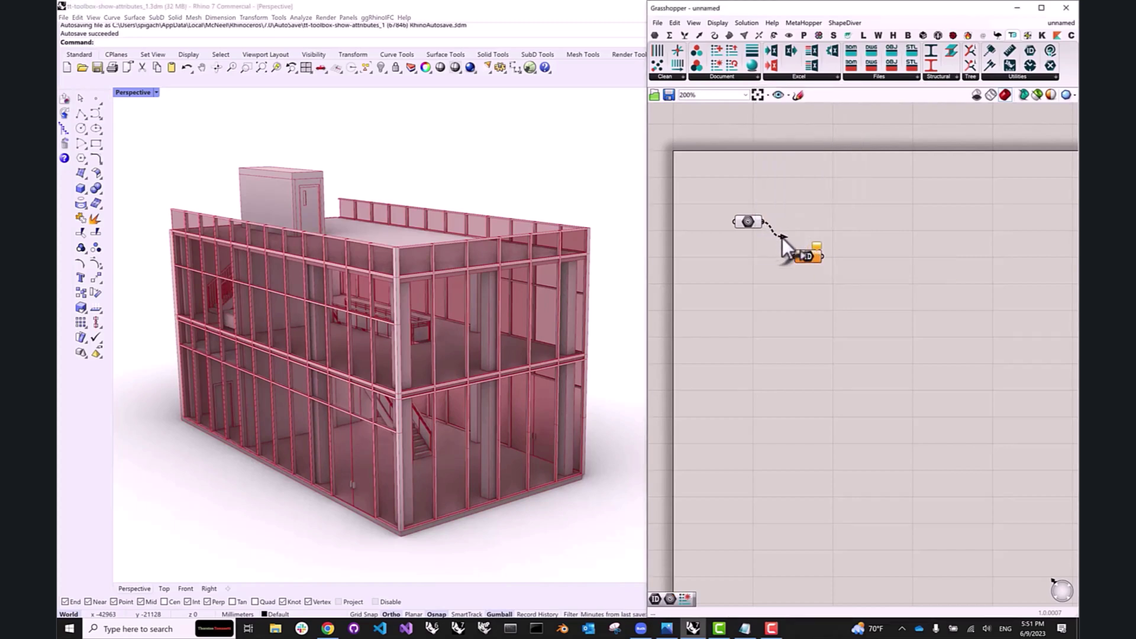
{"action": "mouse_move", "coordinate": [797, 222]}
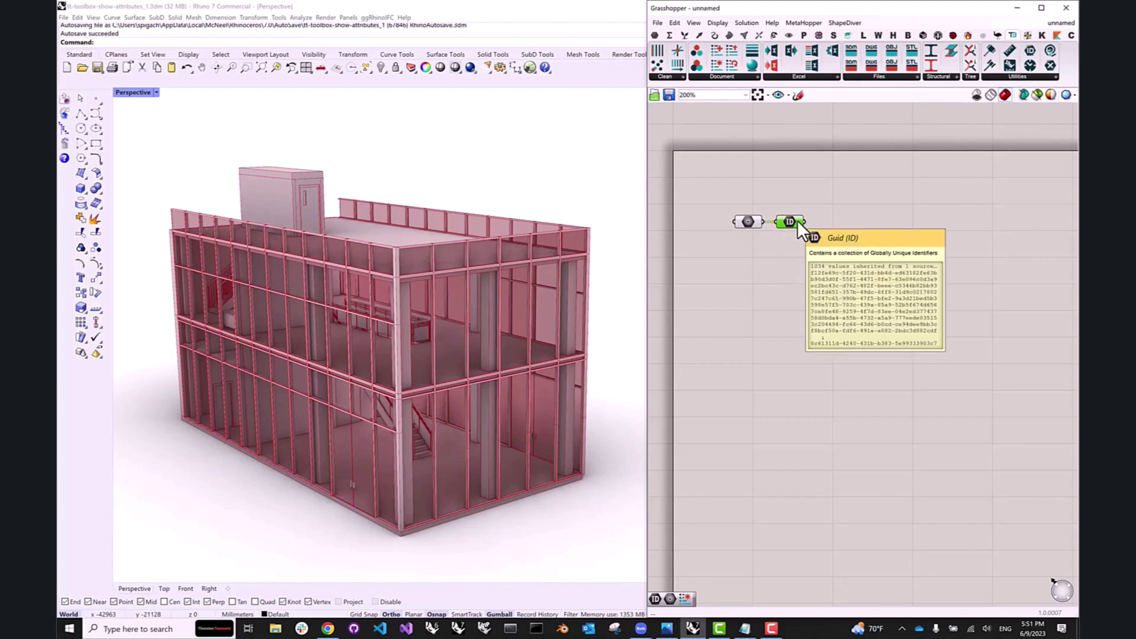
- Add a Get Attributes component after the Guid parameter and connect the Guid output to its G input
{"action": "right_click_drag", "start_coordinate": [836, 218], "coordinate": [821, 224]}
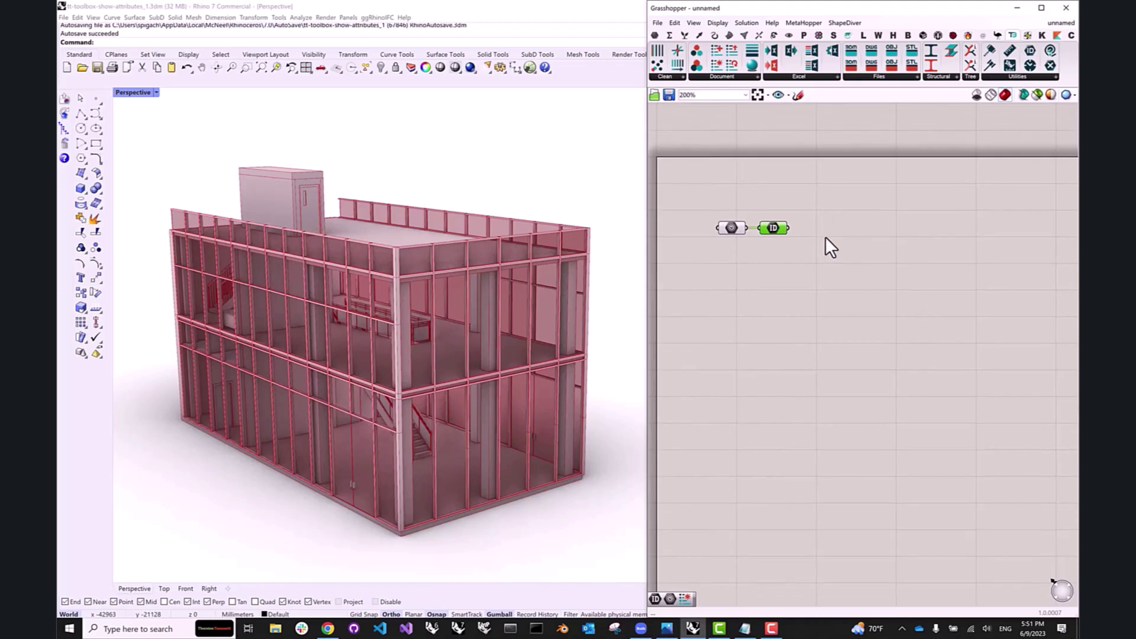
{"action": "left_click", "coordinate": [740, 77]}
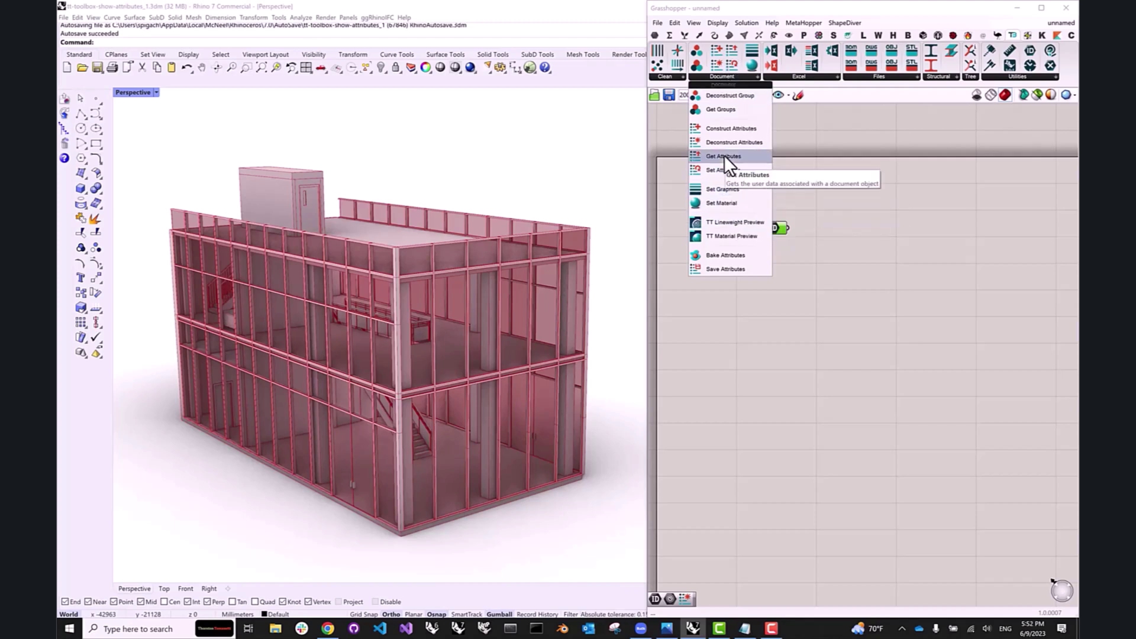
{"action": "left_click_drag", "start_coordinate": [733, 156], "coordinate": [847, 230]}
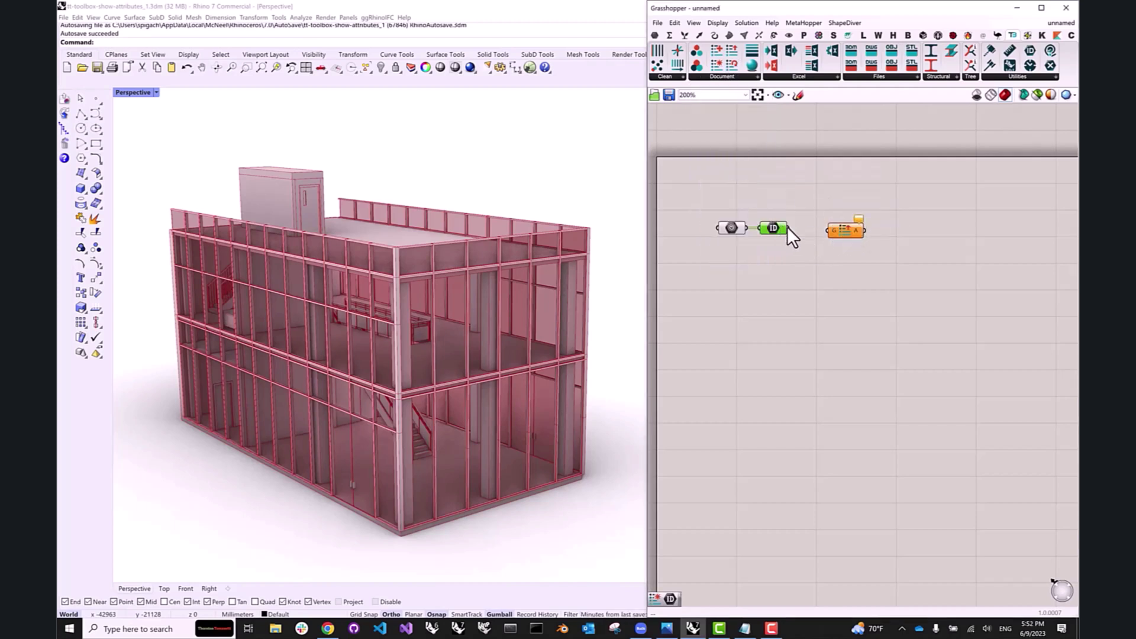
{"action": "left_click", "coordinate": [844, 231]}
{"action": "mouse_move", "coordinate": [837, 224]}
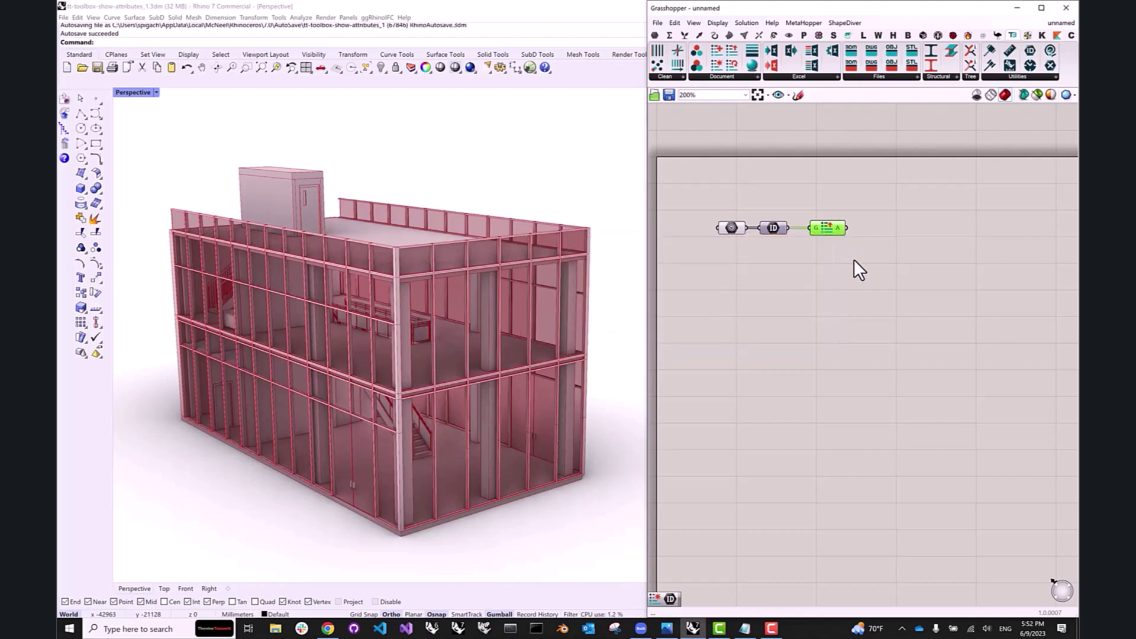
- Add a Deconstruct Attributes component and connect the Get Attributes output to its A input
{"action": "left_click", "coordinate": [748, 76]}
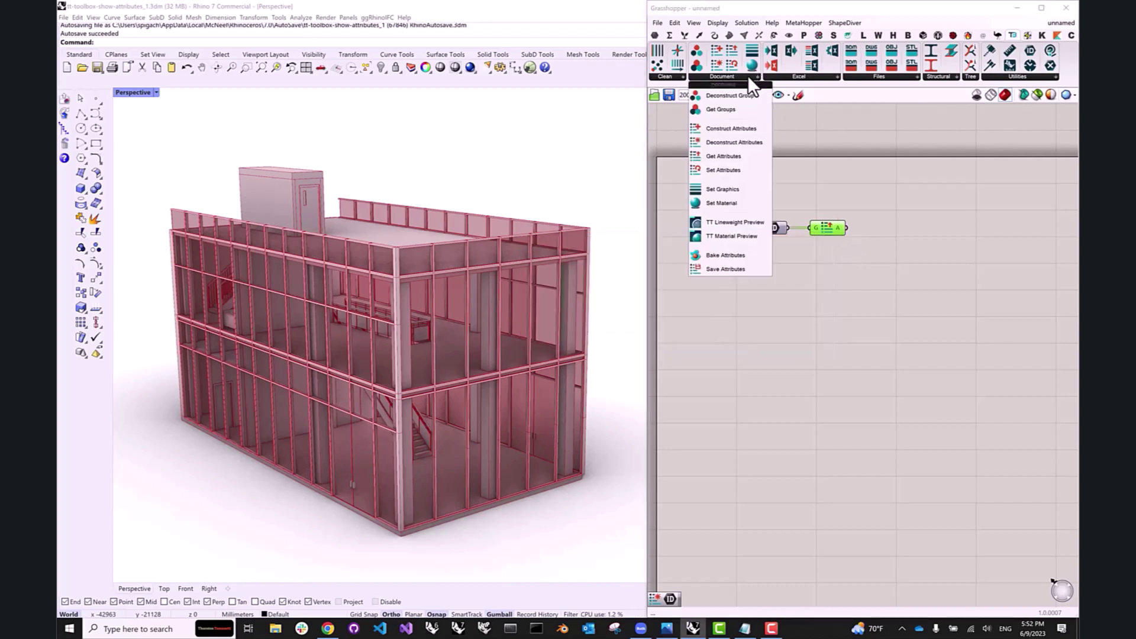
{"action": "left_click", "coordinate": [740, 143]}
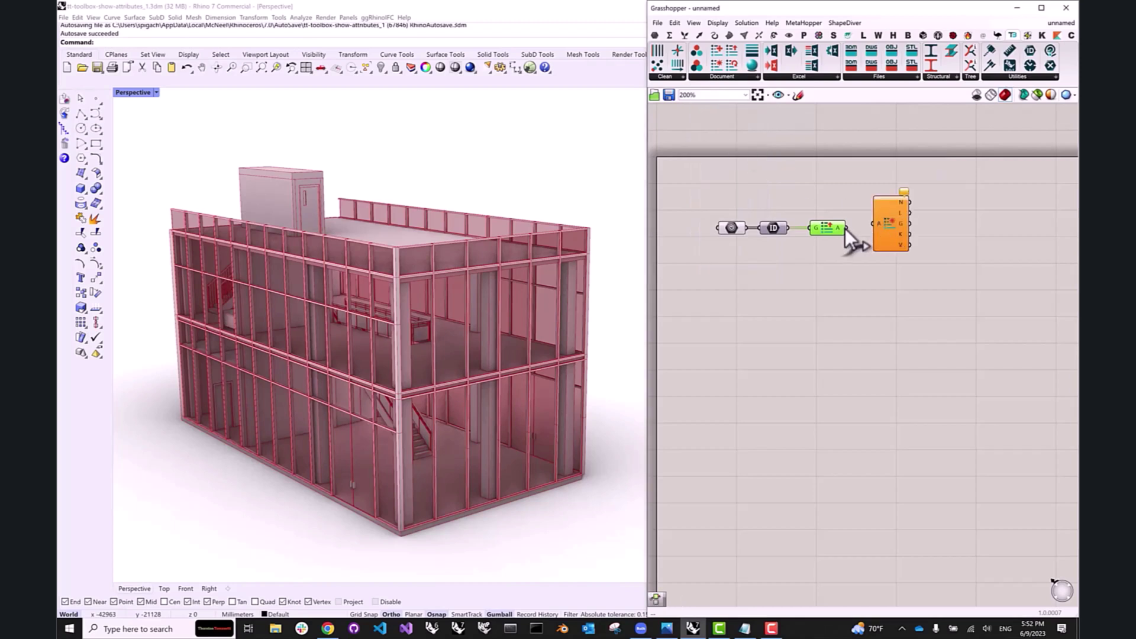
{"action": "left_click", "coordinate": [887, 228]}
{"action": "left_click", "coordinate": [918, 219]}
- Compare the Deconstruct Attributes outputs with the keys and values in the ground floor slab's attribute user text, leaving Grasshopper docked beside the model
{"action": "scroll", "coordinate": [919, 218], "scroll_direction": "up", "scroll_amount": 2}
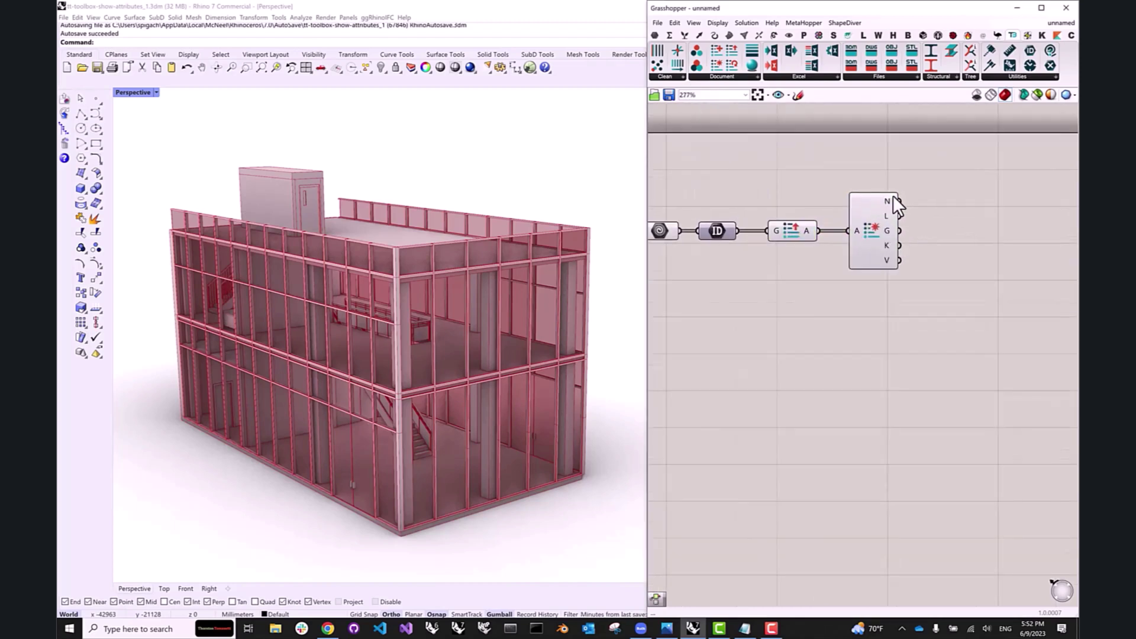
{"action": "mouse_move", "coordinate": [886, 200]}
{"action": "mouse_move", "coordinate": [887, 256]}
{"action": "left_click_drag", "start_coordinate": [899, 2], "coordinate": [538, 133]}
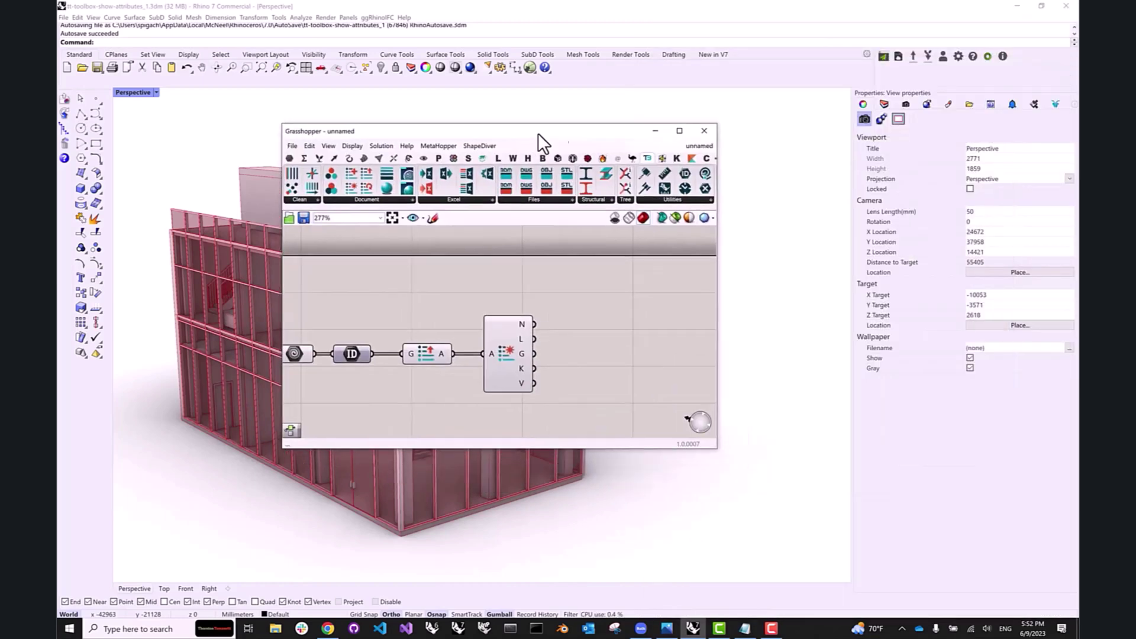
{"action": "left_click", "coordinate": [853, 103]}
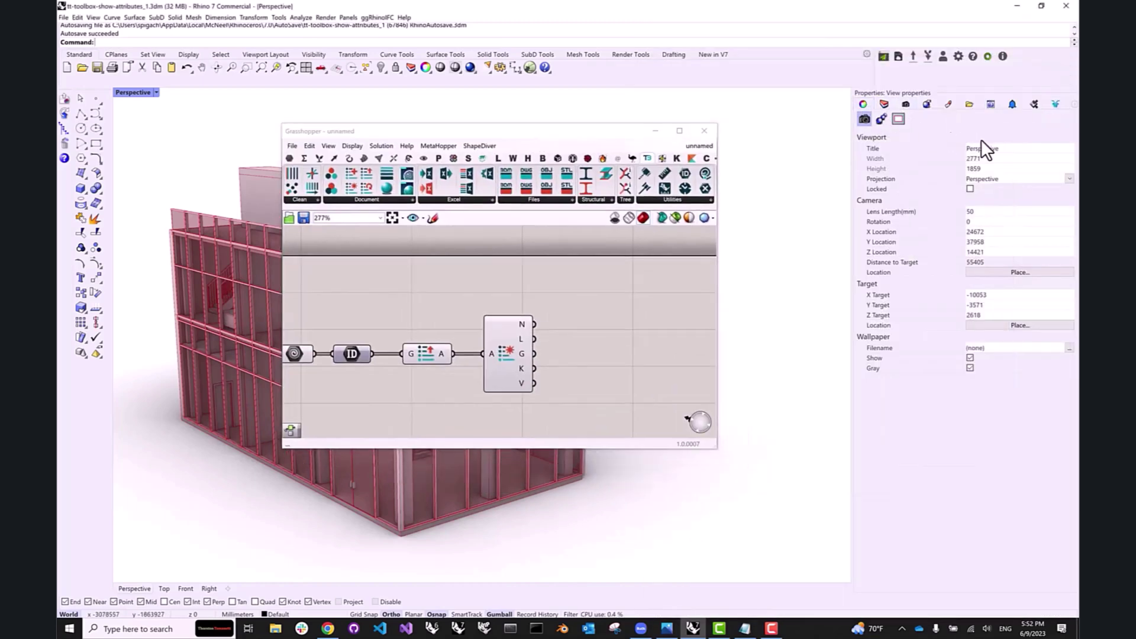
{"action": "left_click", "coordinate": [586, 477]}
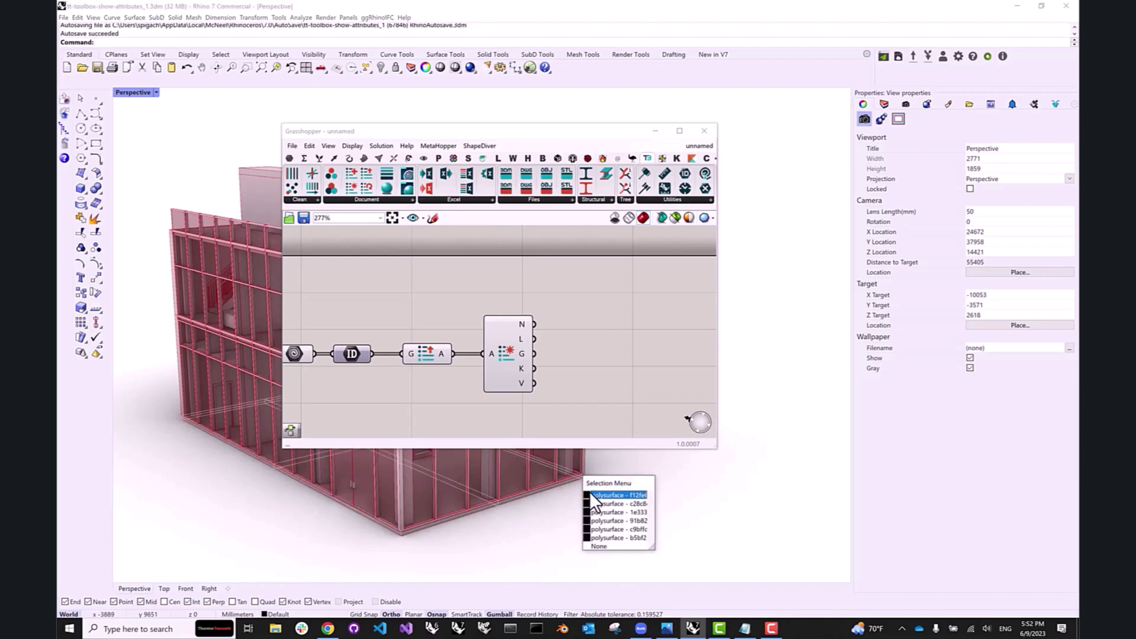
{"action": "left_click", "coordinate": [589, 491]}
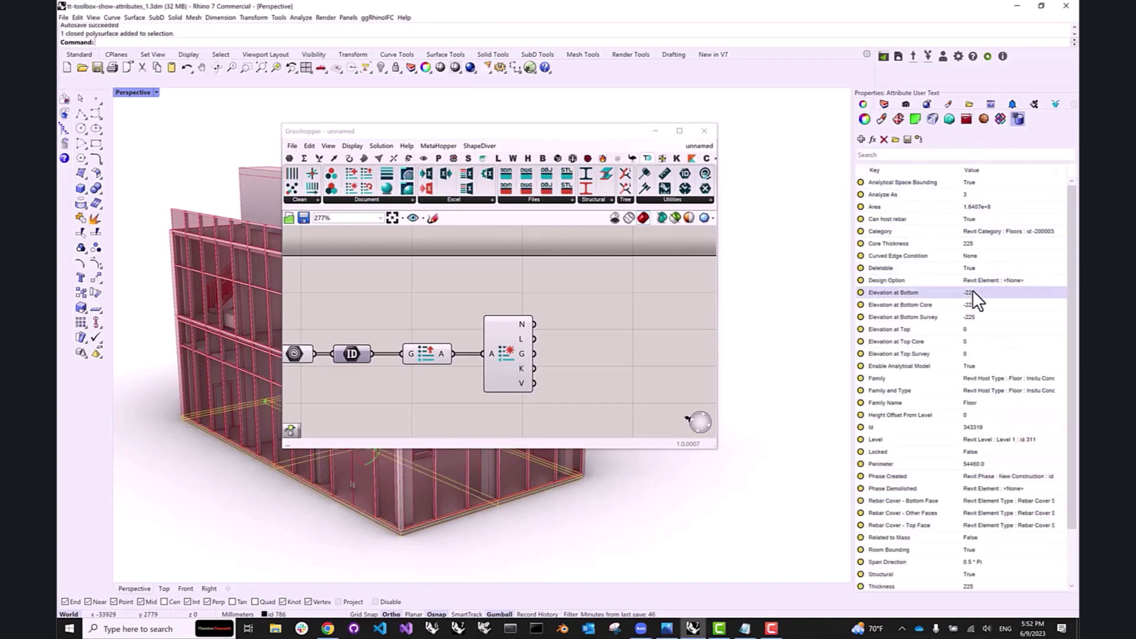
{"action": "left_click_drag", "start_coordinate": [592, 129], "coordinate": [1078, 185]}
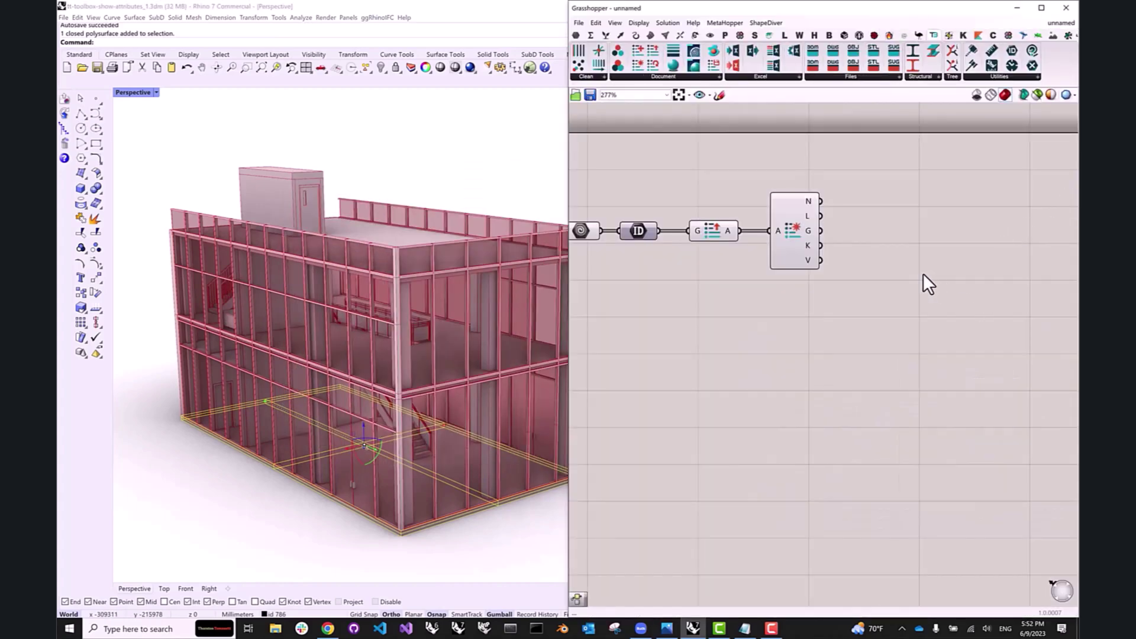
{"action": "right_click_drag", "start_coordinate": [923, 273], "coordinate": [898, 274]}
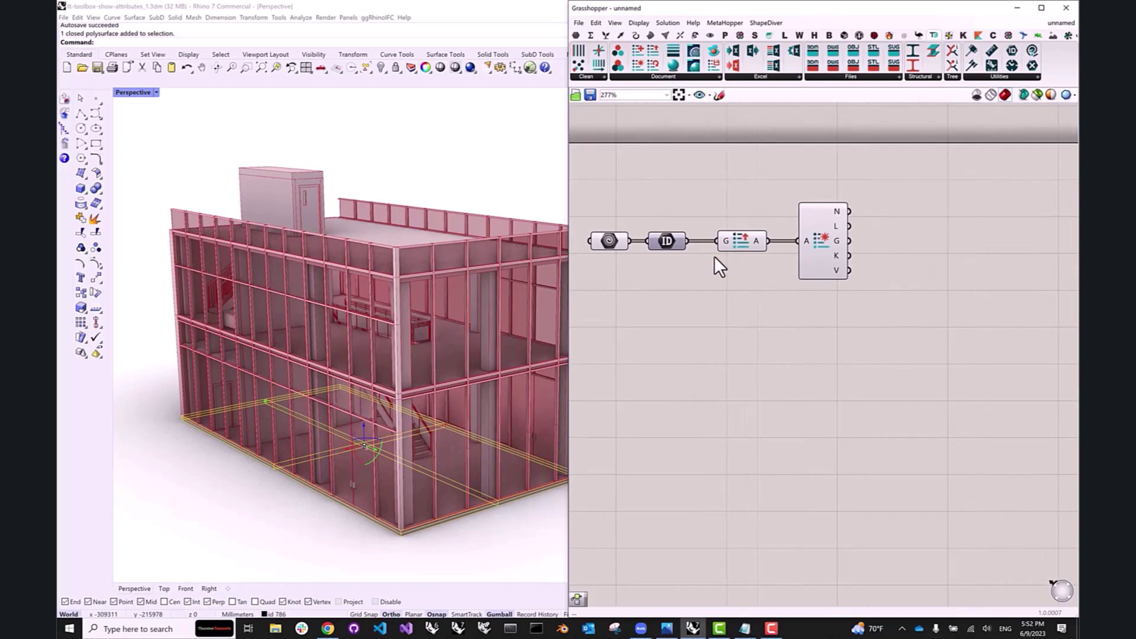
{"action": "left_click", "coordinate": [424, 179]}
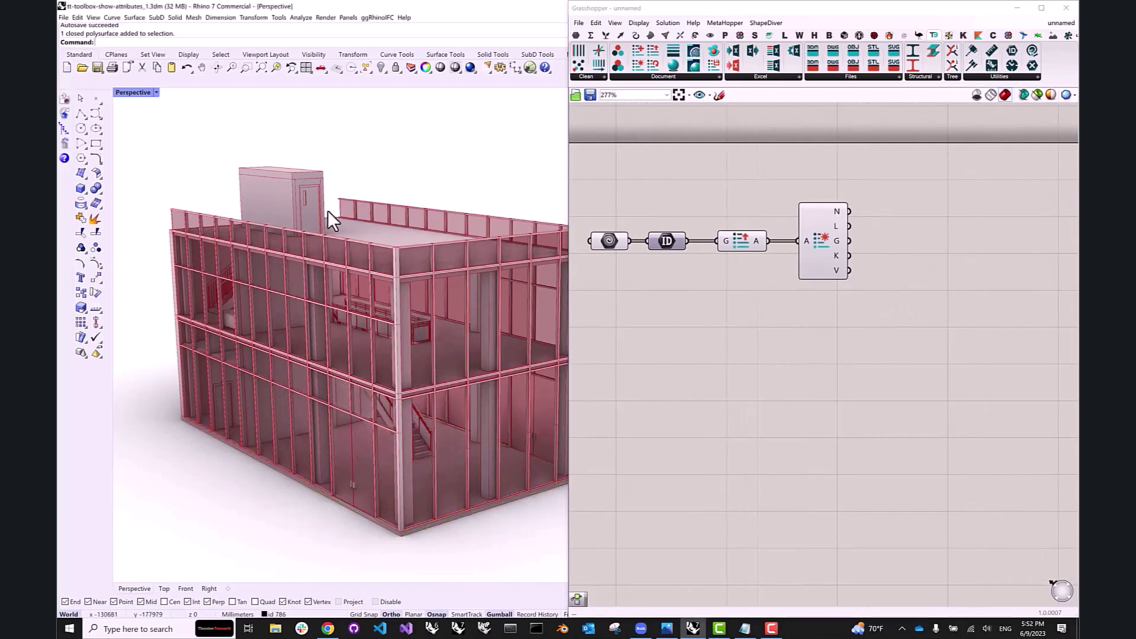
- Hide all Rhino objects in the model, leaving only the Grasshopper preview of the building displayed
{"action": "right_click_drag", "start_coordinate": [328, 211], "coordinate": [259, 219]}
{"action": "key", "text": "Up"}
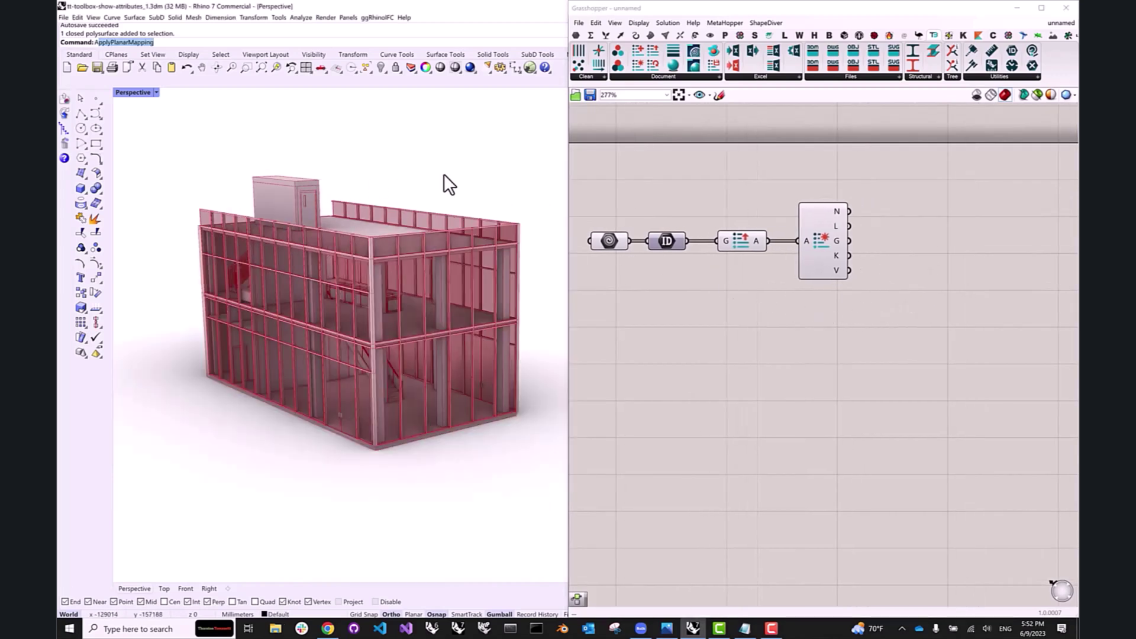
{"action": "key", "text": "Escape"}
{"action": "key", "text": "ctrl+a"}
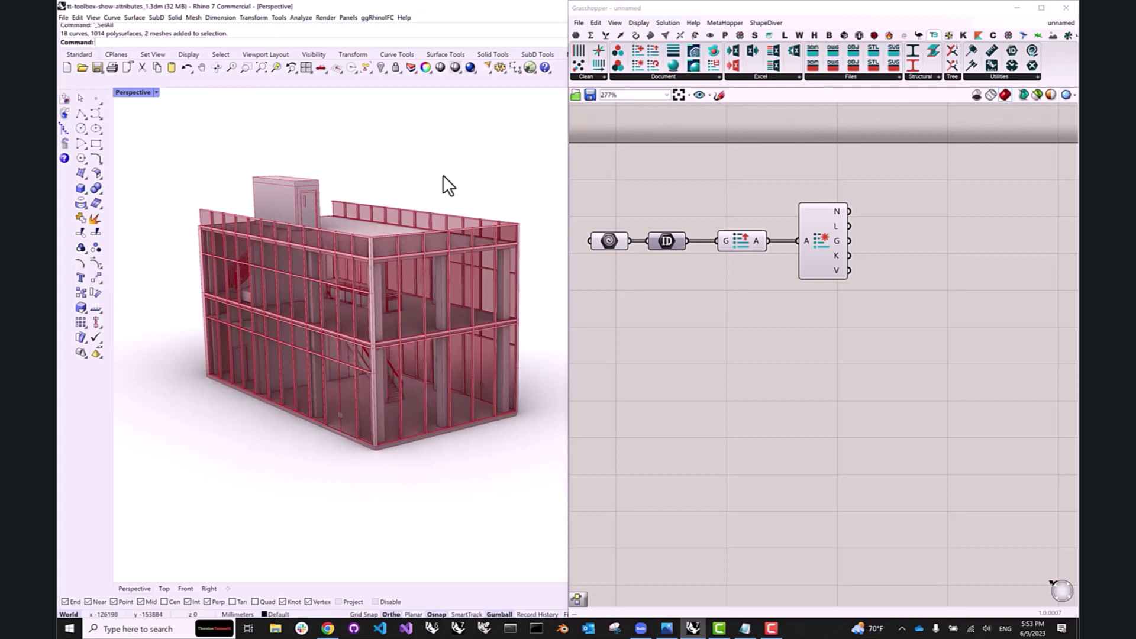
{"action": "key", "text": "ctrl+h"}
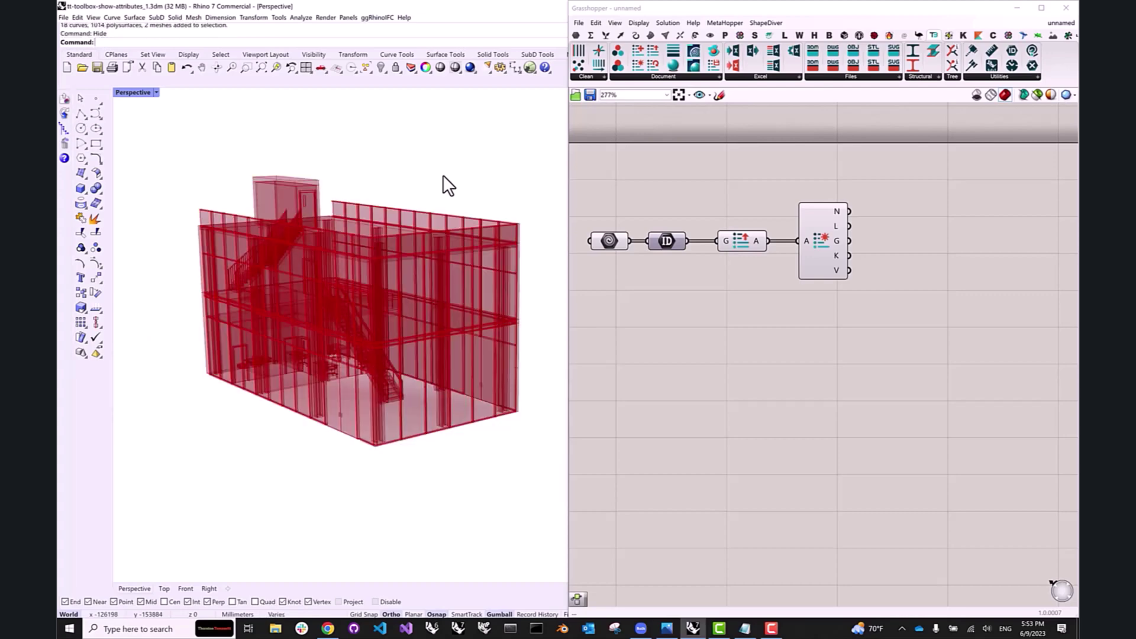
{"action": "mouse_move", "coordinate": [362, 254]}
{"action": "right_mouse_down"}
{"action": "mouse_move", "coordinate": [398, 249]}
{"action": "mouse_move", "coordinate": [365, 254]}
{"action": "right_mouse_up"}
- Add a Key/Value Search component beside Deconstruct Attributes and connect the K and V outputs to its K and V inputs
{"action": "right_click_drag", "start_coordinate": [825, 300], "coordinate": [759, 303]}
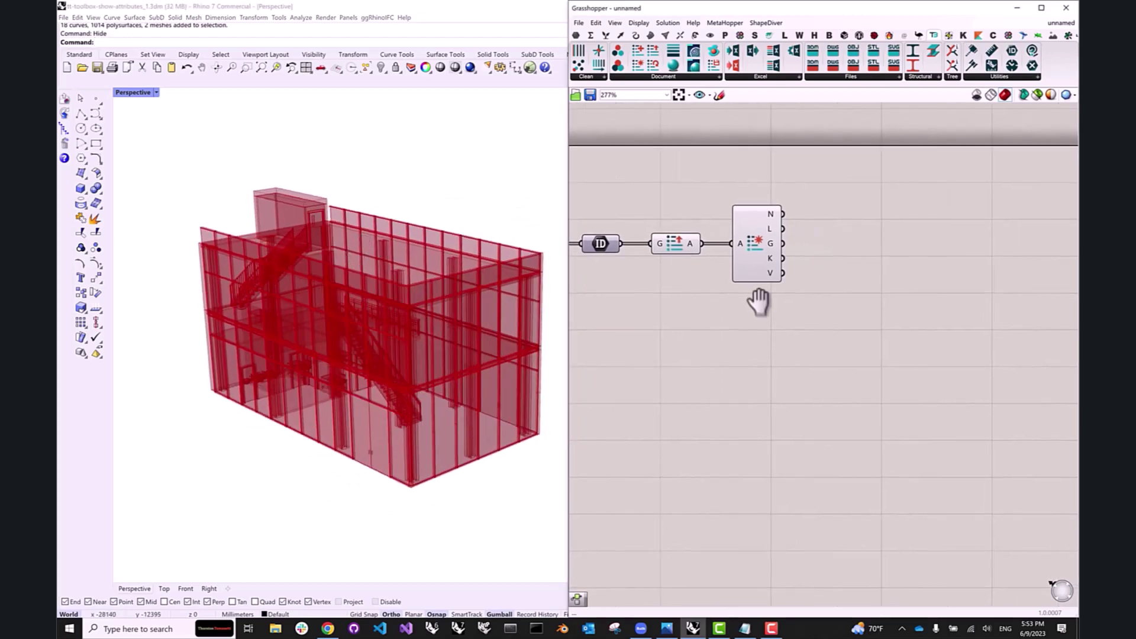
{"action": "double_click", "coordinate": [793, 342]}
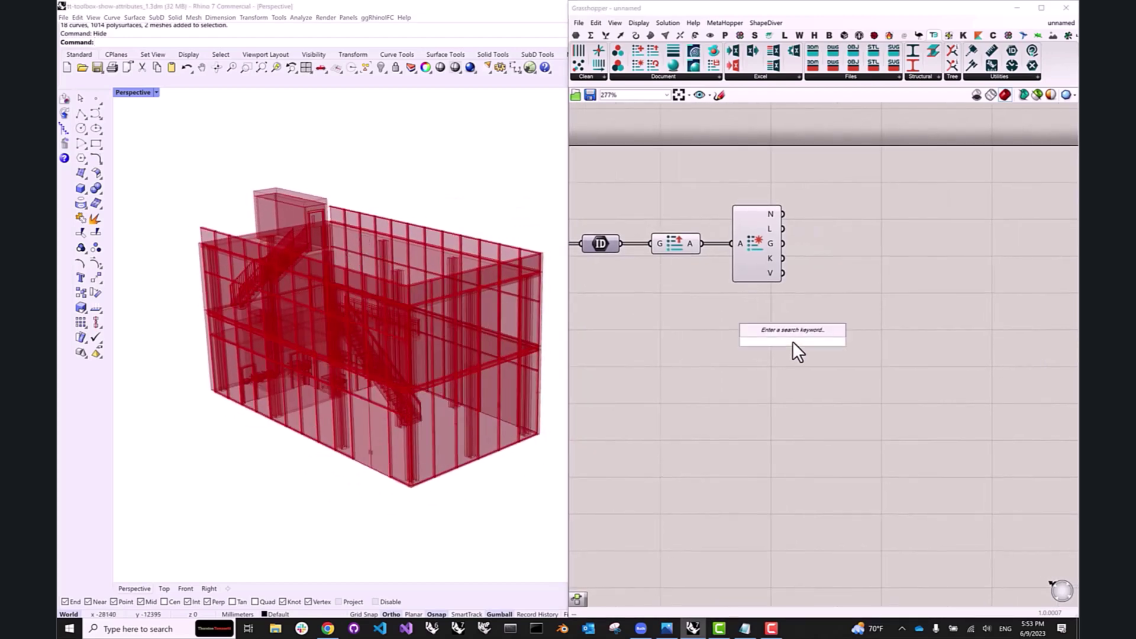
{"action": "type", "text": "ke"}
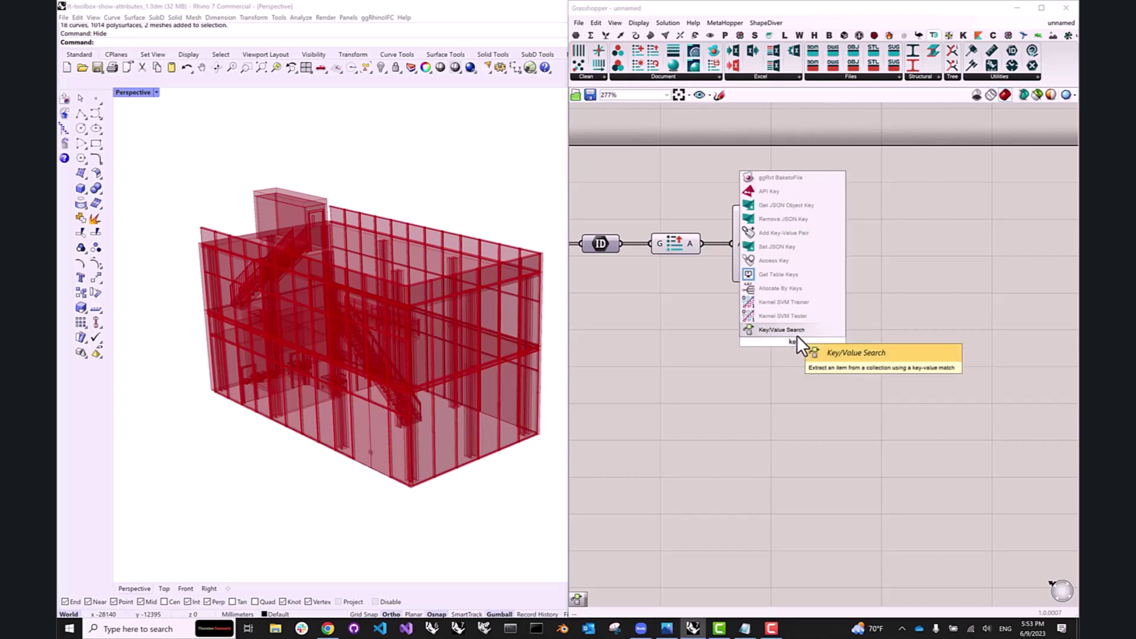
{"action": "left_click", "coordinate": [797, 334]}
{"action": "left_click", "coordinate": [821, 272]}
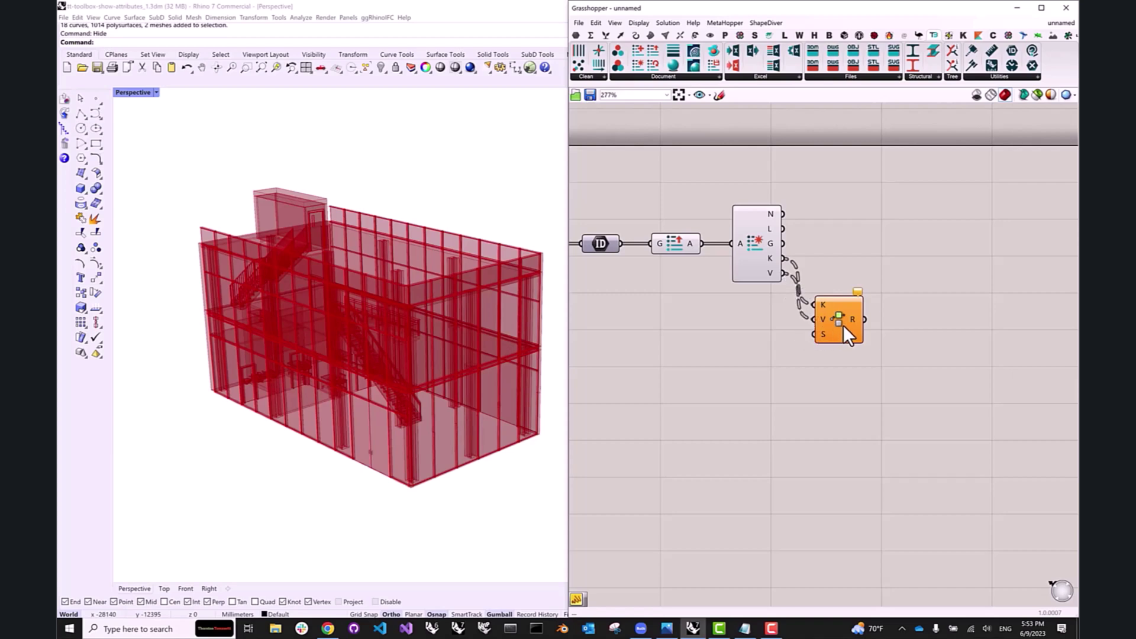
{"action": "left_click_drag", "start_coordinate": [843, 326], "coordinate": [845, 291]}
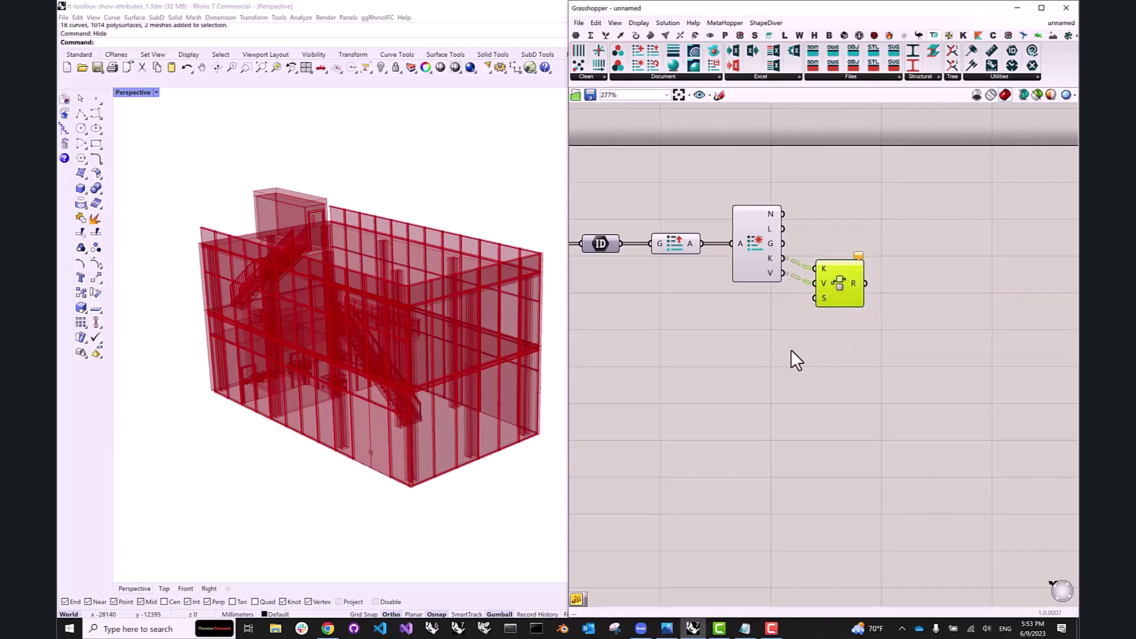
- Create a panel containing the text Height and connect it to the S input of Key/Value Search
{"action": "right_click_drag", "start_coordinate": [790, 349], "coordinate": [881, 348]}
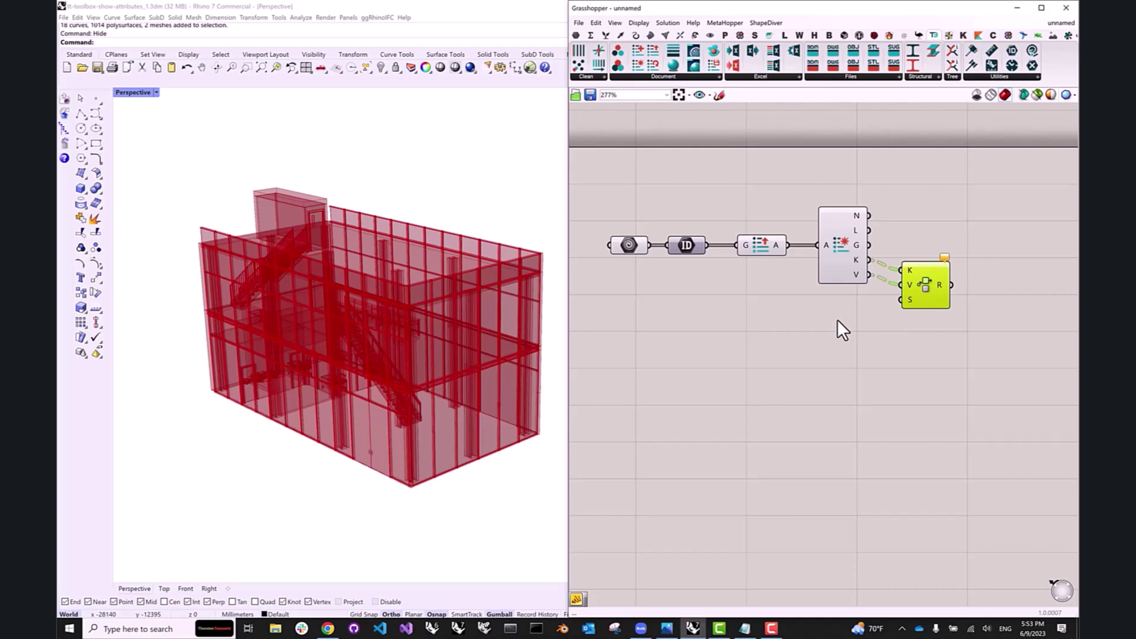
{"action": "double_click", "coordinate": [804, 317]}
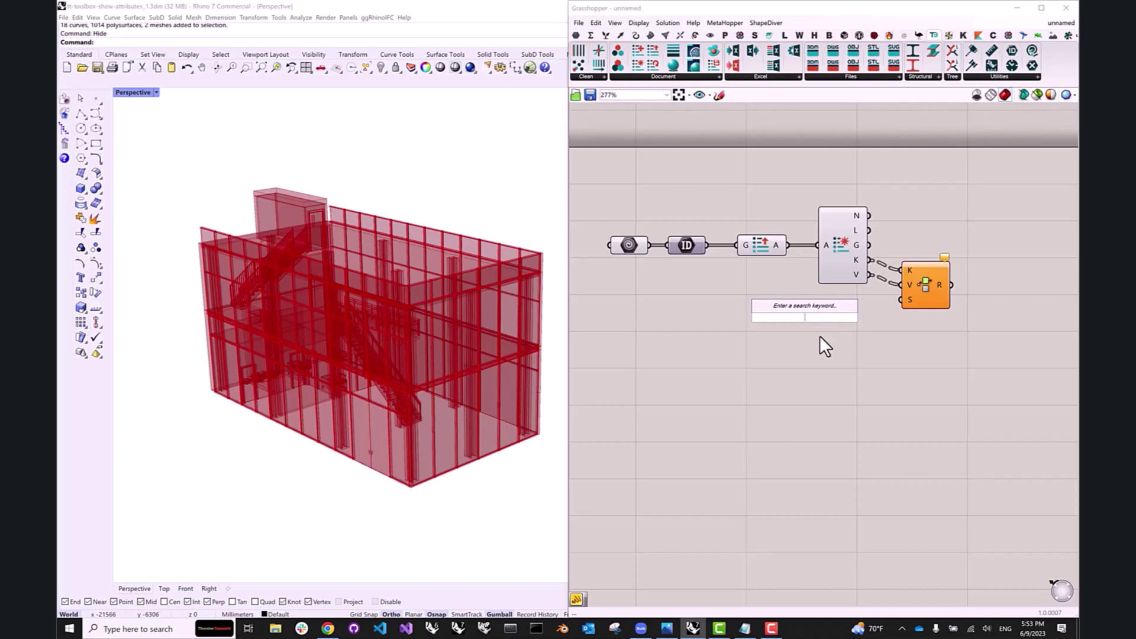
{"action": "type", "text": "//Height"}
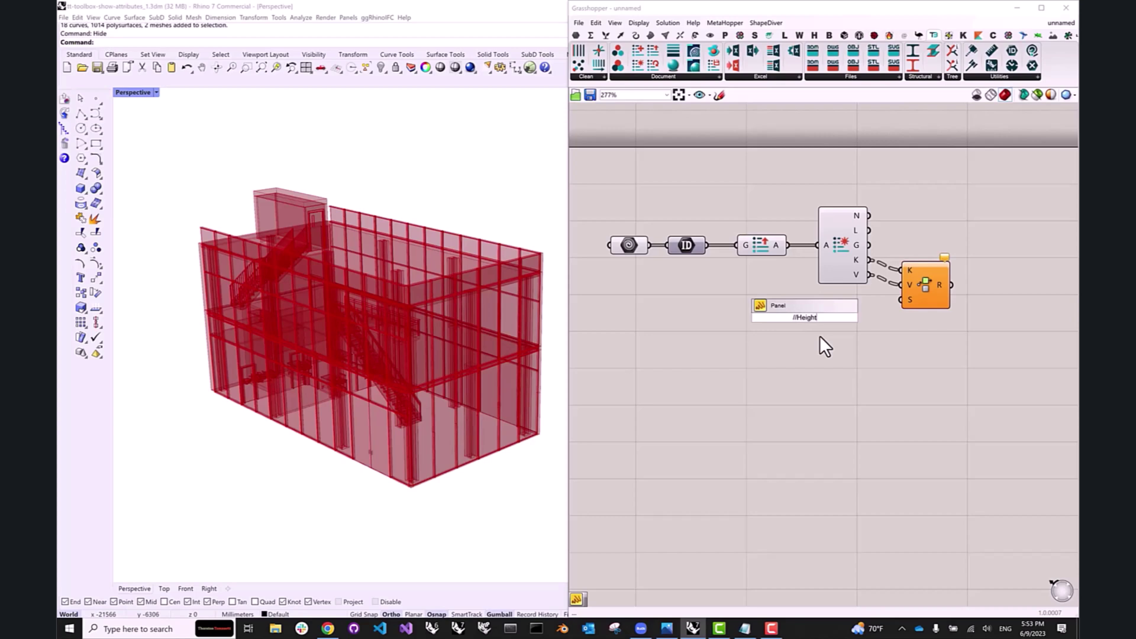
{"action": "key", "text": "Return"}
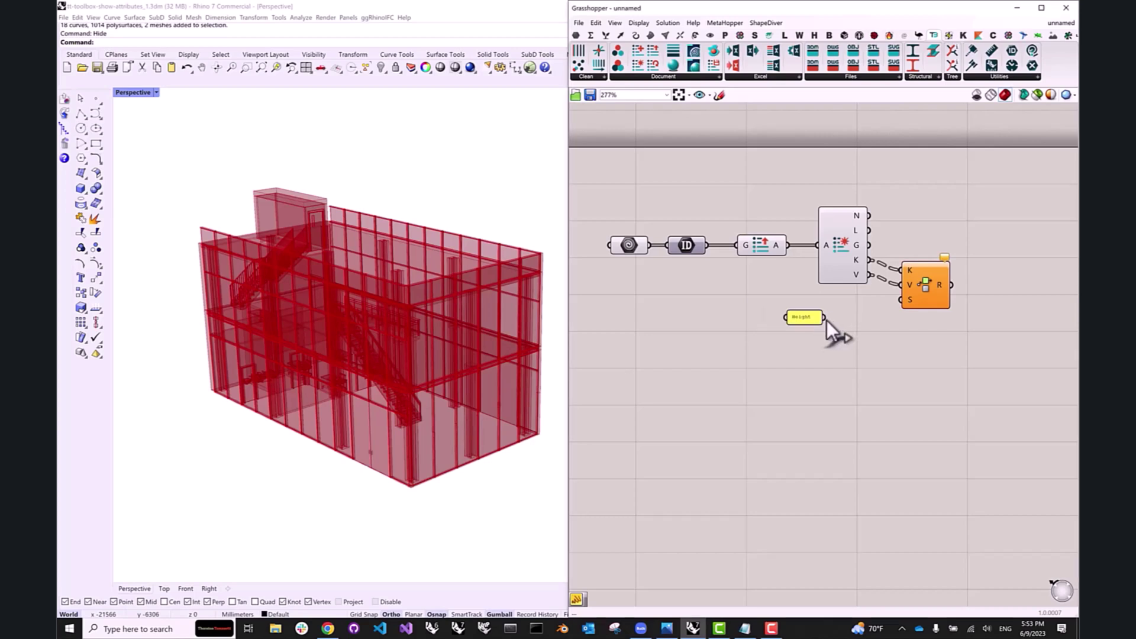
{"action": "left_click_drag", "start_coordinate": [824, 318], "coordinate": [906, 300]}
- Read the warning on the Key/Value Search component and inspect its R output
{"action": "right_click_drag", "start_coordinate": [979, 295], "coordinate": [927, 303]}
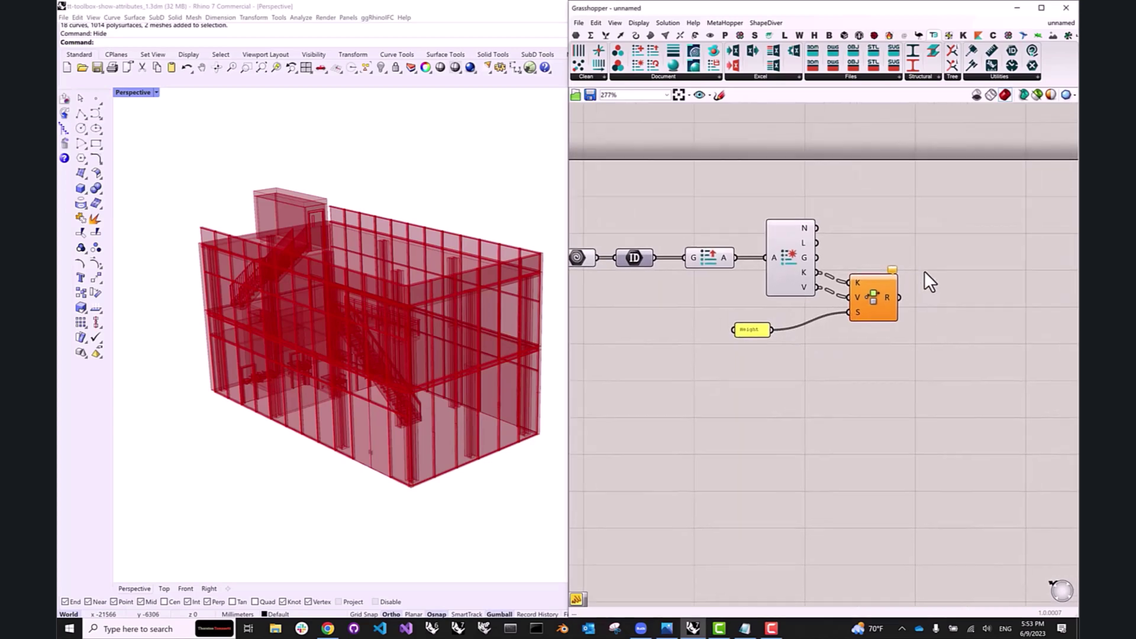
{"action": "scroll", "coordinate": [923, 271], "scroll_direction": "up", "scroll_amount": 1}
{"action": "mouse_move", "coordinate": [887, 269]}
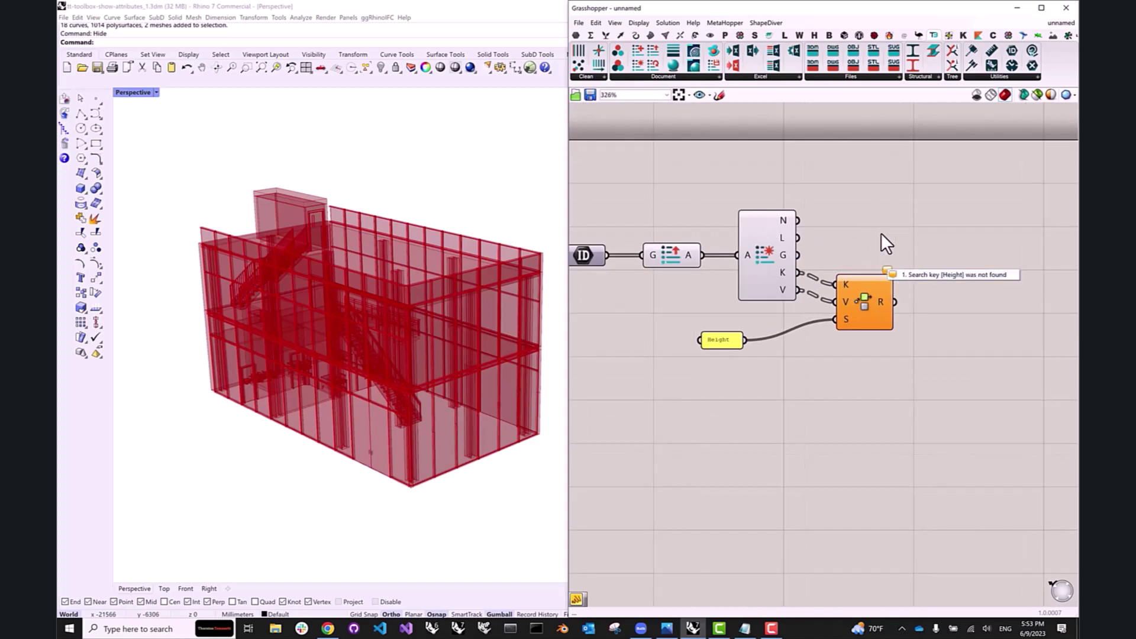
{"action": "left_click", "coordinate": [887, 270]}
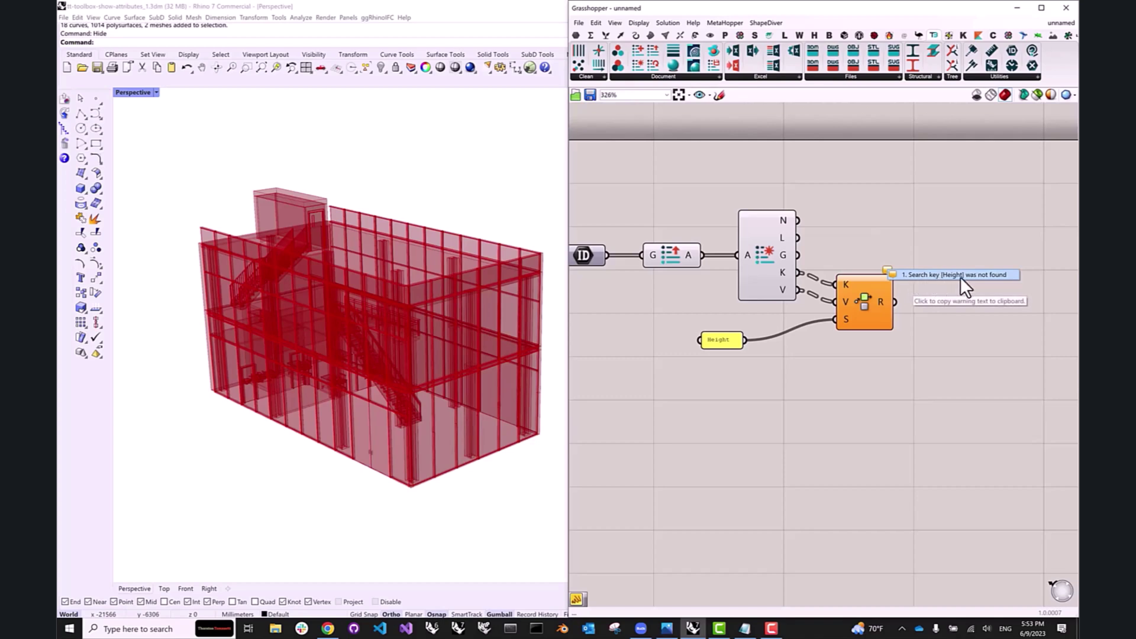
{"action": "left_click", "coordinate": [989, 275]}
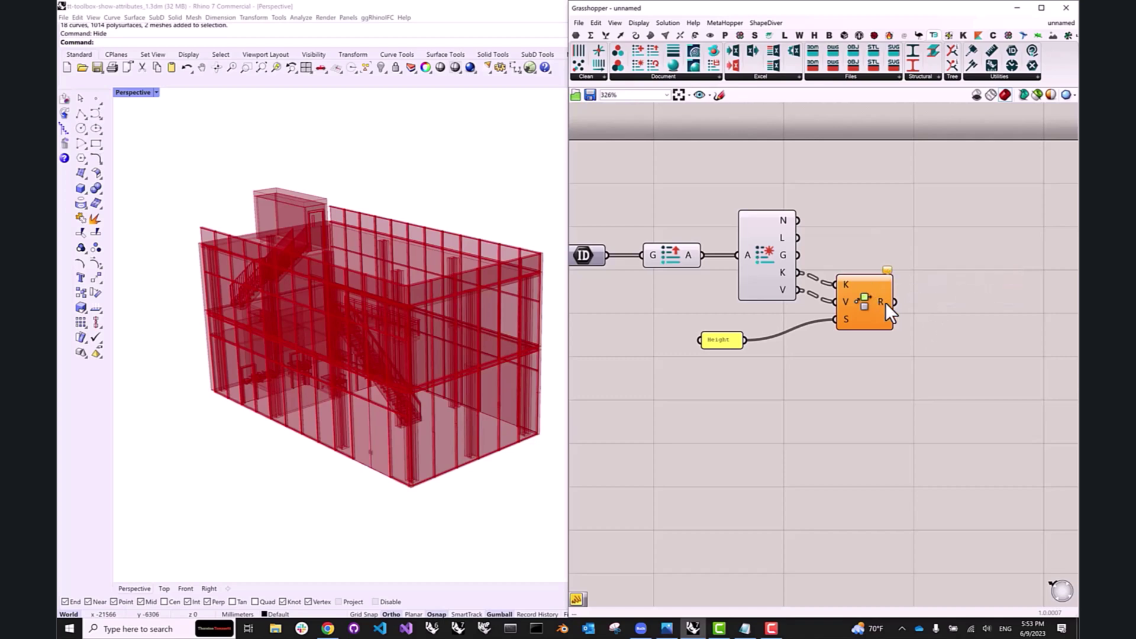
{"action": "mouse_move", "coordinate": [882, 302]}
- Add a panel after Key/Value Search, connect the R output to it, and enlarge the panel downward
{"action": "right_click_drag", "start_coordinate": [949, 288], "coordinate": [921, 290]}
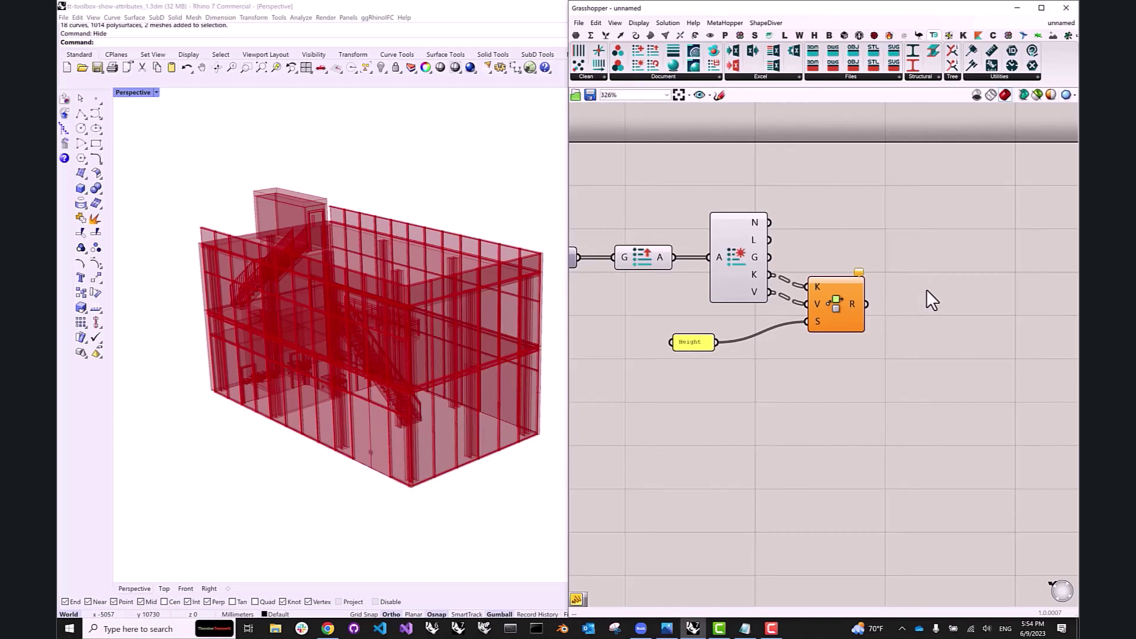
{"action": "right_click_drag", "start_coordinate": [926, 289], "coordinate": [899, 287]}
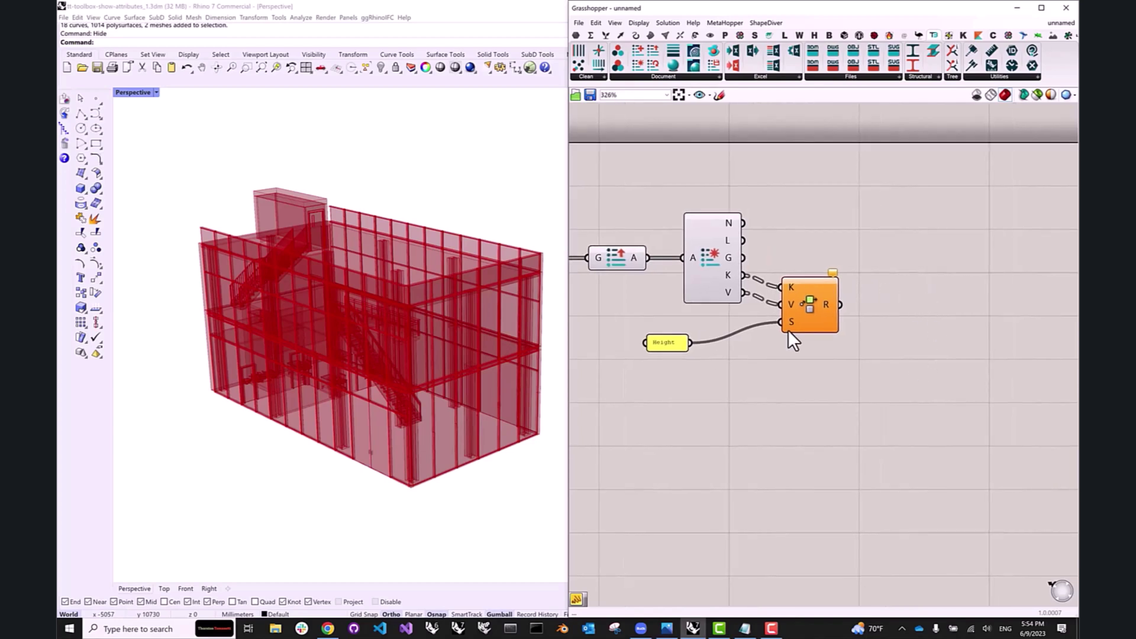
{"action": "double_click", "coordinate": [908, 280]}
{"action": "type", "text": "panel"}
{"action": "key", "text": "Return"}
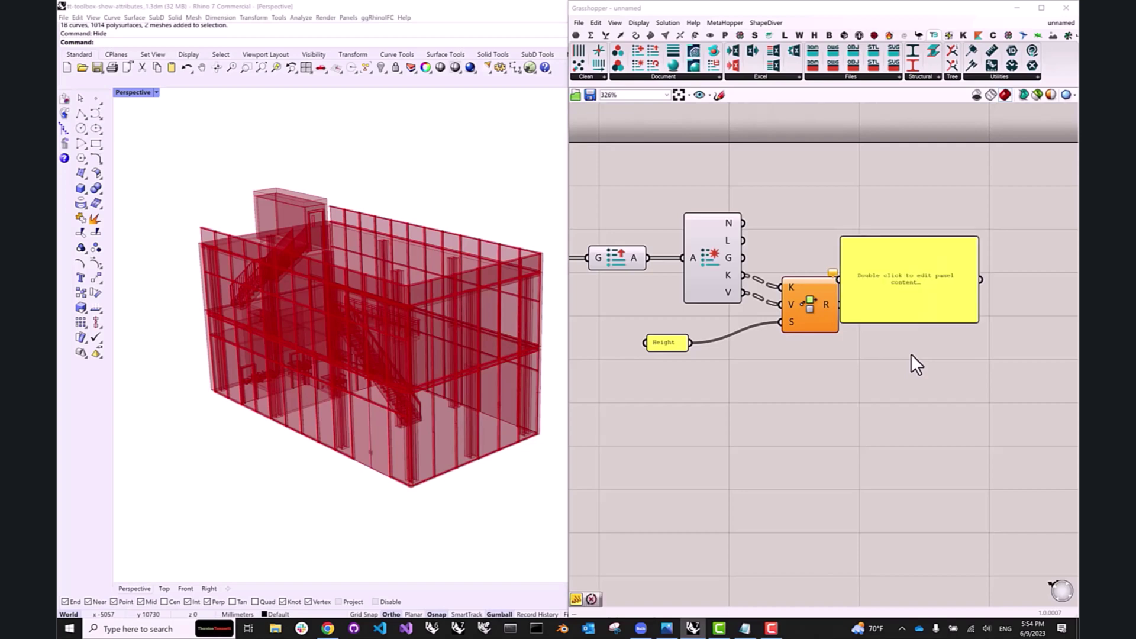
{"action": "mouse_move", "coordinate": [886, 281]}
{"action": "left_mouse_down"}
{"action": "mouse_move", "coordinate": [913, 274]}
{"action": "mouse_move", "coordinate": [870, 273]}
{"action": "left_mouse_up"}
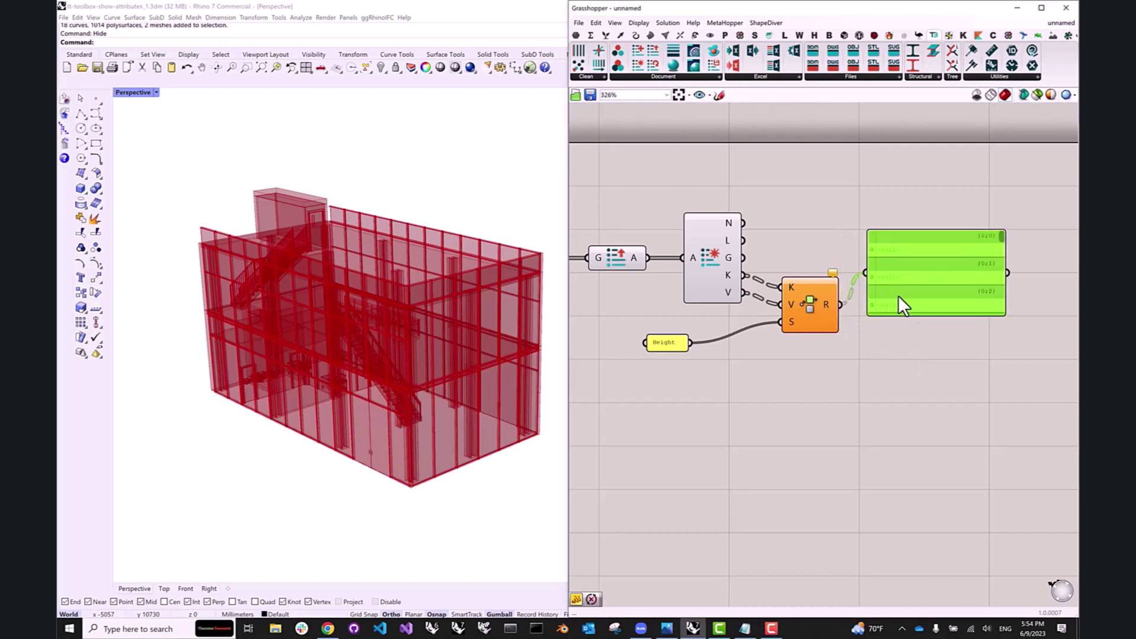
{"action": "left_click_drag", "start_coordinate": [972, 315], "coordinate": [974, 402]}
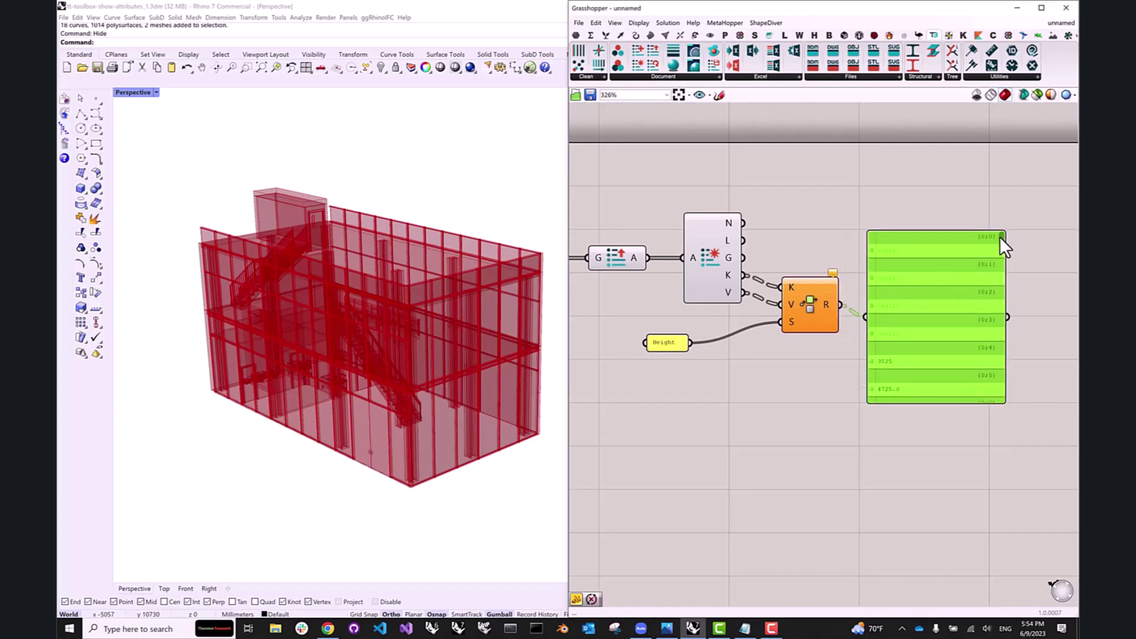
- Examine the Height search results listed for each object in the output panel, including the first entries
{"action": "mouse_move", "coordinate": [1001, 241]}
{"action": "left_mouse_down"}
{"action": "mouse_move", "coordinate": [998, 307]}
{"action": "mouse_move", "coordinate": [1007, 244]}
{"action": "mouse_move", "coordinate": [996, 253]}
{"action": "left_mouse_up"}
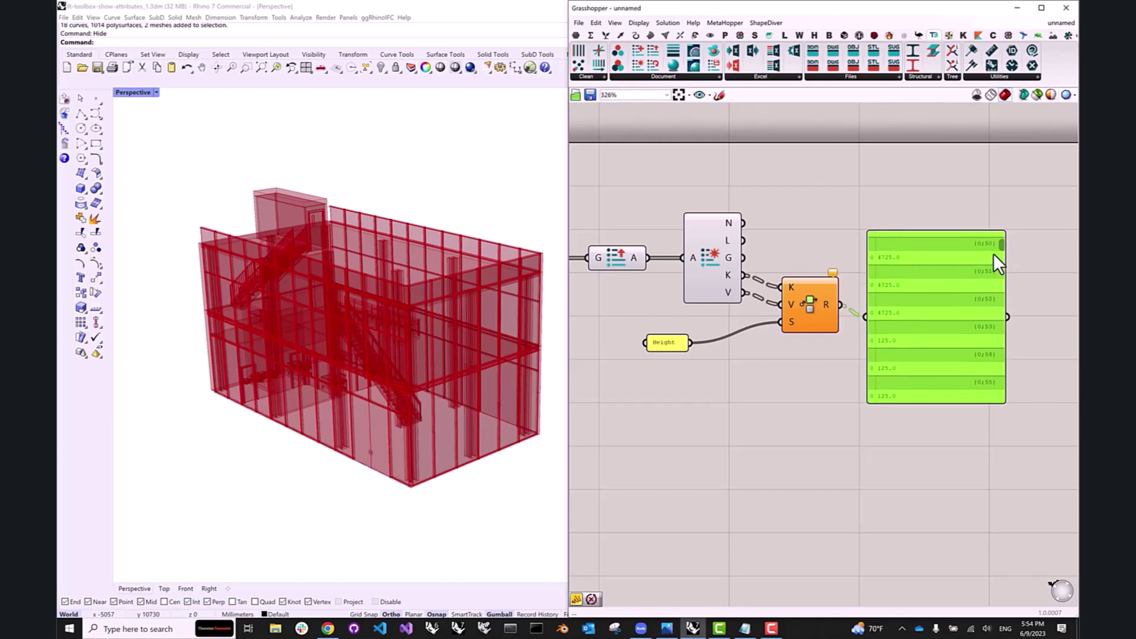
{"action": "scroll", "coordinate": [908, 314], "scroll_direction": "up", "scroll_amount": 1}
{"action": "scroll", "coordinate": [905, 307], "scroll_direction": "up", "scroll_amount": 2}
{"action": "scroll", "coordinate": [904, 304], "scroll_direction": "down", "scroll_amount": 1}
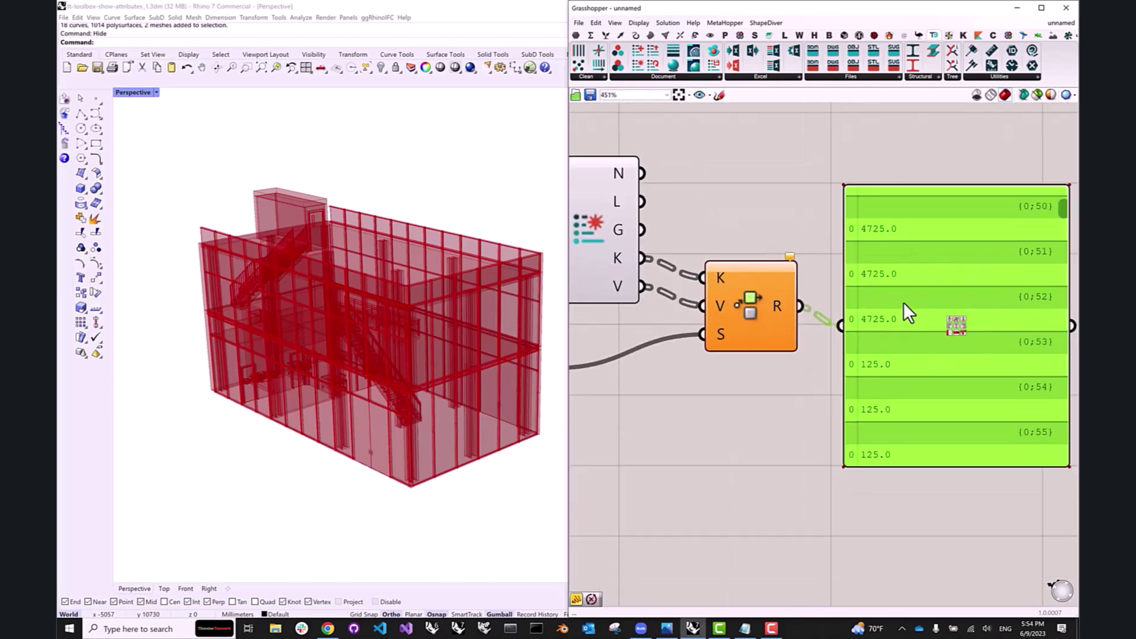
{"action": "left_click_drag", "start_coordinate": [1026, 220], "coordinate": [1025, 209]}
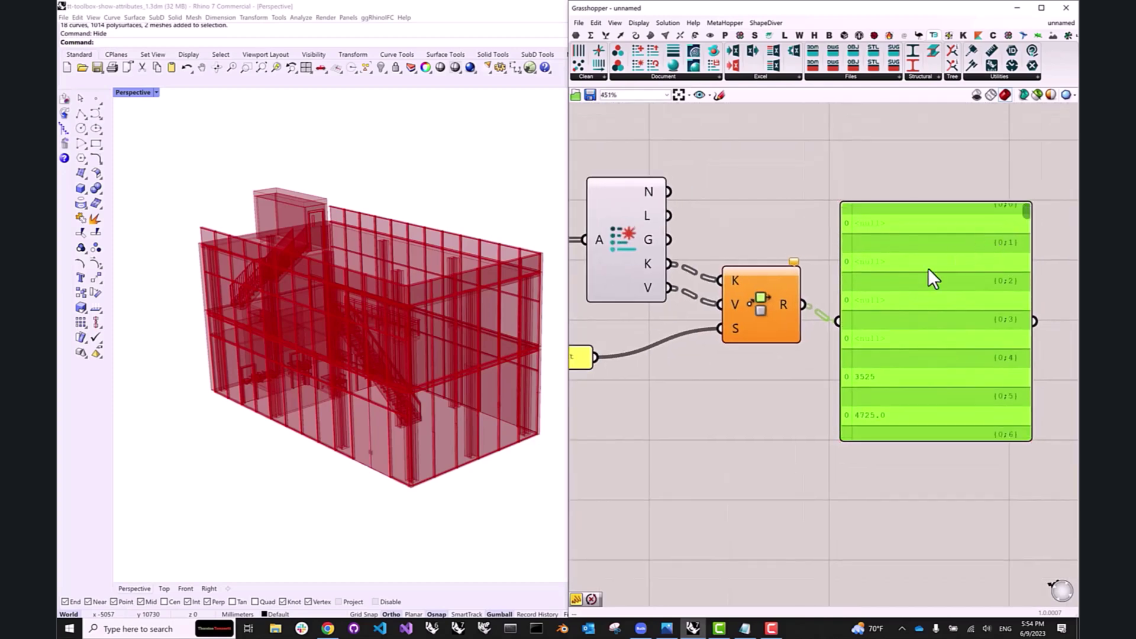
{"action": "scroll", "coordinate": [920, 326], "scroll_direction": "down", "scroll_amount": 3}
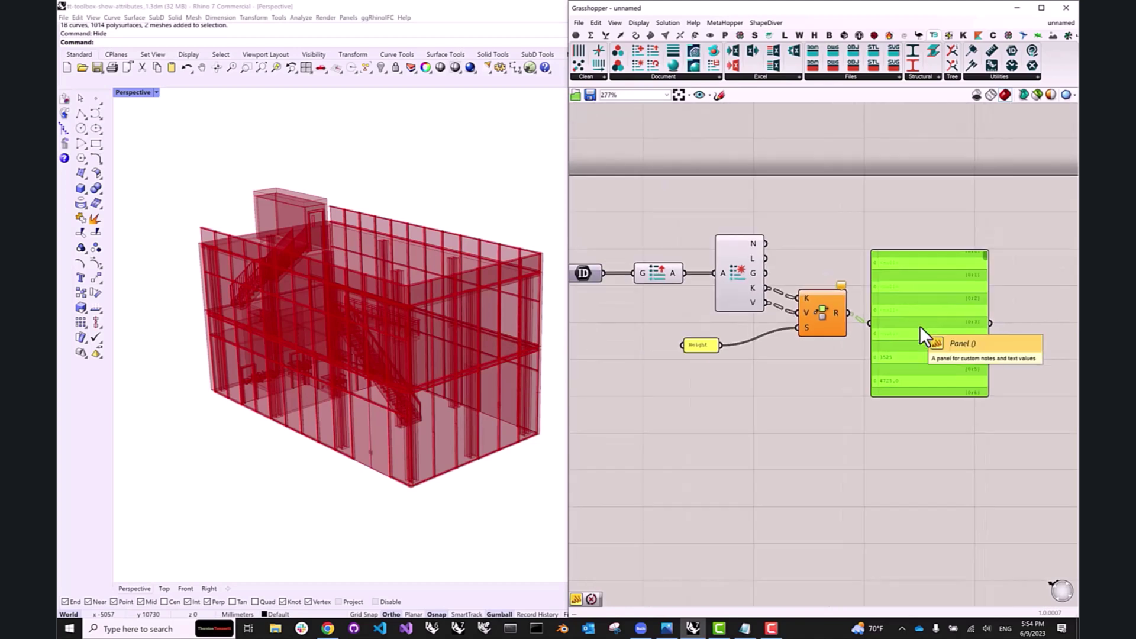
- Move the results panel clear, add a Replace Nulls component, and connect the Key/Value Search R output to its I input
{"action": "left_click_drag", "start_coordinate": [934, 338], "coordinate": [995, 257]}
{"action": "double_click", "coordinate": [889, 370]}
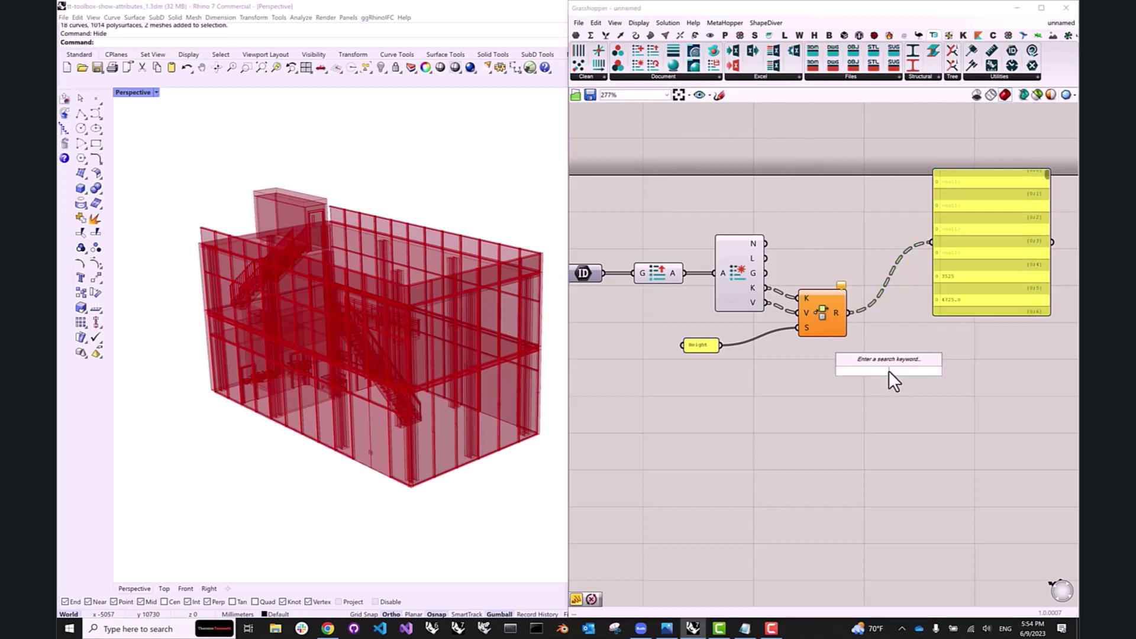
{"action": "type", "text": "repl"}
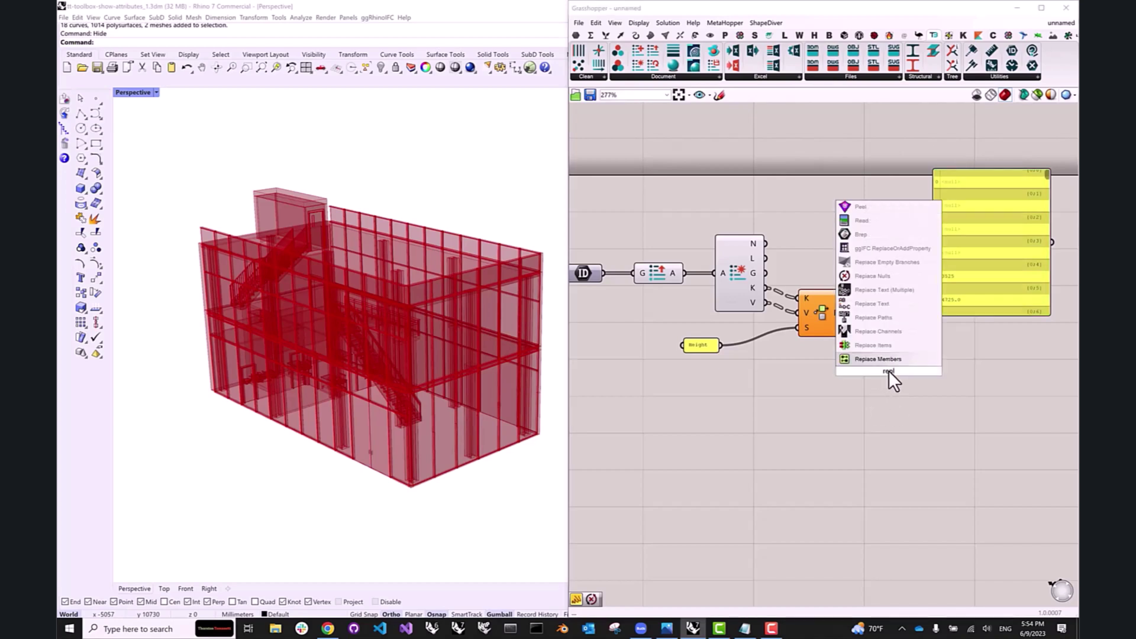
{"action": "type", "text": "ace"}
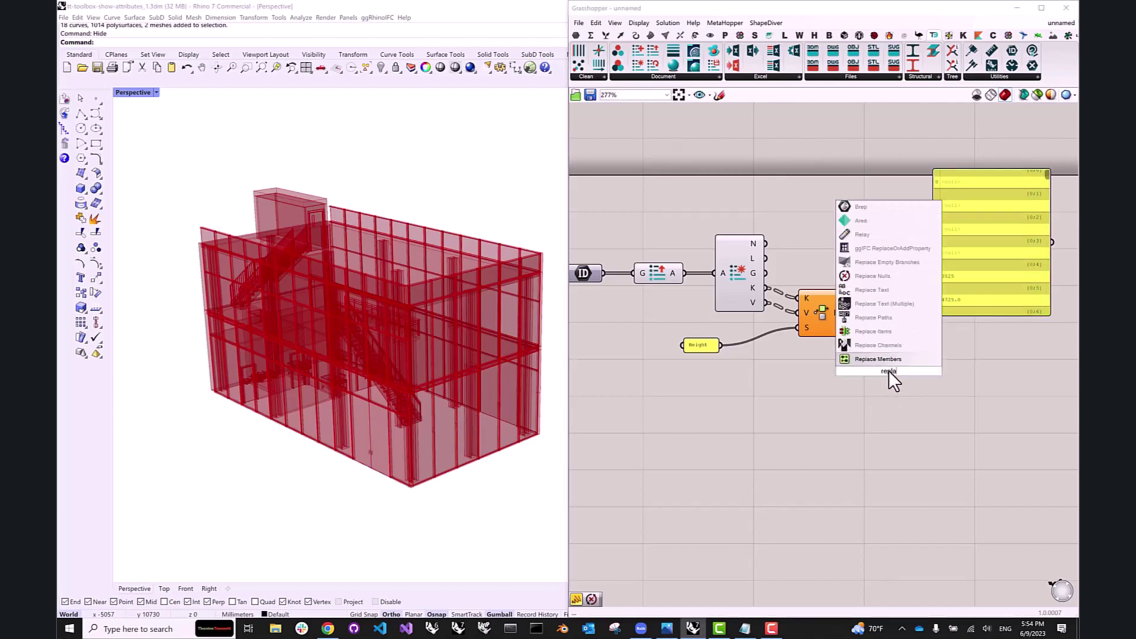
{"action": "left_click", "coordinate": [872, 359]}
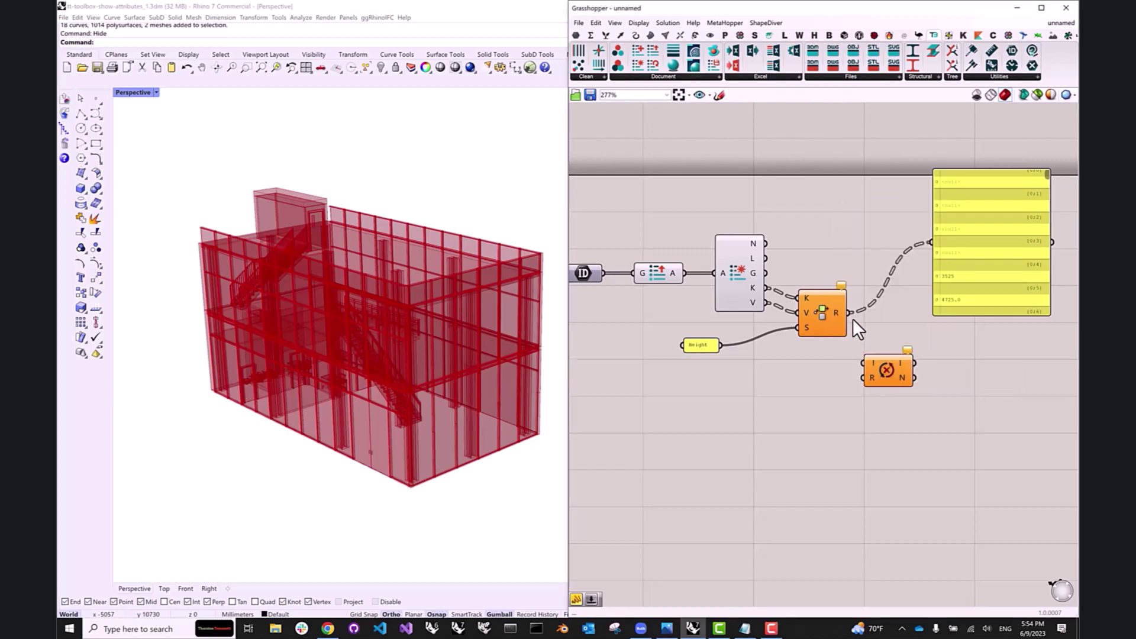
{"action": "left_click_drag", "start_coordinate": [890, 372], "coordinate": [914, 363]}
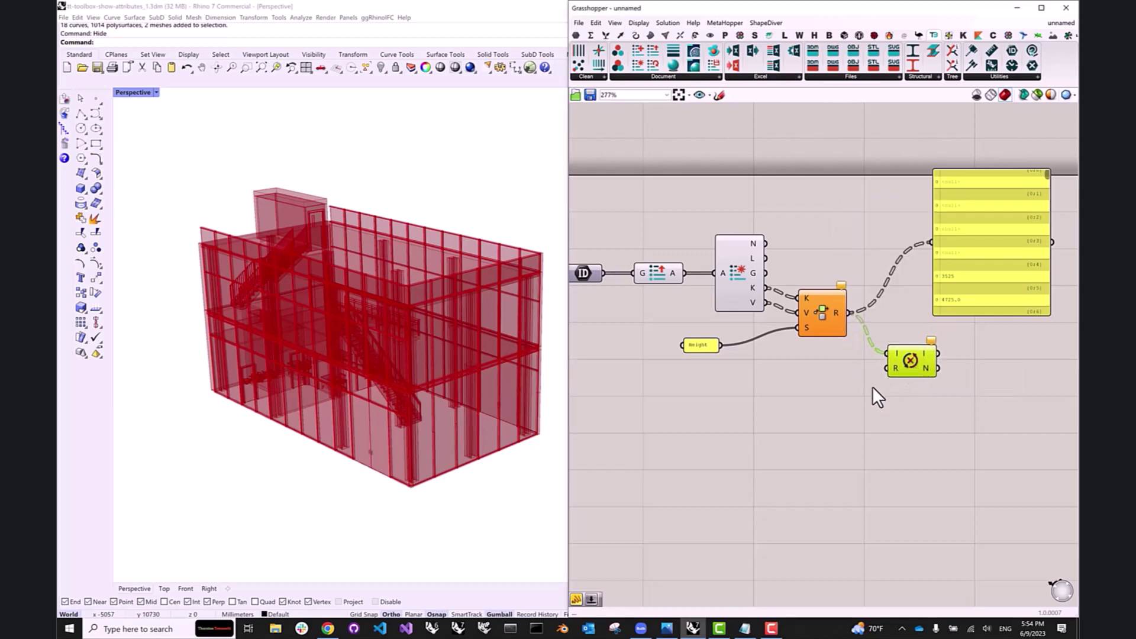
- Add a small replacement-value panel feeding an Integer parameter, and connect the Integer output to the R input of Replace Nulls
{"action": "double_click", "coordinate": [777, 385]}
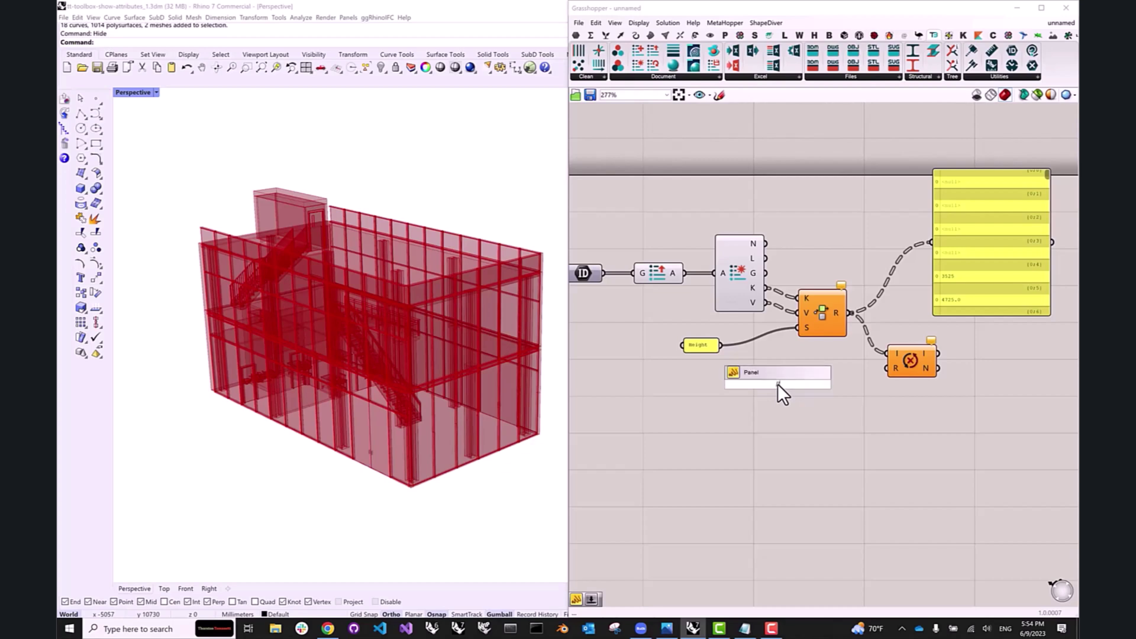
{"action": "key", "text": "Return"}
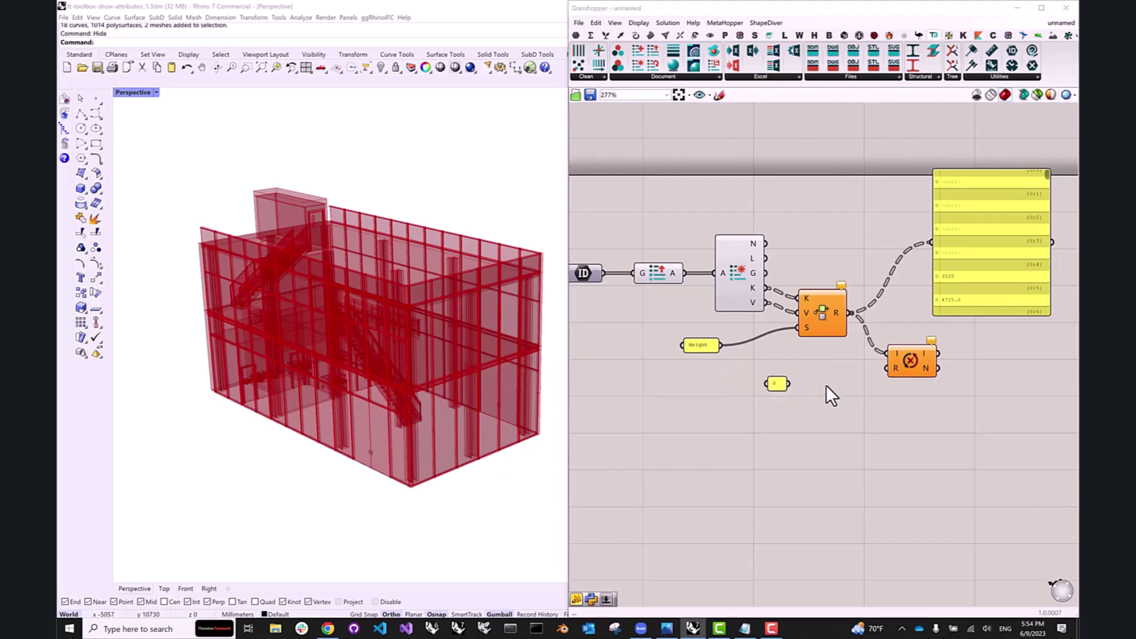
{"action": "double_click", "coordinate": [826, 384]}
{"action": "type", "text": "integer"}
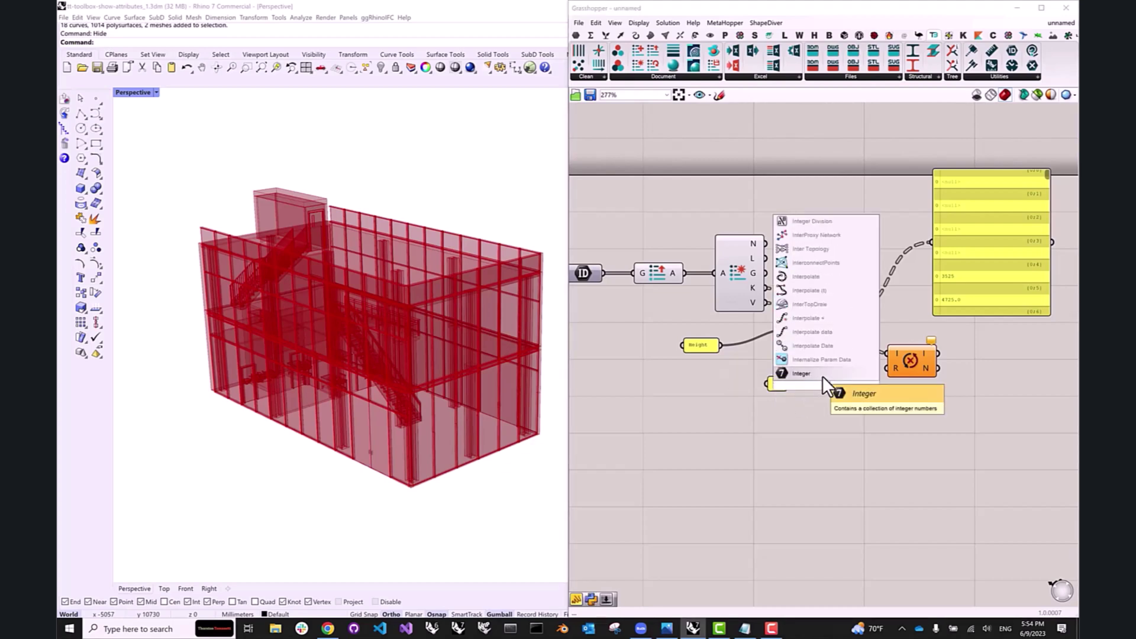
{"action": "left_click", "coordinate": [822, 375]}
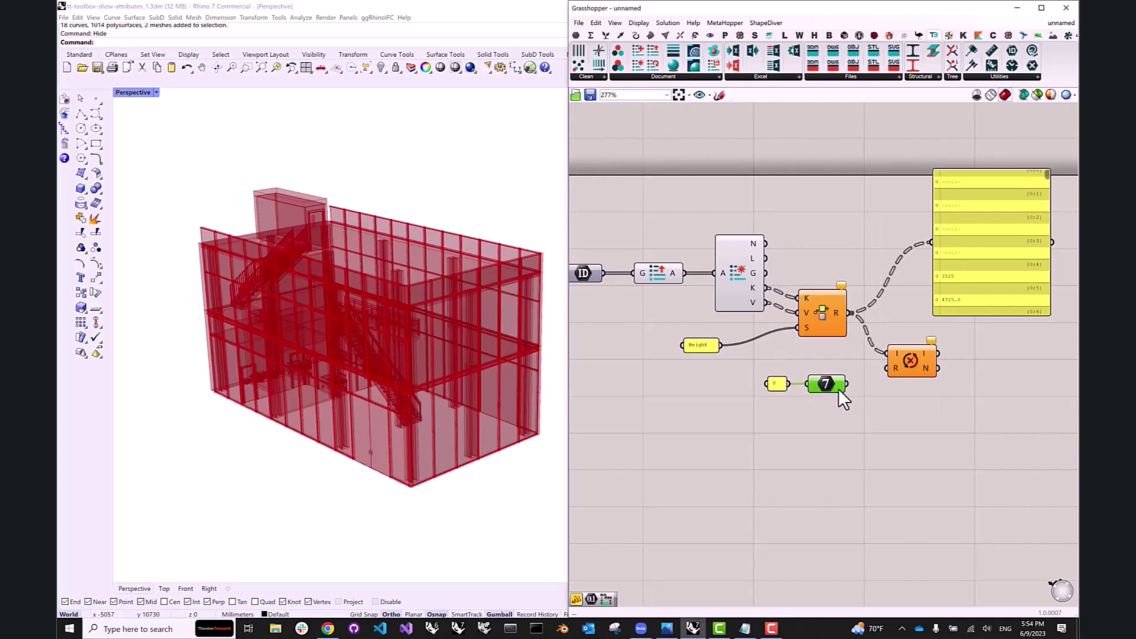
{"action": "left_click_drag", "start_coordinate": [849, 384], "coordinate": [887, 368]}
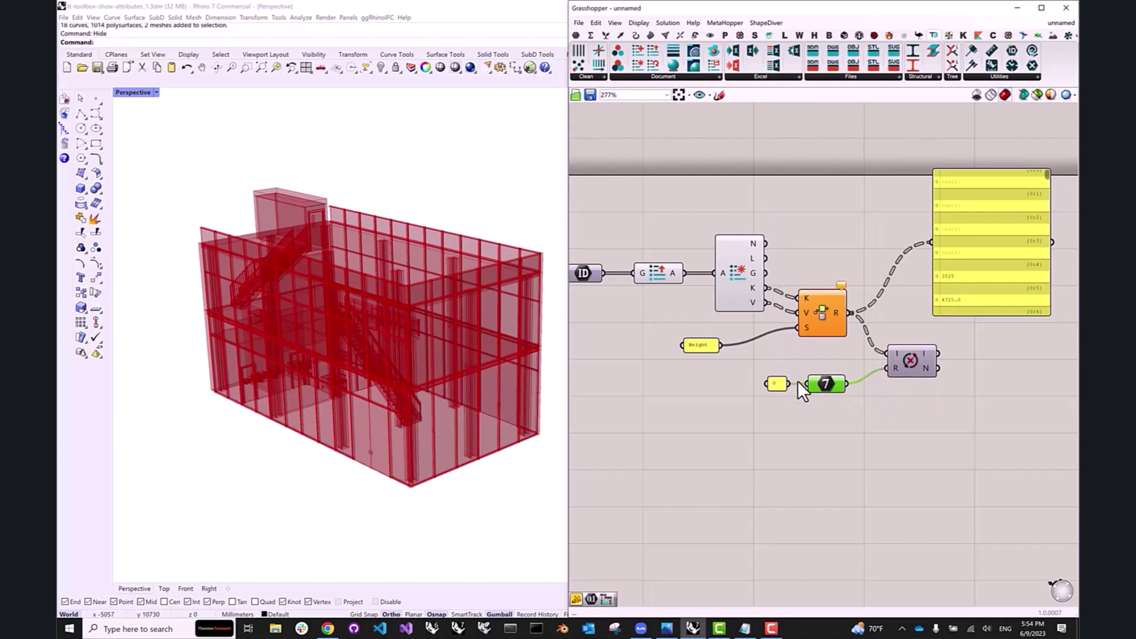
- Connect the I output of Replace Nulls to the results panel, move the panel slightly, and examine the listed values
{"action": "right_click_drag", "start_coordinate": [845, 384], "coordinate": [803, 391]}
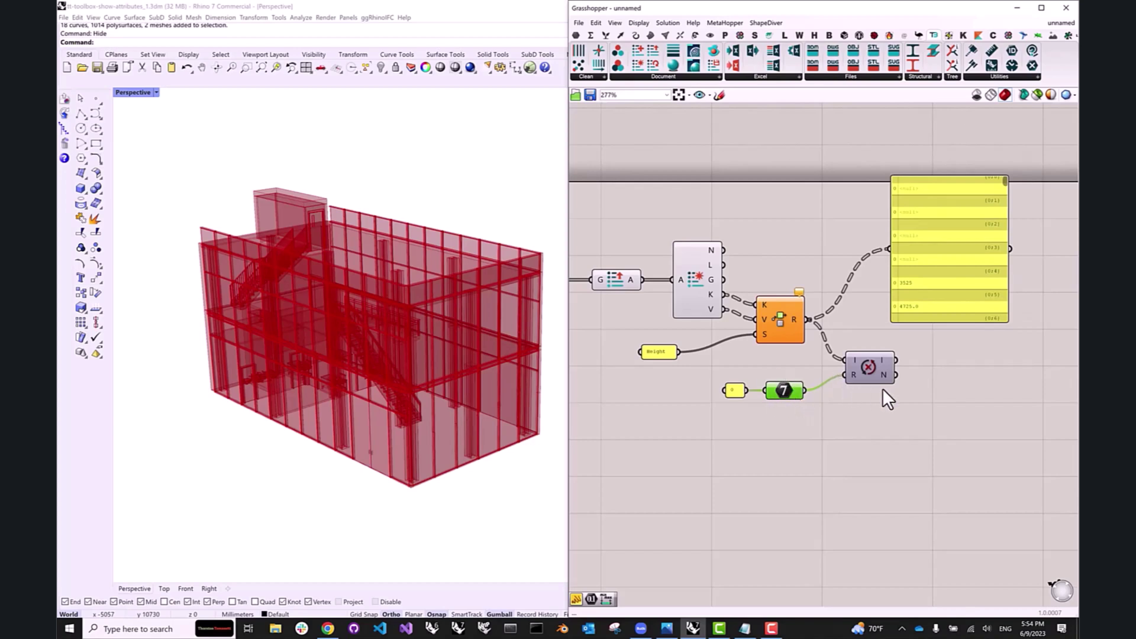
{"action": "left_click_drag", "start_coordinate": [896, 359], "coordinate": [888, 249]}
{"action": "left_click_drag", "start_coordinate": [961, 291], "coordinate": [979, 300]}
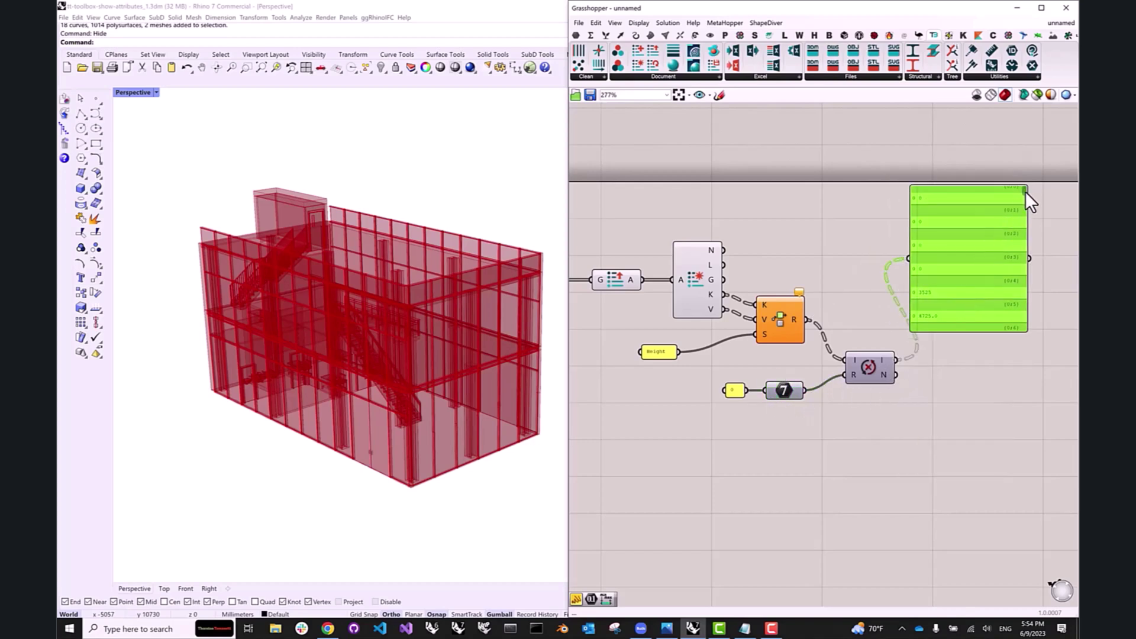
{"action": "left_click_drag", "start_coordinate": [1024, 193], "coordinate": [1029, 232]}
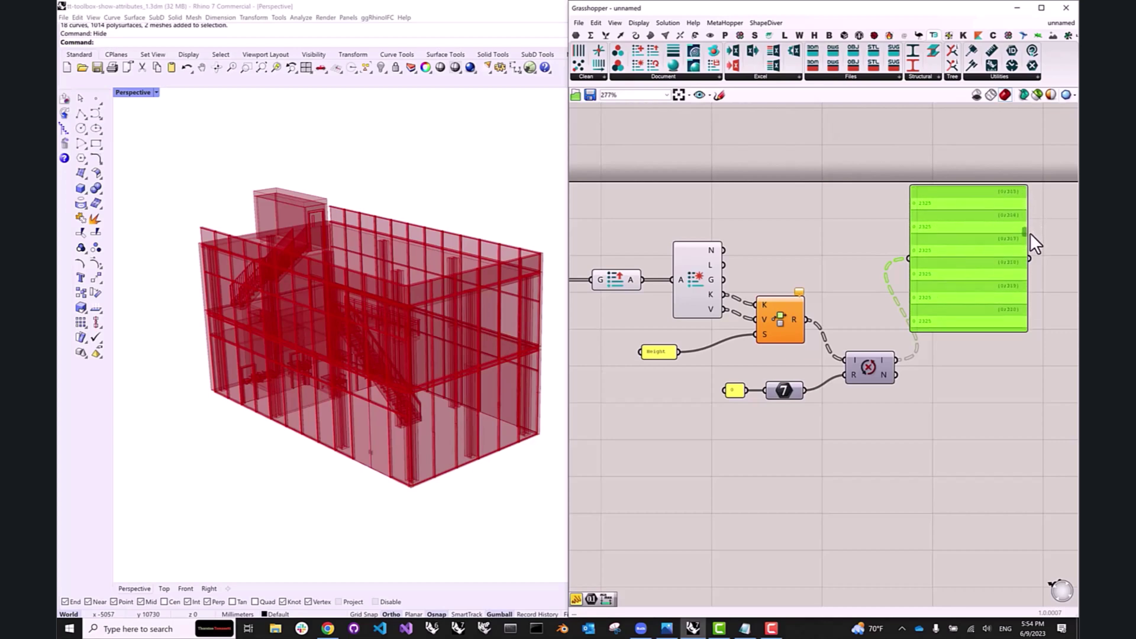
- Flatten the I output of Replace Nulls
{"action": "right_click", "coordinate": [886, 360]}
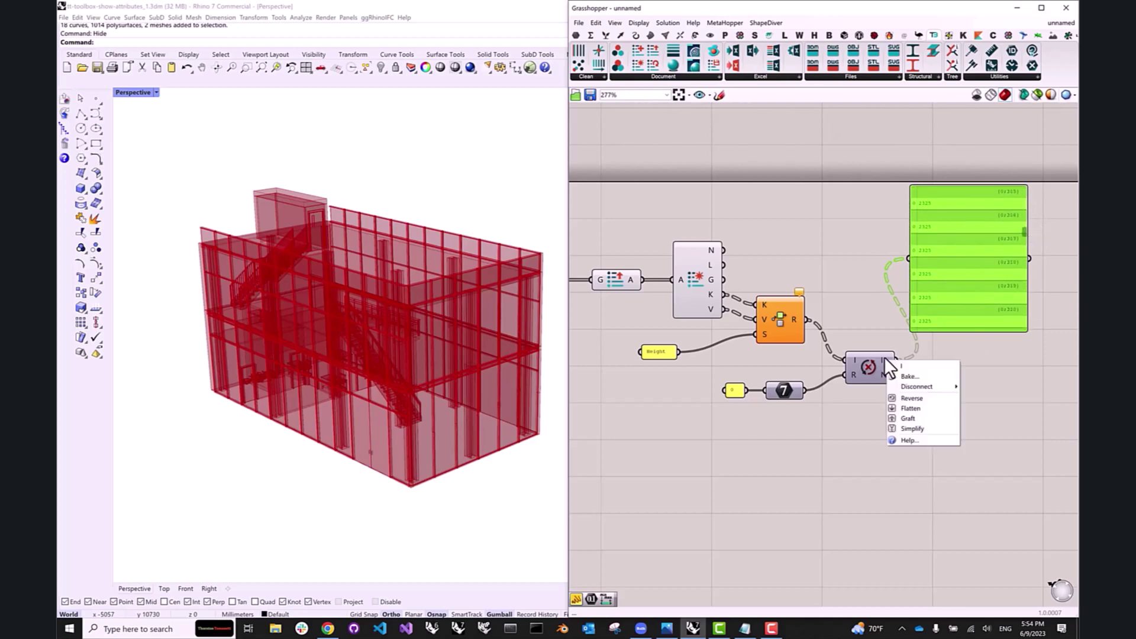
{"action": "left_click", "coordinate": [917, 407]}
{"action": "scroll", "coordinate": [957, 351], "scroll_direction": "down", "scroll_amount": 2}
{"action": "mouse_move", "coordinate": [923, 308]}
{"action": "right_mouse_down"}
{"action": "mouse_move", "coordinate": [950, 310]}
{"action": "mouse_move", "coordinate": [934, 312]}
{"action": "right_mouse_up"}
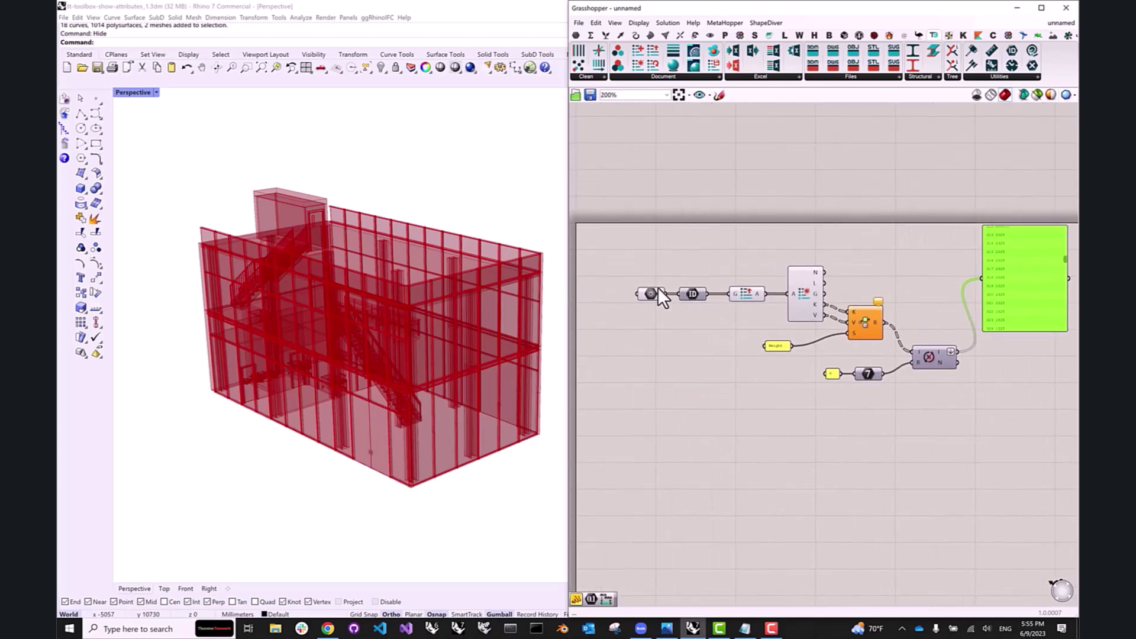
{"action": "left_click", "coordinate": [649, 290]}
{"action": "left_click", "coordinate": [654, 290], "text": "ctrl"}
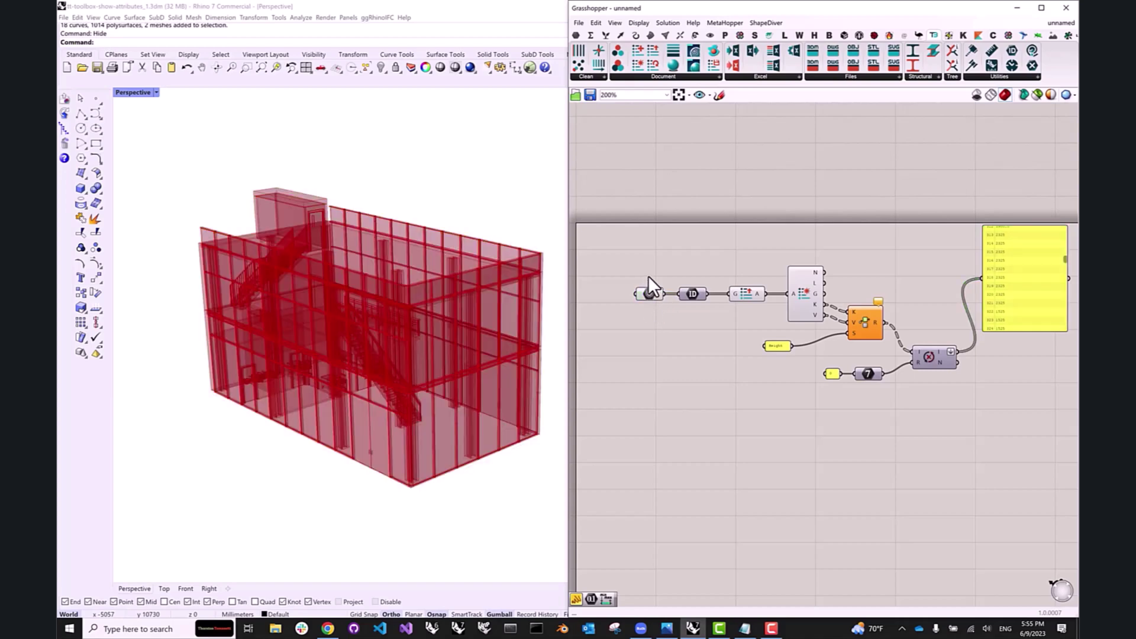
- Add a Bounds component fed by the flattened Replace Nulls output, and connect its I output to the results panel to read the domain
{"action": "right_click_drag", "start_coordinate": [718, 296], "coordinate": [594, 314]}
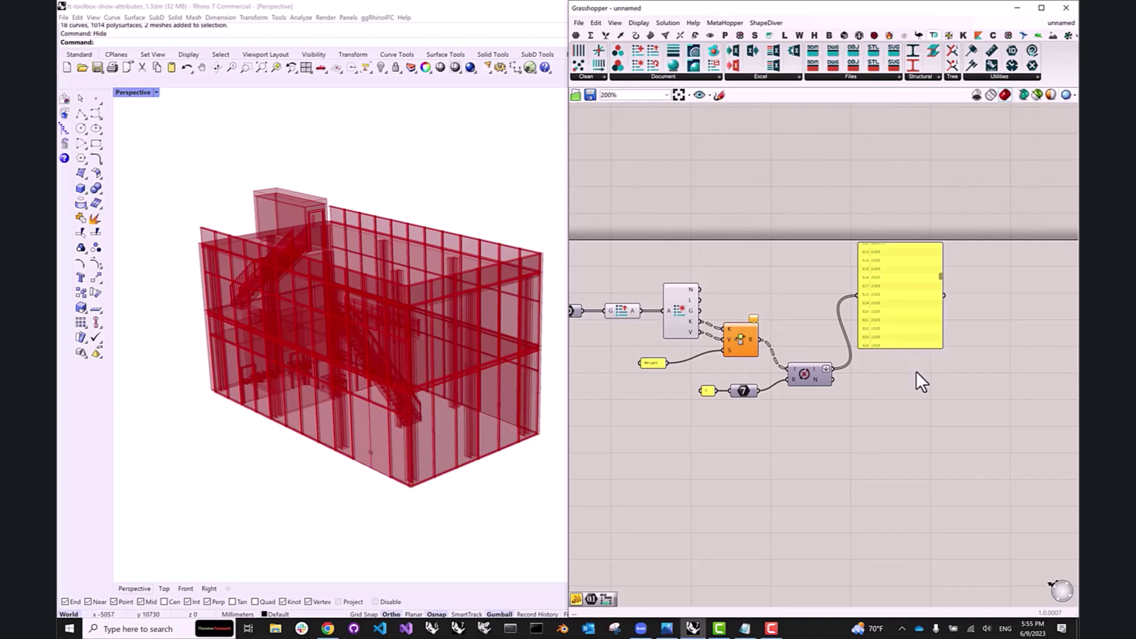
{"action": "double_click", "coordinate": [871, 382]}
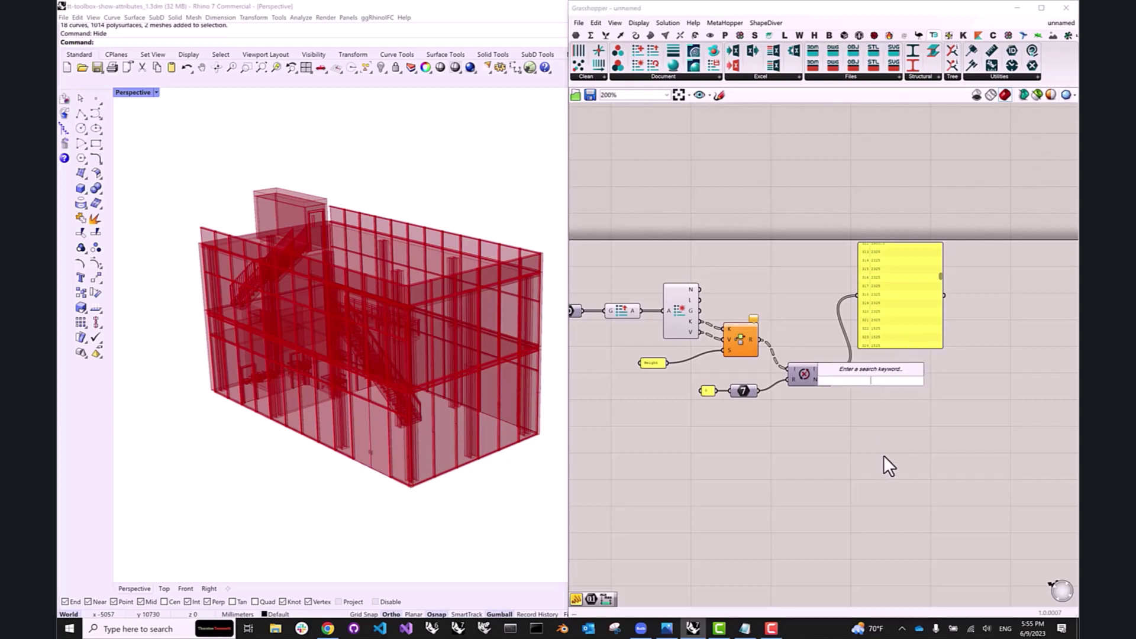
{"action": "type", "text": "bounds"}
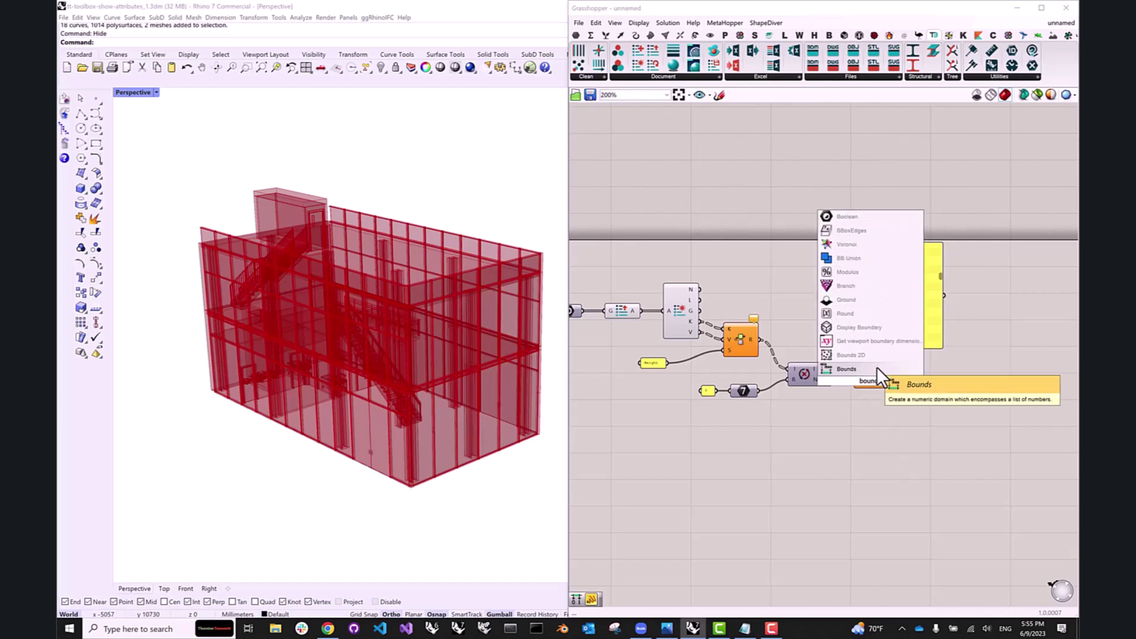
{"action": "left_click", "coordinate": [876, 368]}
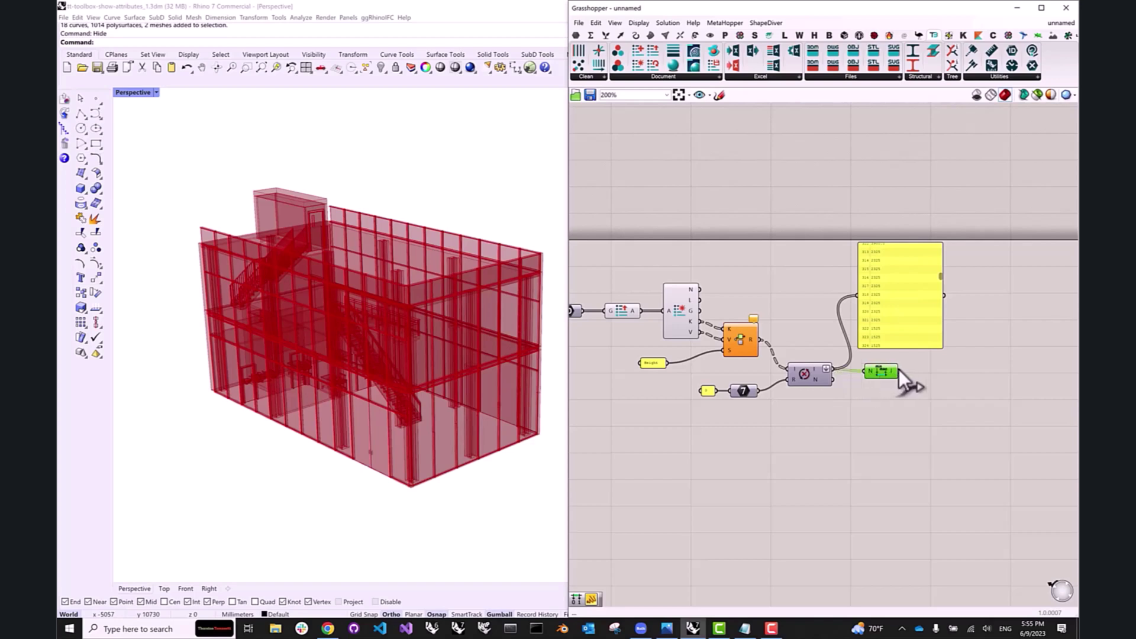
{"action": "left_click_drag", "start_coordinate": [899, 369], "coordinate": [862, 300]}
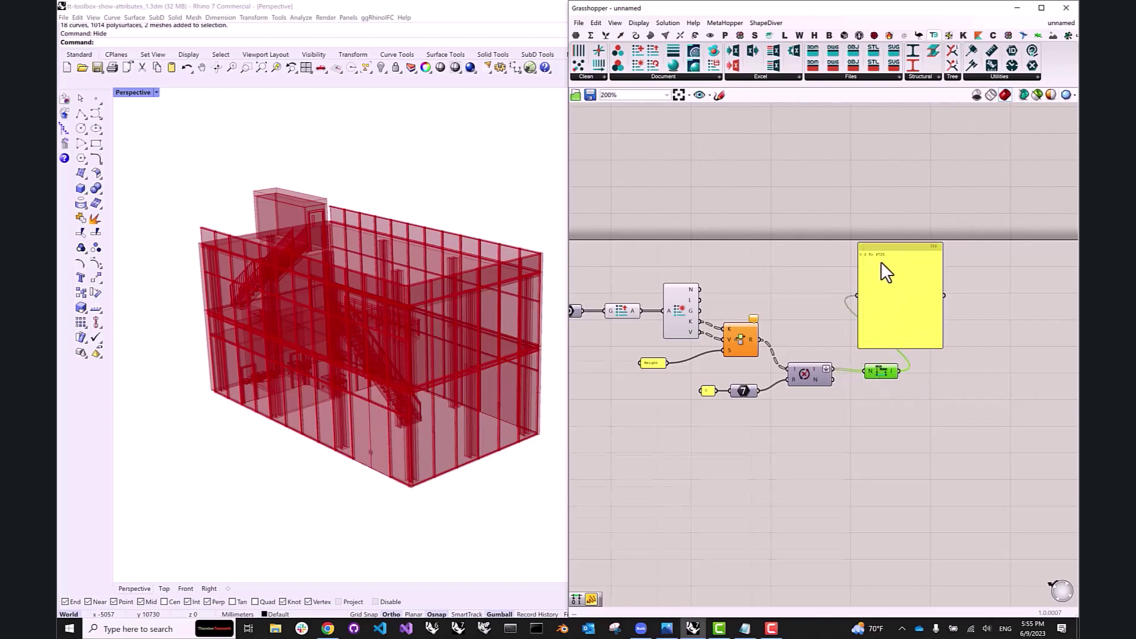
{"action": "scroll", "coordinate": [881, 261], "scroll_direction": "up", "scroll_amount": 4}
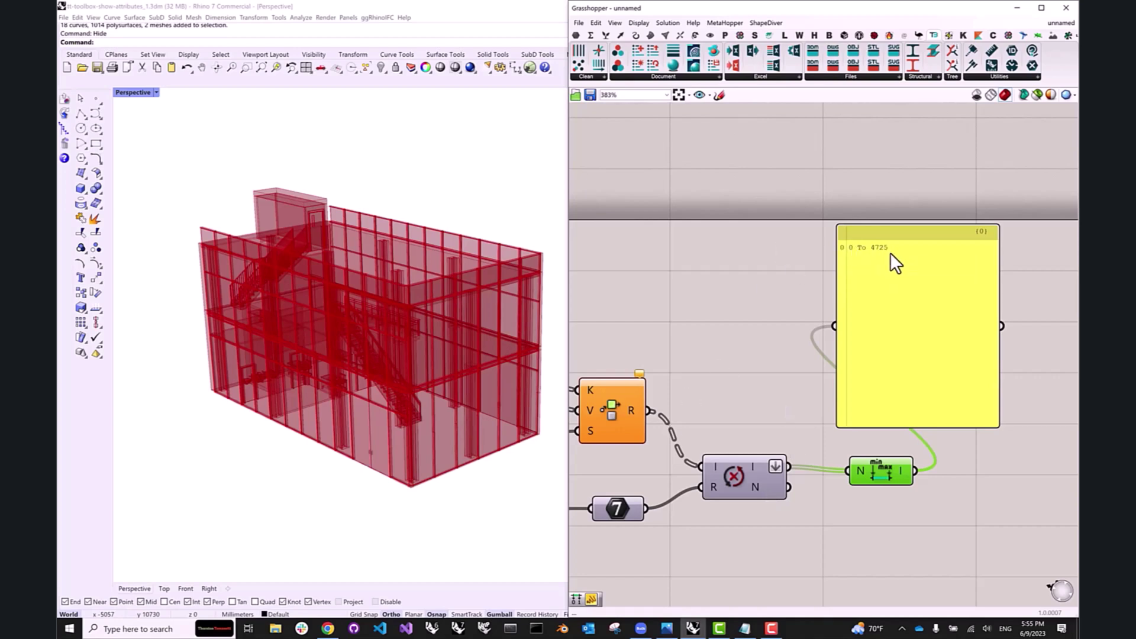
{"action": "scroll", "coordinate": [875, 301], "scroll_direction": "down", "scroll_amount": 4}
- Add a Deconstruct Domain component beside Bounds and connect the Bounds I output to its I input
{"action": "right_click_drag", "start_coordinate": [933, 350], "coordinate": [877, 324]}
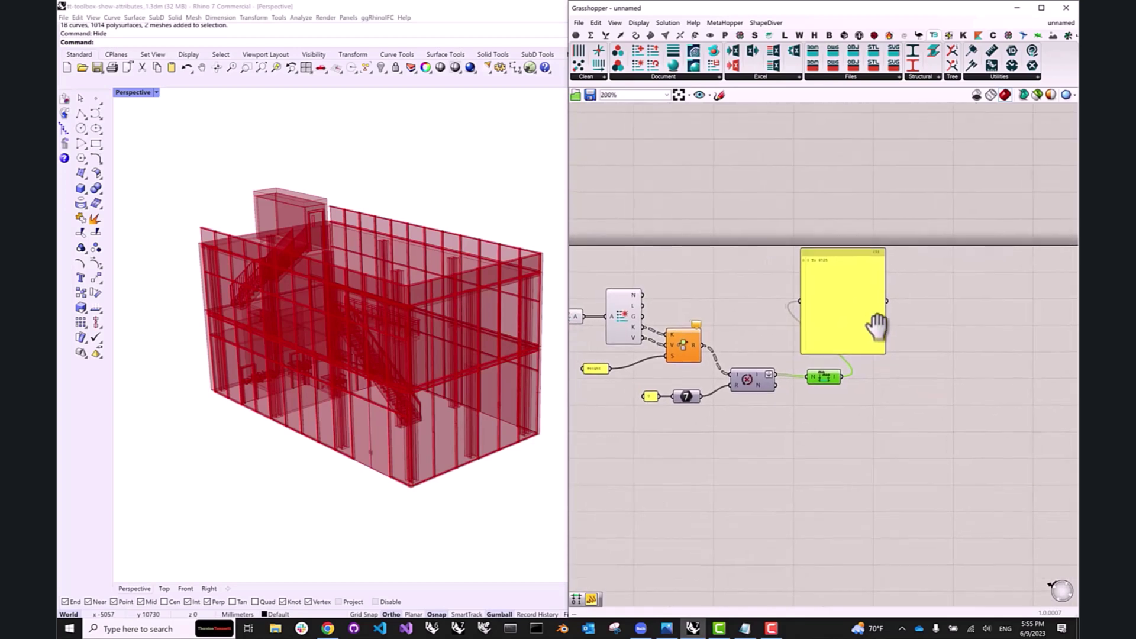
{"action": "double_click", "coordinate": [881, 395]}
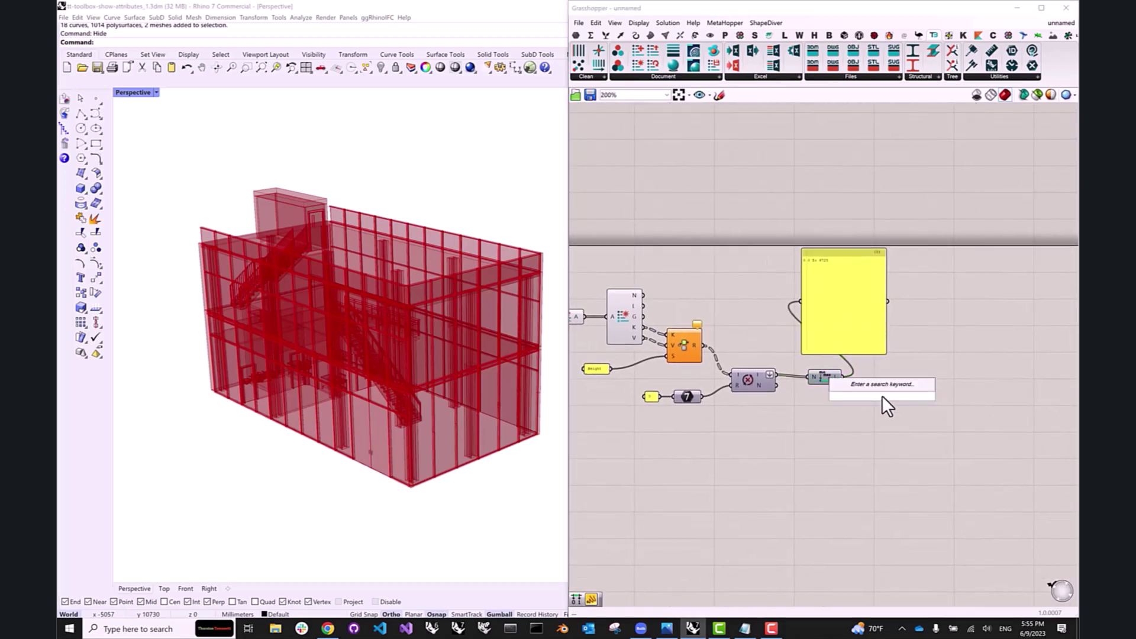
{"action": "type", "text": "deconstruct d"}
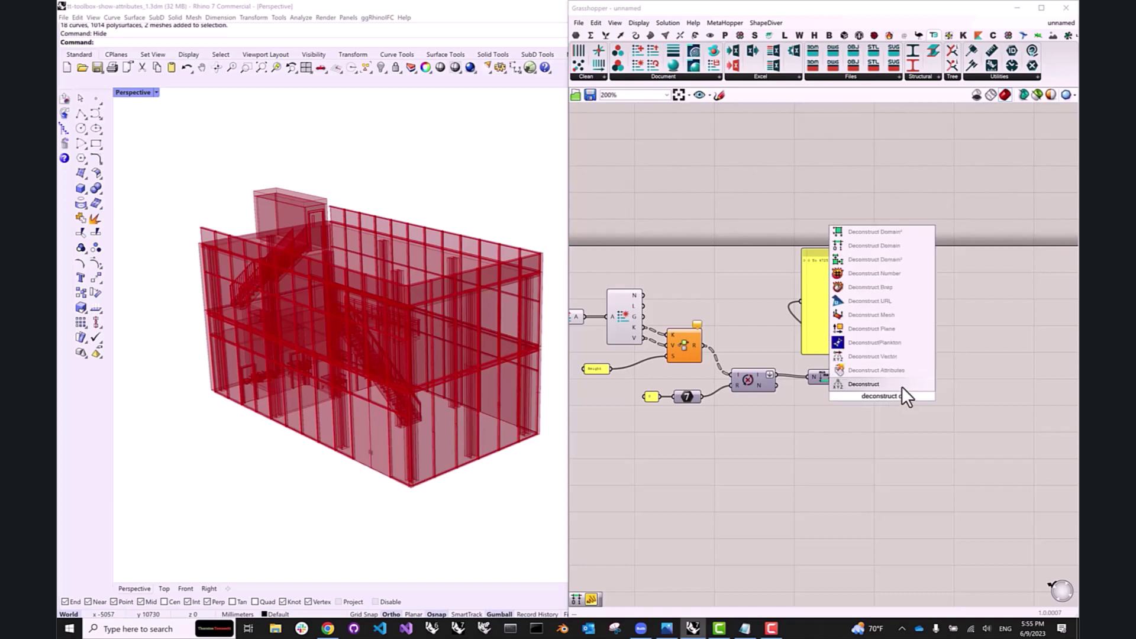
{"action": "type", "text": "om"}
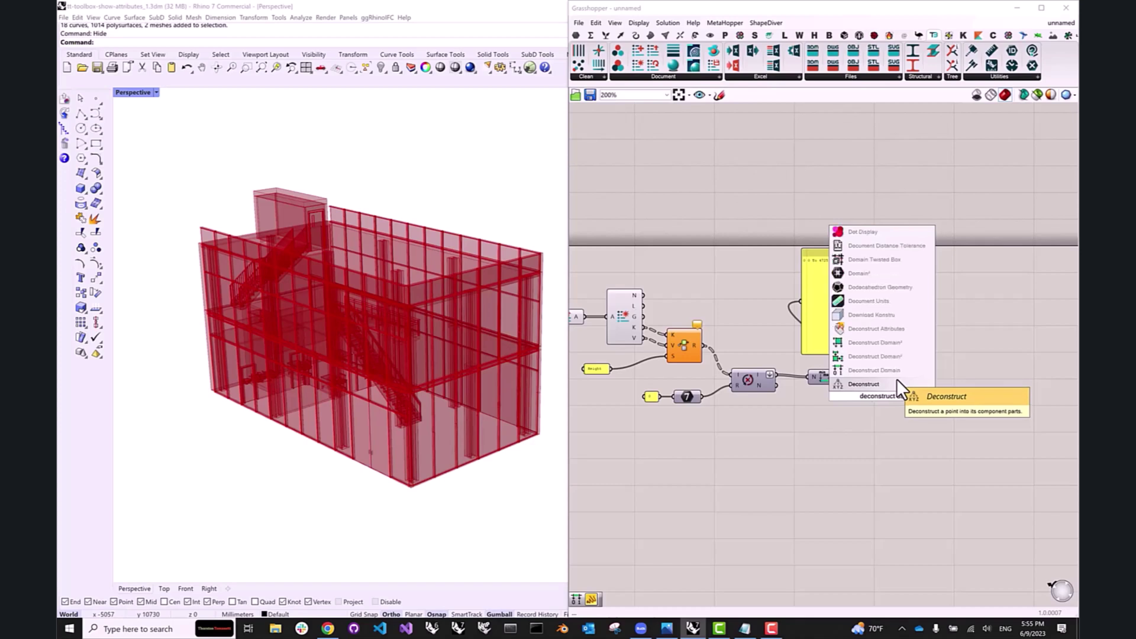
{"action": "left_click", "coordinate": [904, 343]}
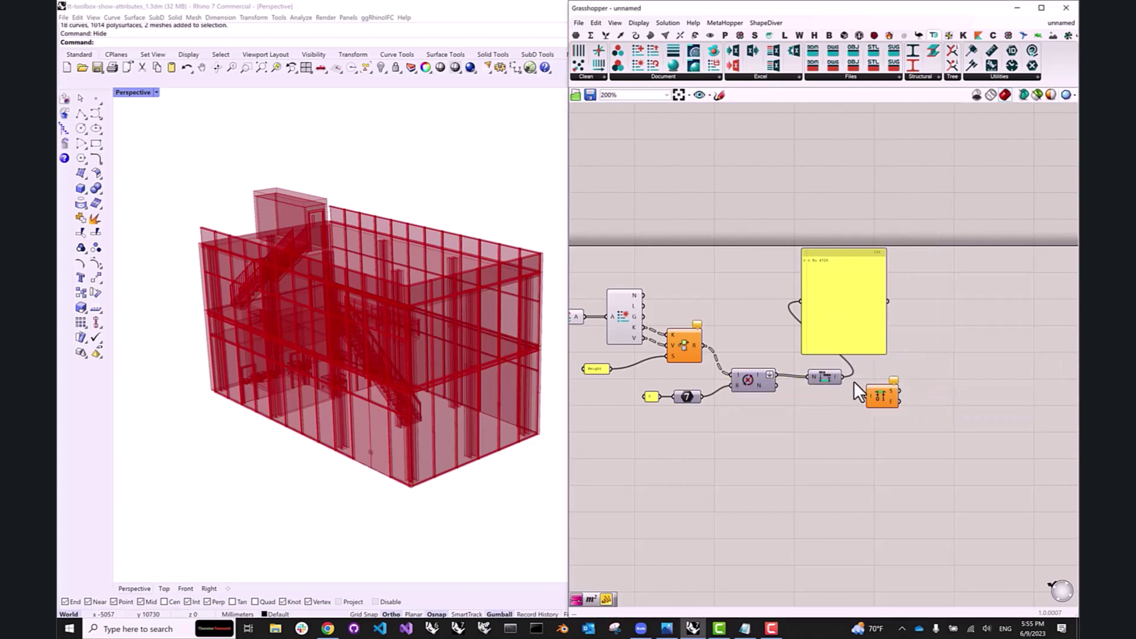
{"action": "left_click_drag", "start_coordinate": [882, 395], "coordinate": [880, 378]}
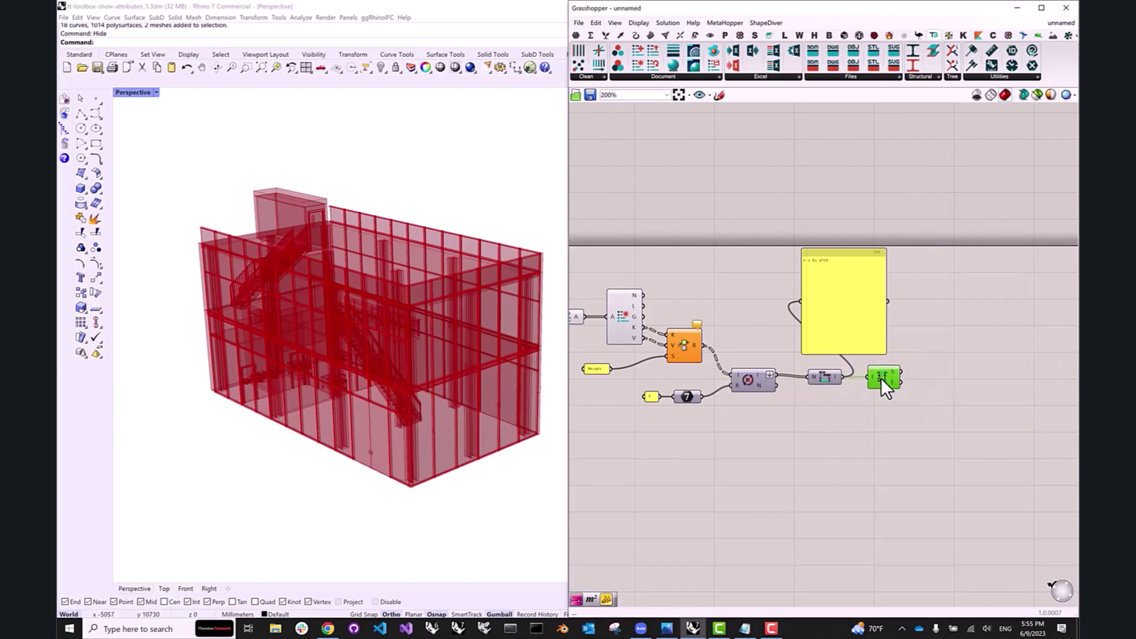
- Add a Gradient component after Deconstruct Domain and connect the S and E outputs to its L0 and L1 inputs
{"action": "double_click", "coordinate": [956, 379]}
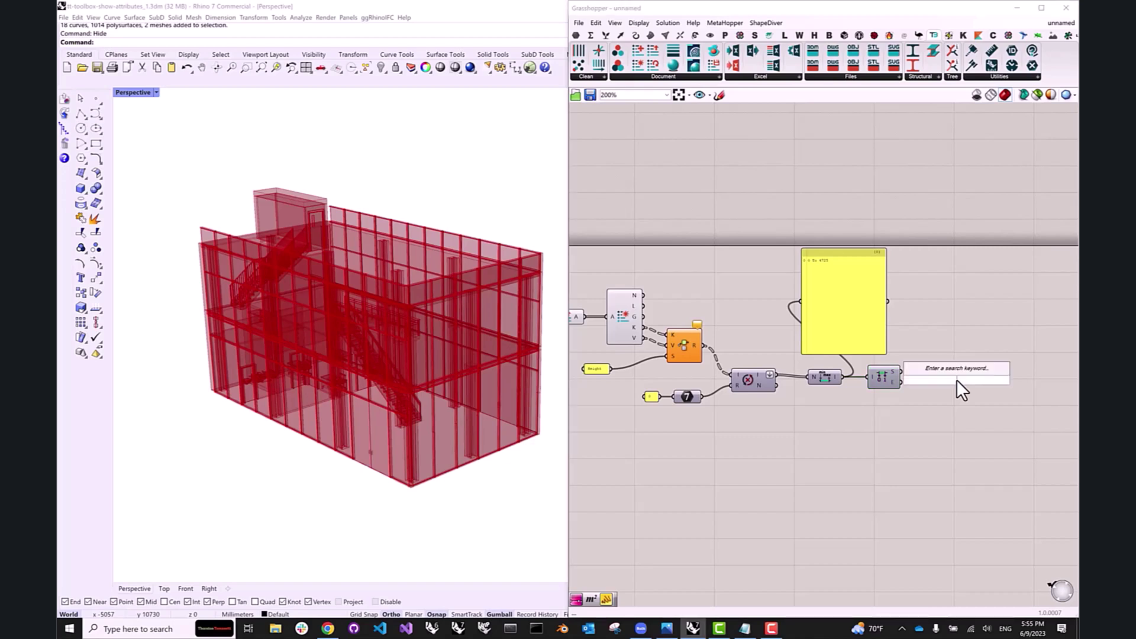
{"action": "type", "text": "gradient"}
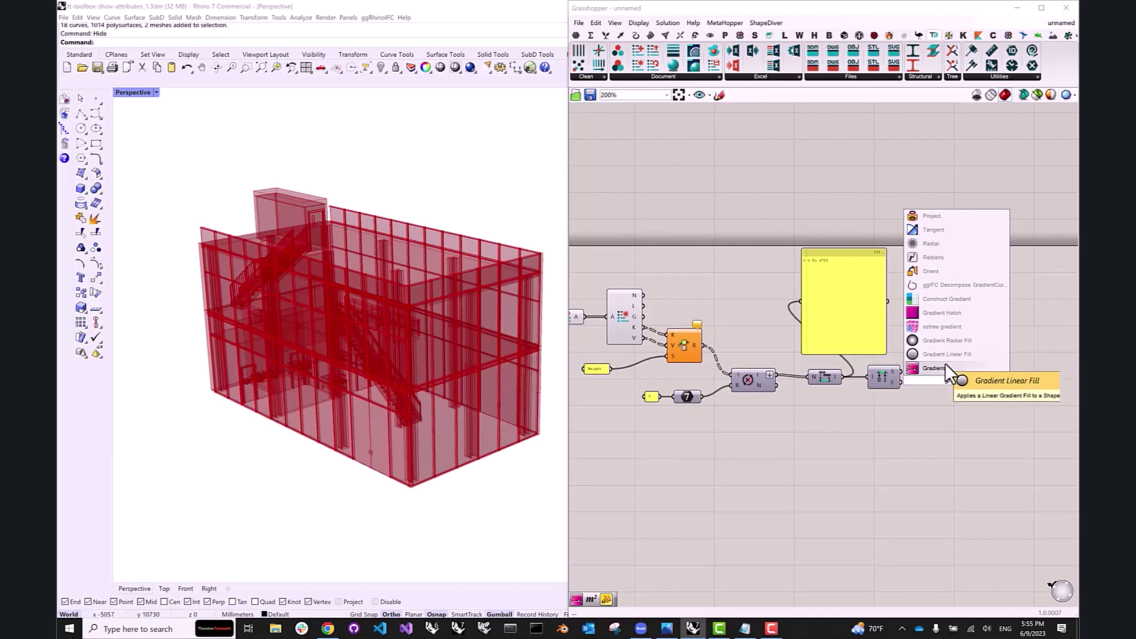
{"action": "left_click", "coordinate": [943, 367]}
{"action": "left_click_drag", "start_coordinate": [933, 388], "coordinate": [967, 371]}
{"action": "right_click_drag", "start_coordinate": [967, 371], "coordinate": [832, 378]}
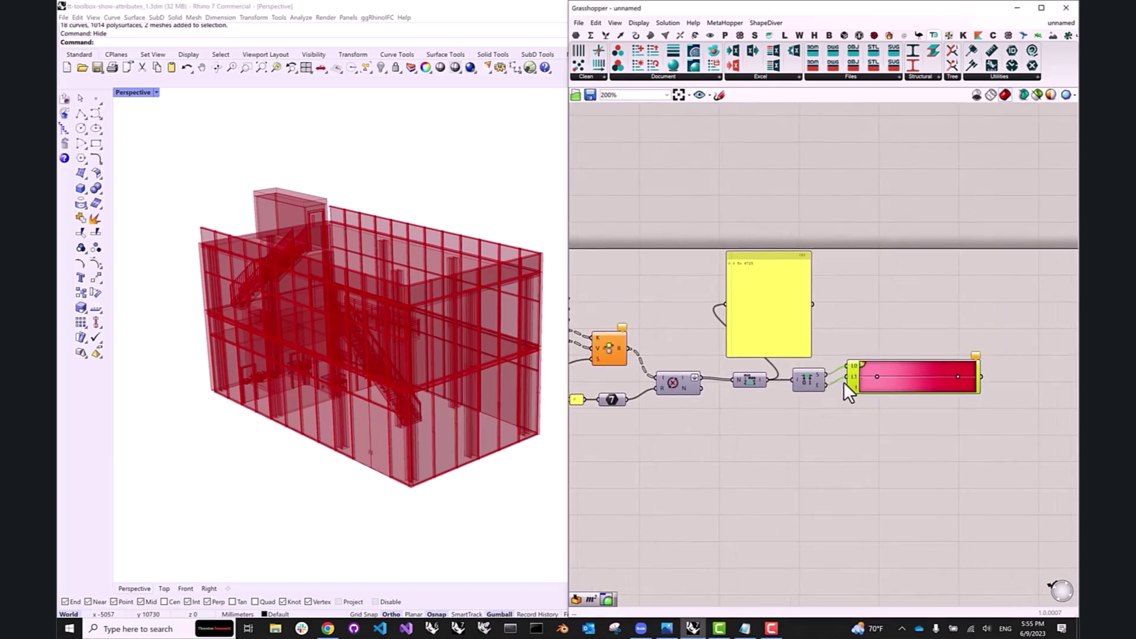
{"action": "scroll", "coordinate": [846, 379], "scroll_direction": "up", "scroll_amount": 3}
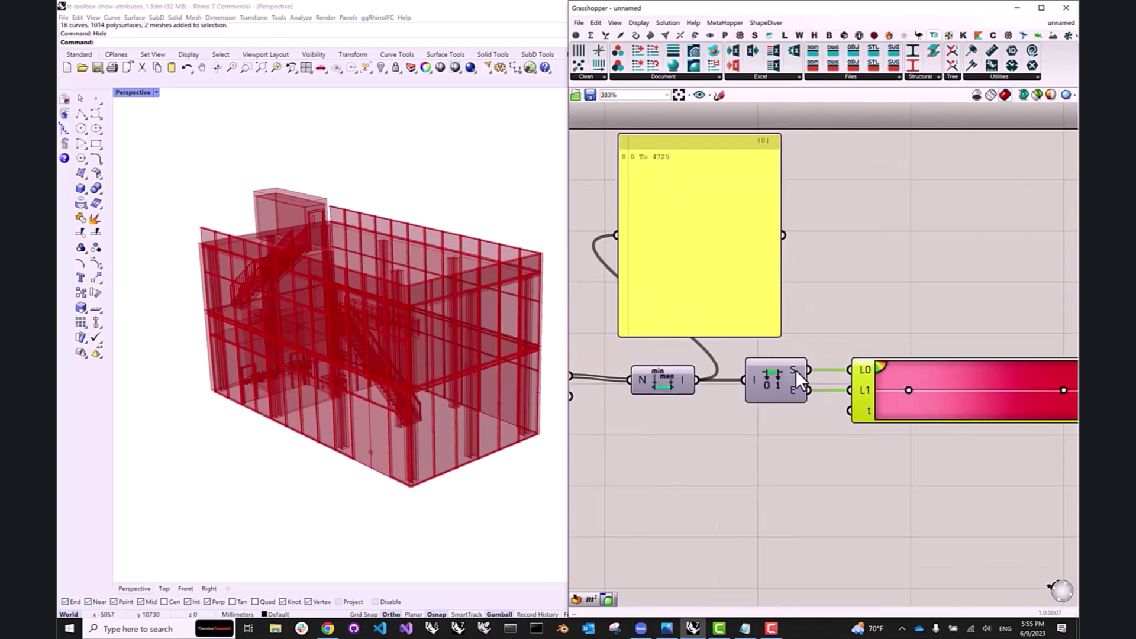
{"action": "scroll", "coordinate": [885, 378], "scroll_direction": "down", "scroll_amount": 2}
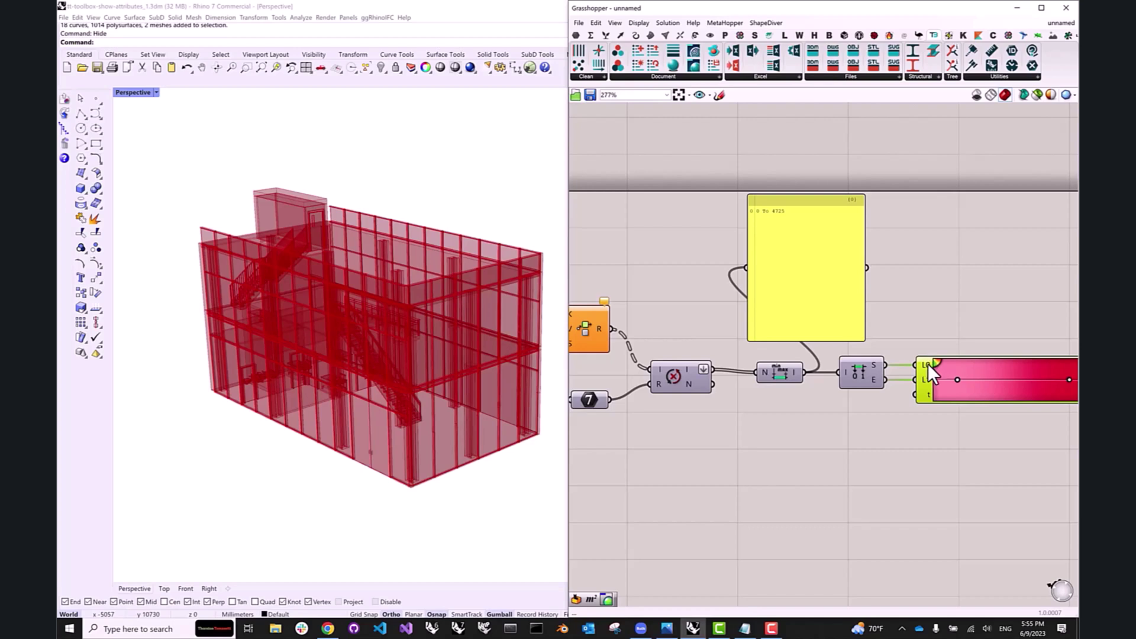
- Connect the flattened I output of Replace Nulls to the t input of the Gradient
{"action": "mouse_move", "coordinate": [928, 365]}
{"action": "scroll", "coordinate": [982, 307], "scroll_direction": "down", "scroll_amount": 2}
{"action": "scroll", "coordinate": [982, 305], "scroll_direction": "up", "scroll_amount": 1}
{"action": "left_click_drag", "start_coordinate": [763, 353], "coordinate": [940, 376]}
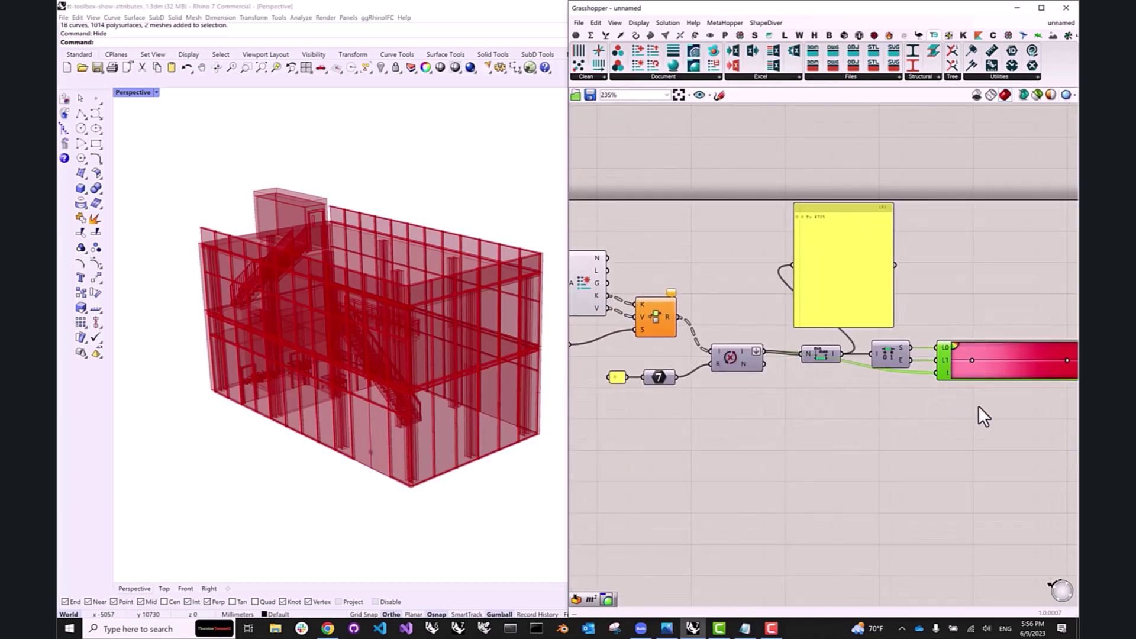
- Apply the red-yellow-blue preset to the Gradient component
{"action": "right_click_drag", "start_coordinate": [947, 373], "coordinate": [850, 357]}
{"action": "right_click", "coordinate": [853, 356]}
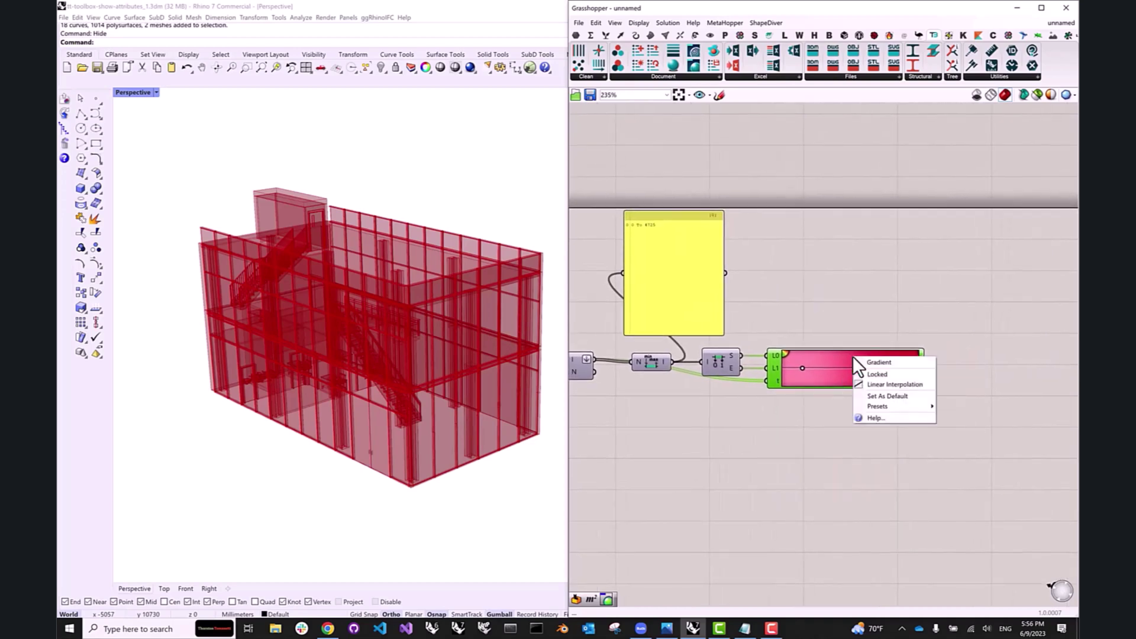
{"action": "mouse_move", "coordinate": [886, 406]}
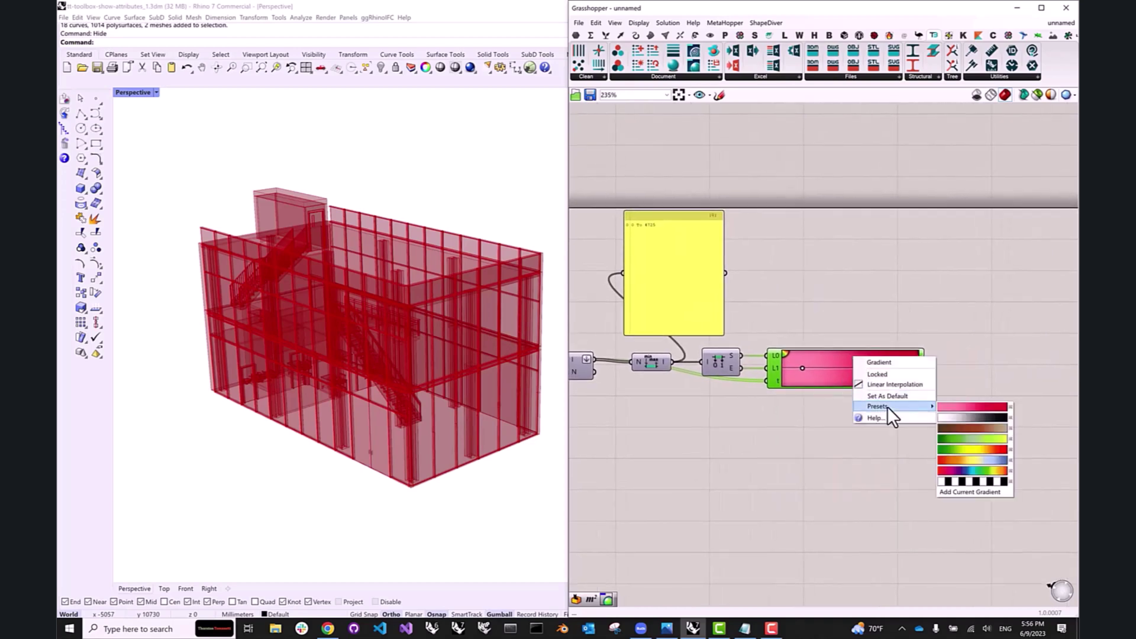
{"action": "left_click", "coordinate": [973, 459]}
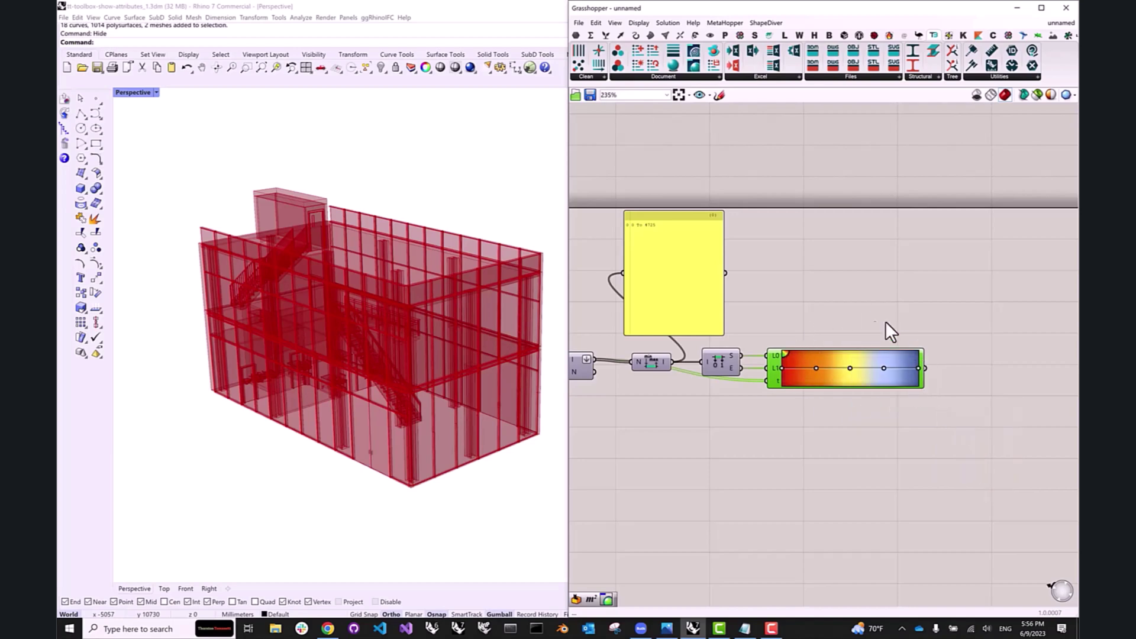
{"action": "scroll", "coordinate": [871, 323], "scroll_direction": "down", "scroll_amount": 3}
{"action": "scroll", "coordinate": [870, 308], "scroll_direction": "up", "scroll_amount": 3}
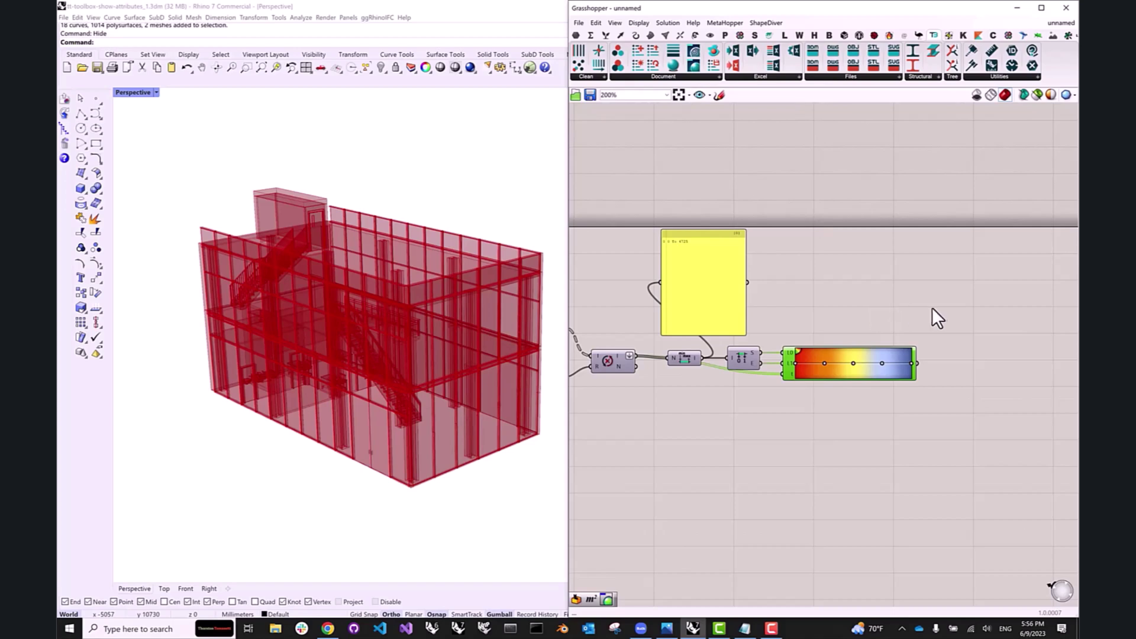
- Add a Custom Preview component above the Gradient and connect the Gradient output to its M input
{"action": "scroll", "coordinate": [934, 306], "scroll_direction": "down", "scroll_amount": 2}
{"action": "double_click", "coordinate": [896, 298]}
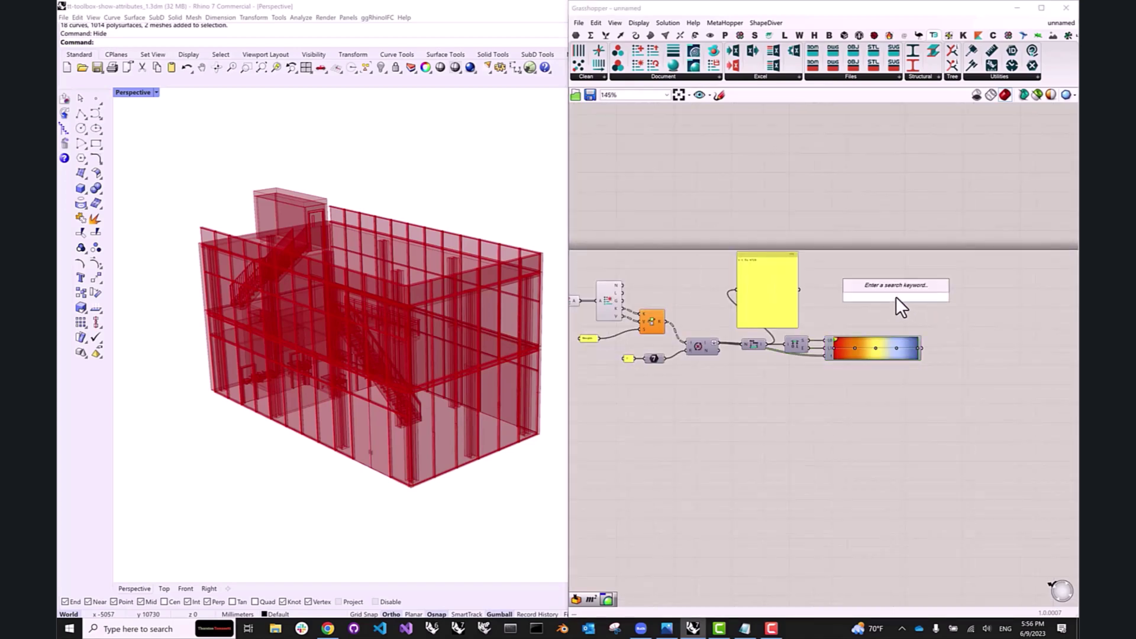
{"action": "type", "text": "cust"}
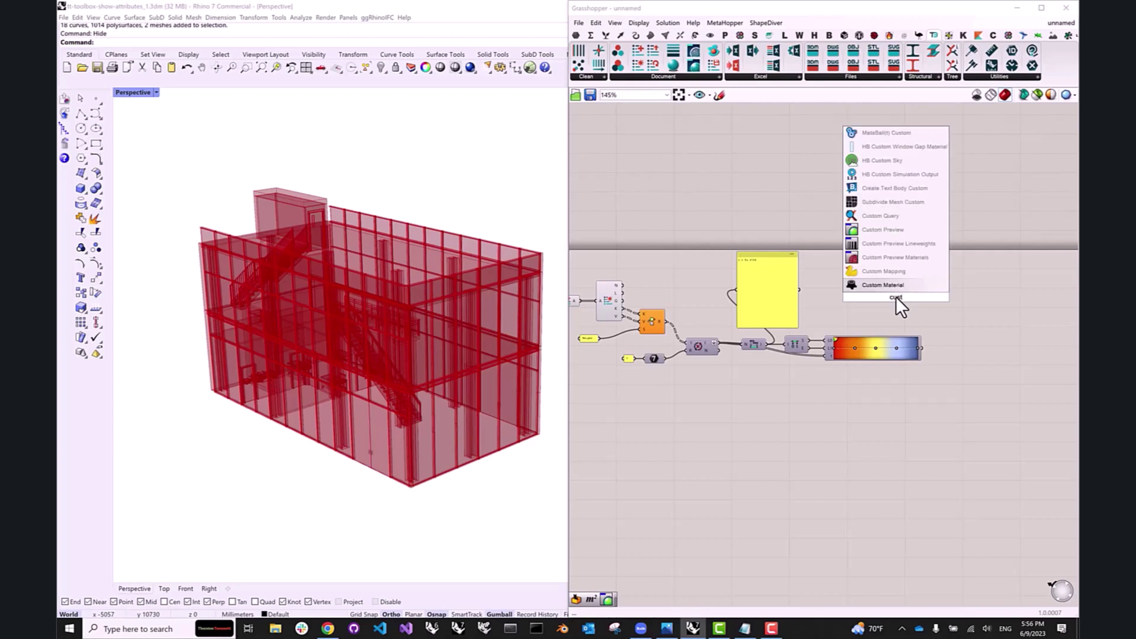
{"action": "left_click", "coordinate": [910, 228]}
{"action": "right_click_drag", "start_coordinate": [846, 300], "coordinate": [812, 302]}
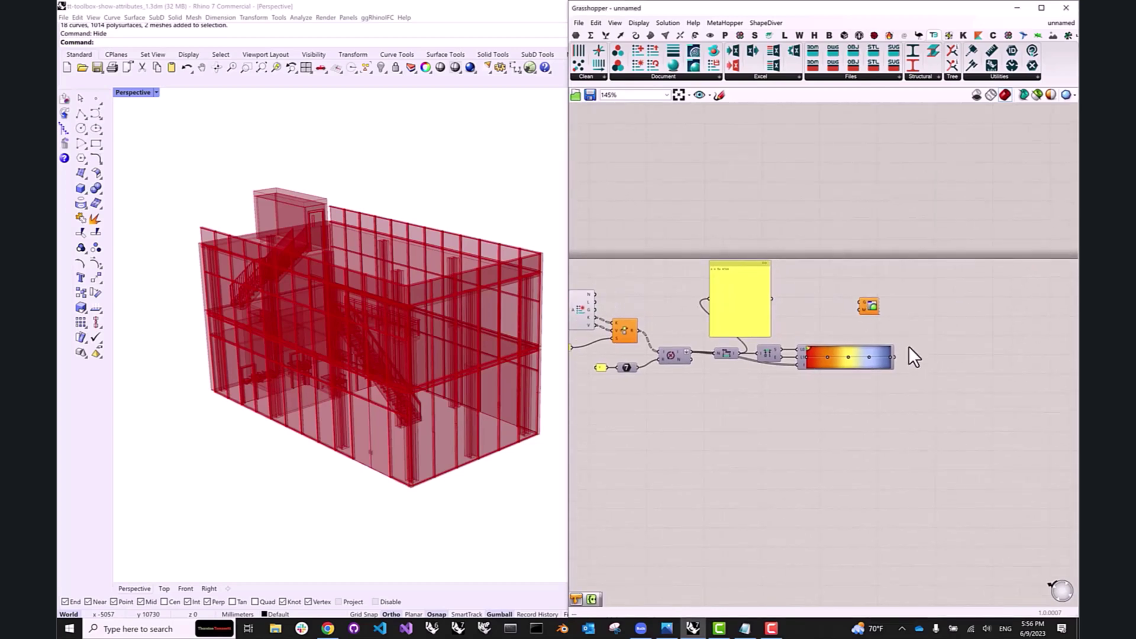
{"action": "scroll", "coordinate": [908, 345], "scroll_direction": "up", "scroll_amount": 3}
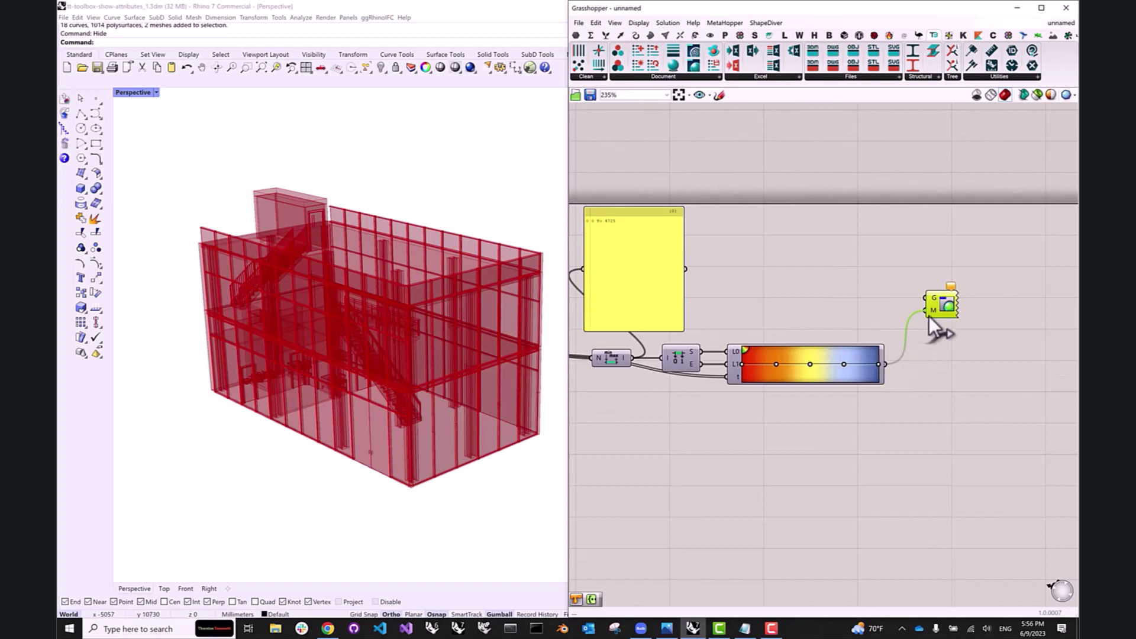
{"action": "left_click_drag", "start_coordinate": [928, 316], "coordinate": [929, 316]}
{"action": "scroll", "coordinate": [942, 330], "scroll_direction": "down", "scroll_amount": 3}
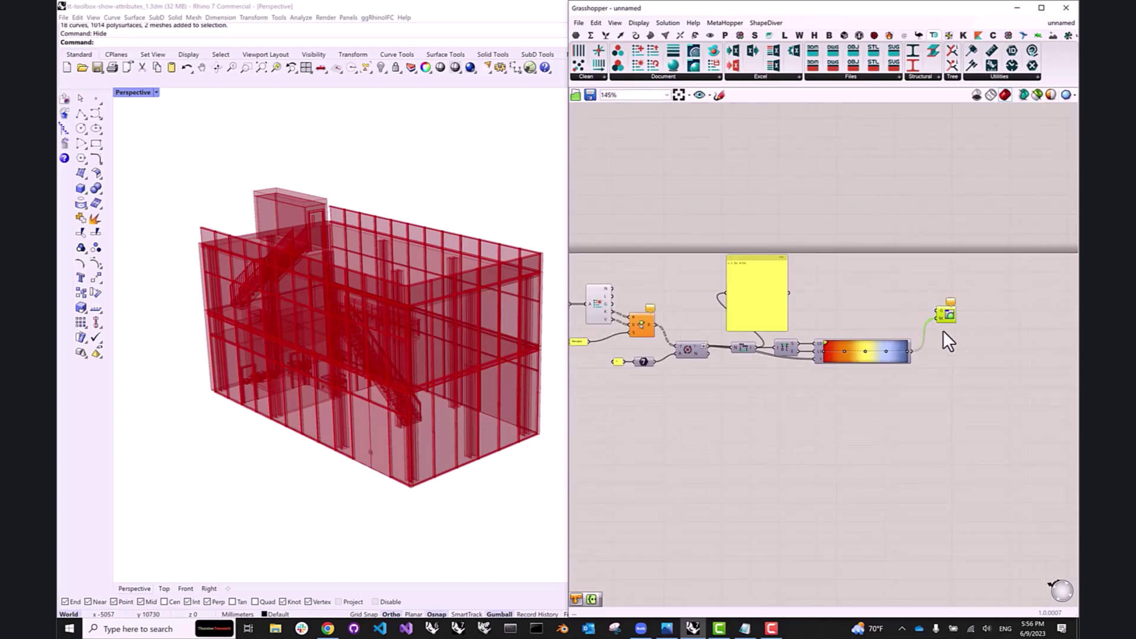
- Connect the Geometry parameter at the start of the definition to the G input of Custom Preview
{"action": "right_click_drag", "start_coordinate": [840, 303], "coordinate": [930, 302]}
{"action": "right_click_drag", "start_coordinate": [680, 269], "coordinate": [690, 270]}
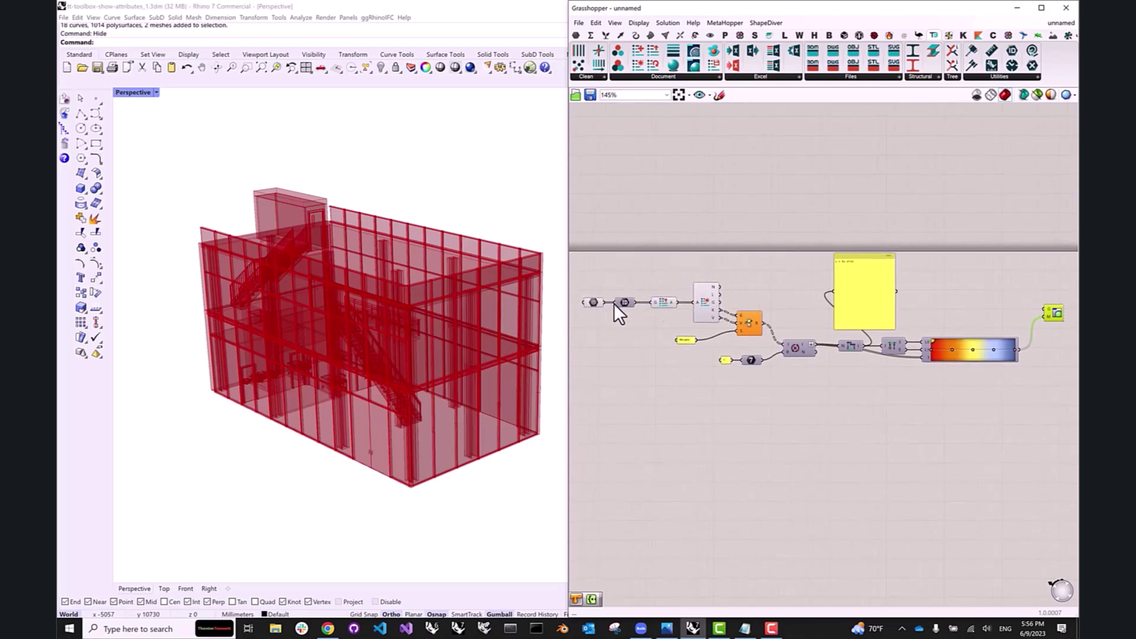
{"action": "left_click_drag", "start_coordinate": [602, 303], "coordinate": [1045, 309]}
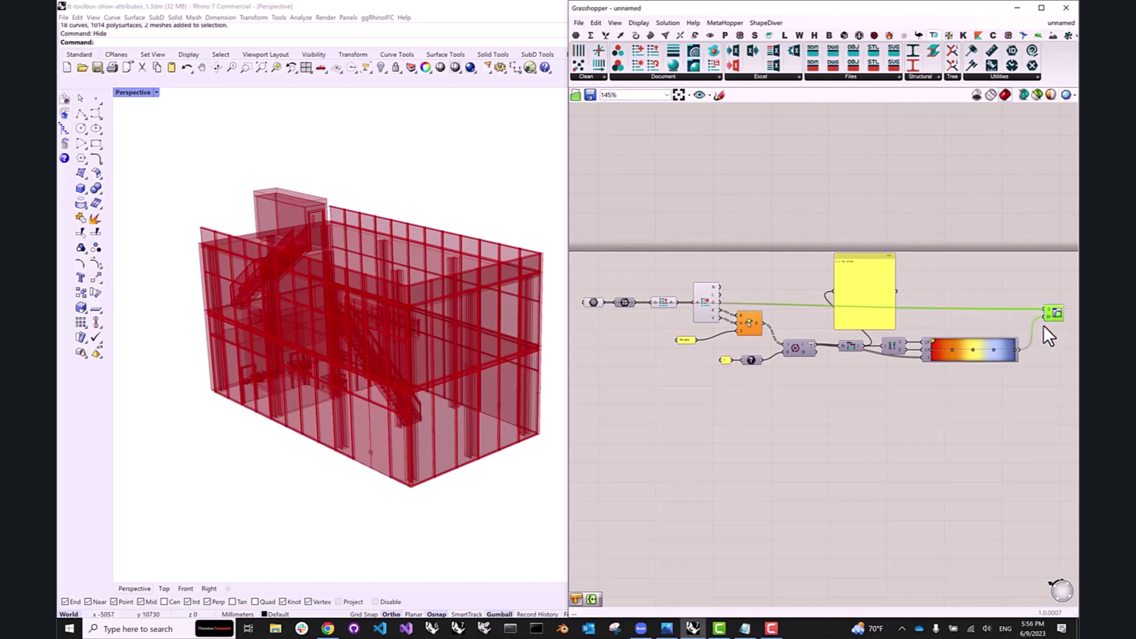
- Inspect the height-colored building from several sides and review the attribute lookup part of the Grasshopper definition
{"action": "left_click", "coordinate": [1048, 363]}
{"action": "scroll", "coordinate": [353, 375], "scroll_direction": "up", "scroll_amount": 5}
{"action": "right_click_drag", "start_coordinate": [352, 375], "coordinate": [272, 370]}
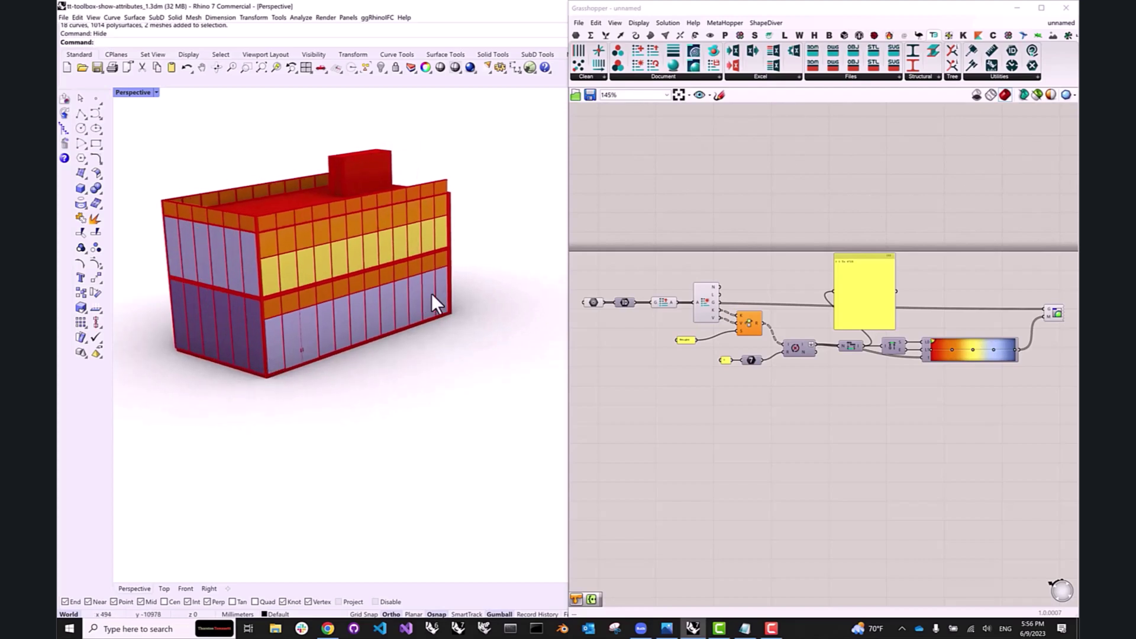
{"action": "mouse_move", "coordinate": [431, 293]}
{"action": "right_mouse_down"}
{"action": "mouse_move", "coordinate": [396, 304]}
{"action": "mouse_move", "coordinate": [433, 279]}
{"action": "mouse_move", "coordinate": [472, 276]}
{"action": "mouse_move", "coordinate": [439, 274]}
{"action": "right_mouse_up"}
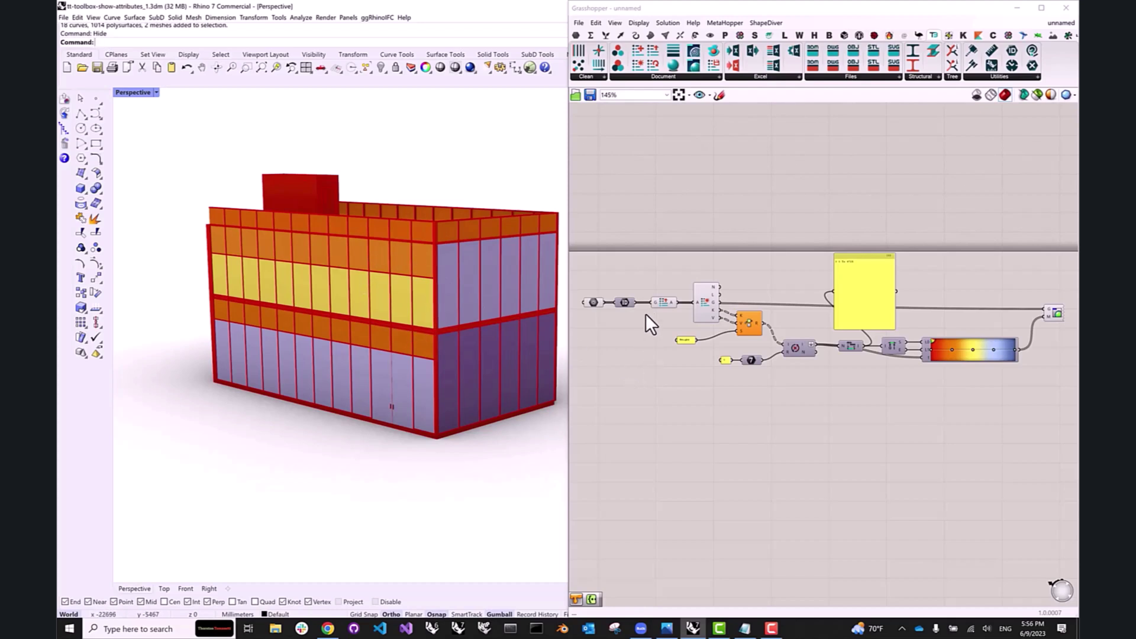
{"action": "scroll", "coordinate": [686, 359], "scroll_direction": "up", "scroll_amount": 5}
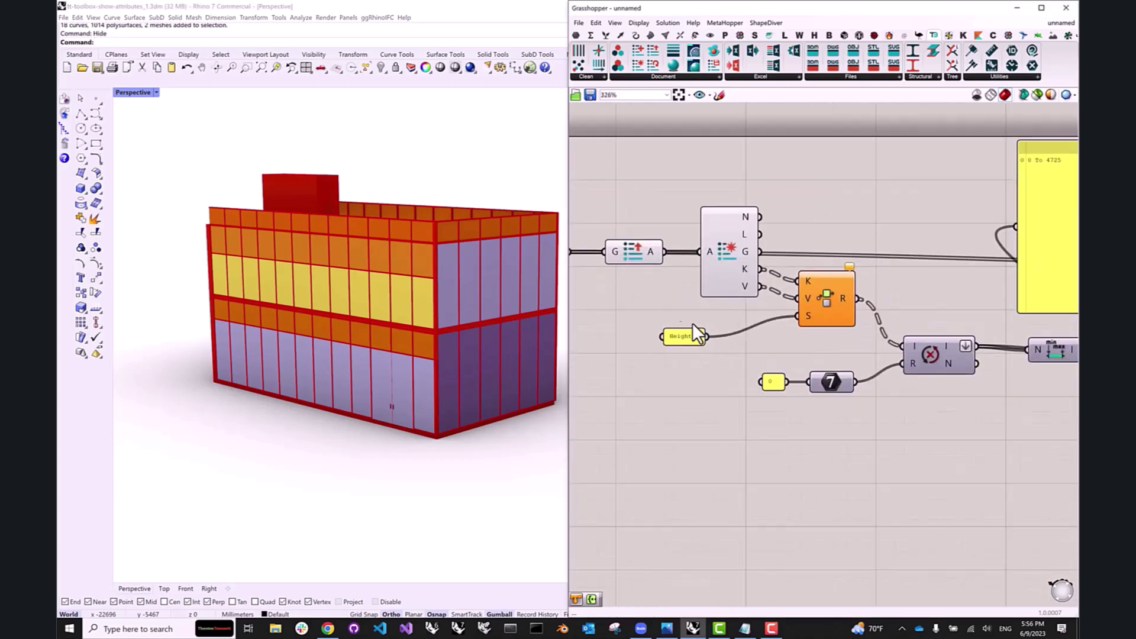
{"action": "scroll", "coordinate": [686, 321], "scroll_direction": "down", "scroll_amount": 3}
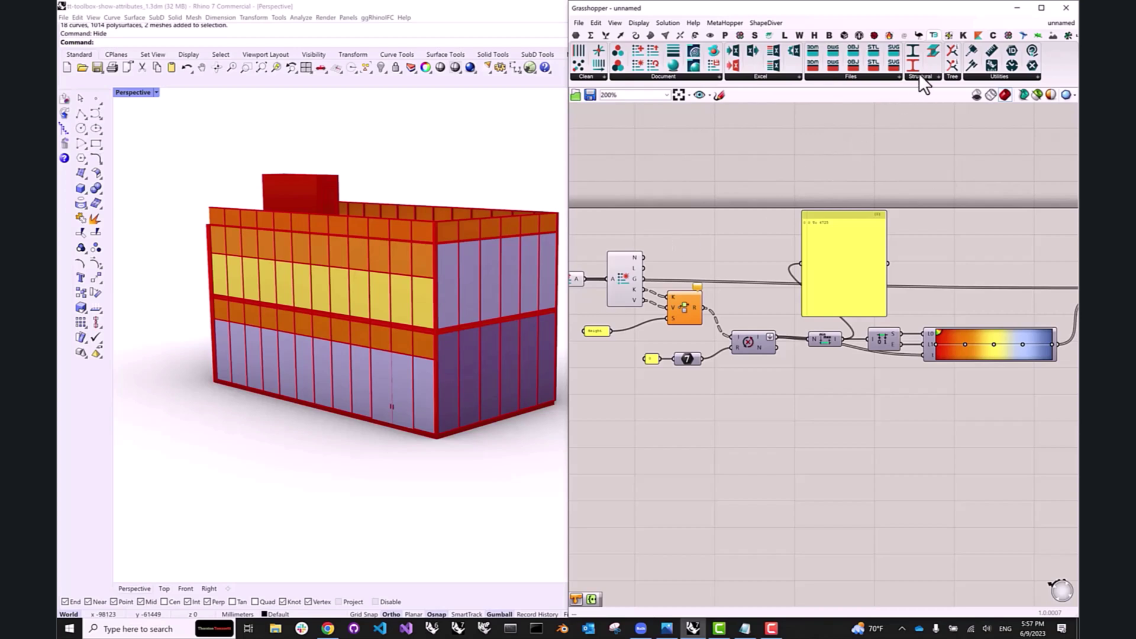
- Minimize Grasshopper, show all hidden objects in Rhino, and select the upper-floor corner glass panel to read its attribute user text
{"action": "left_click", "coordinate": [1016, 7]}
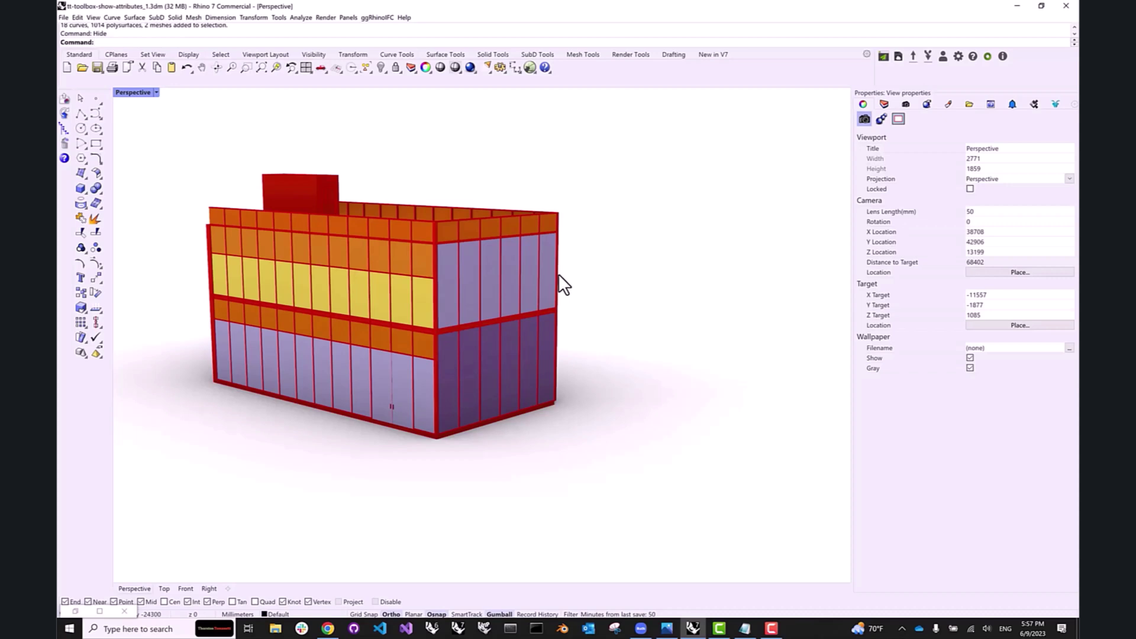
{"action": "type", "text": "sho"}
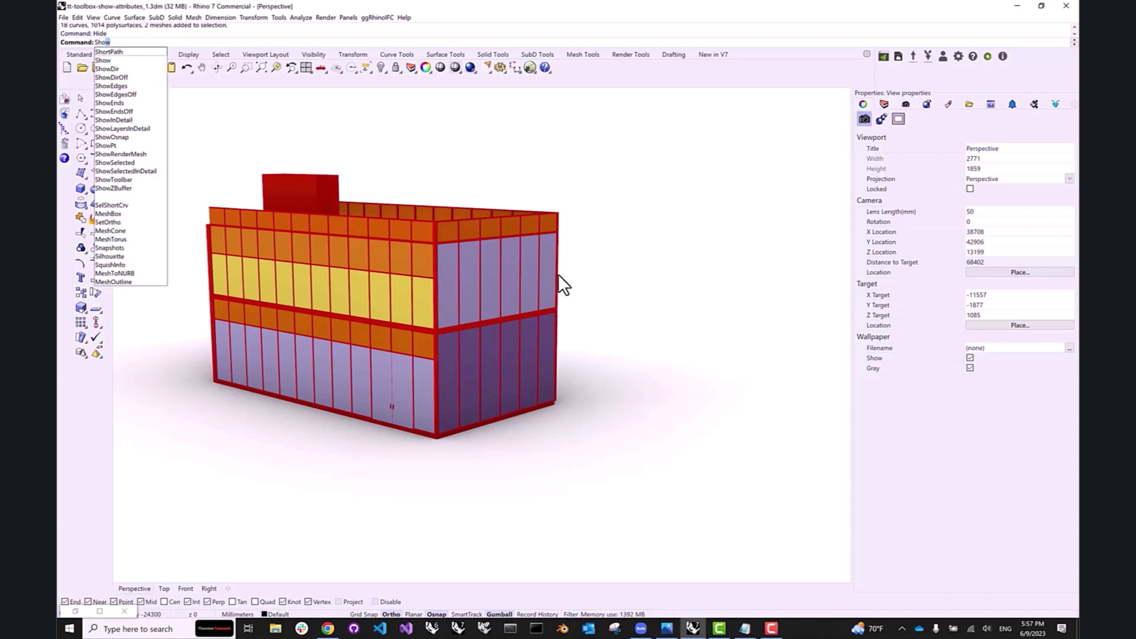
{"action": "key", "text": "Return"}
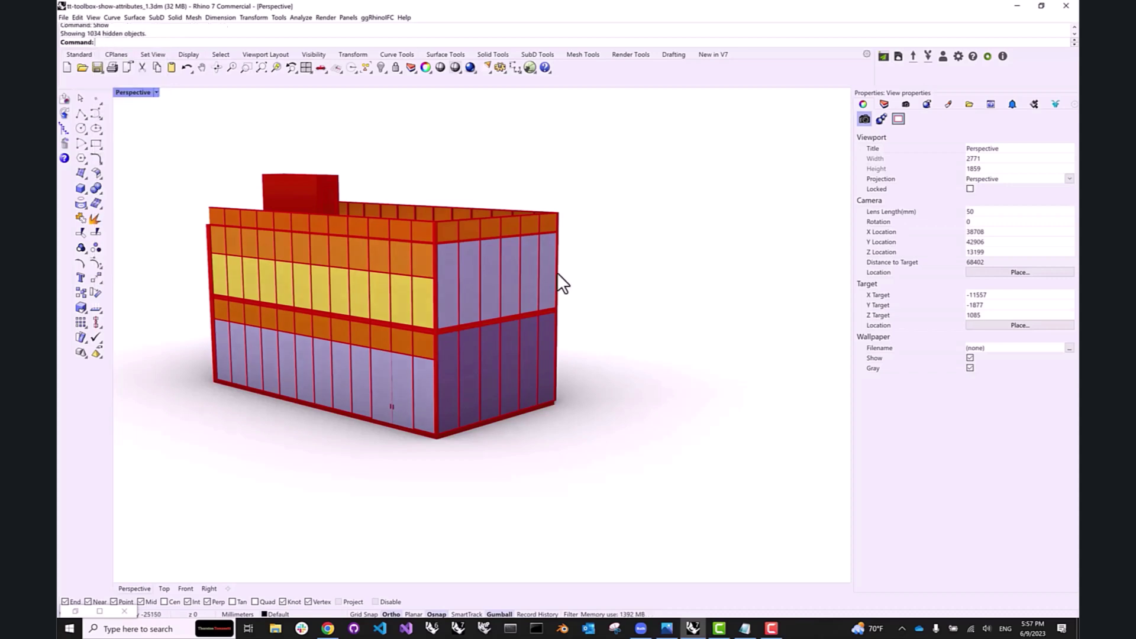
{"action": "left_click", "coordinate": [565, 280]}
{"action": "left_click", "coordinate": [576, 297]}
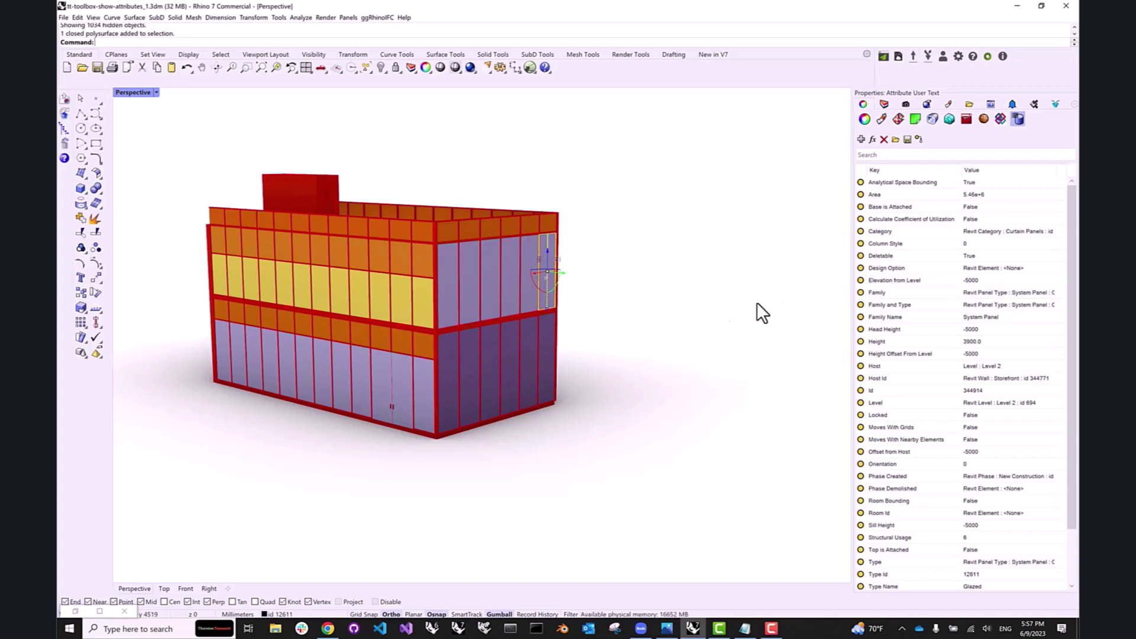
- Reopen the Grasshopper definition and delete the yellow panel attached to the Bounds output
{"action": "left_click", "coordinate": [530, 68]}
{"action": "scroll", "coordinate": [757, 310], "scroll_direction": "down", "scroll_amount": 3}
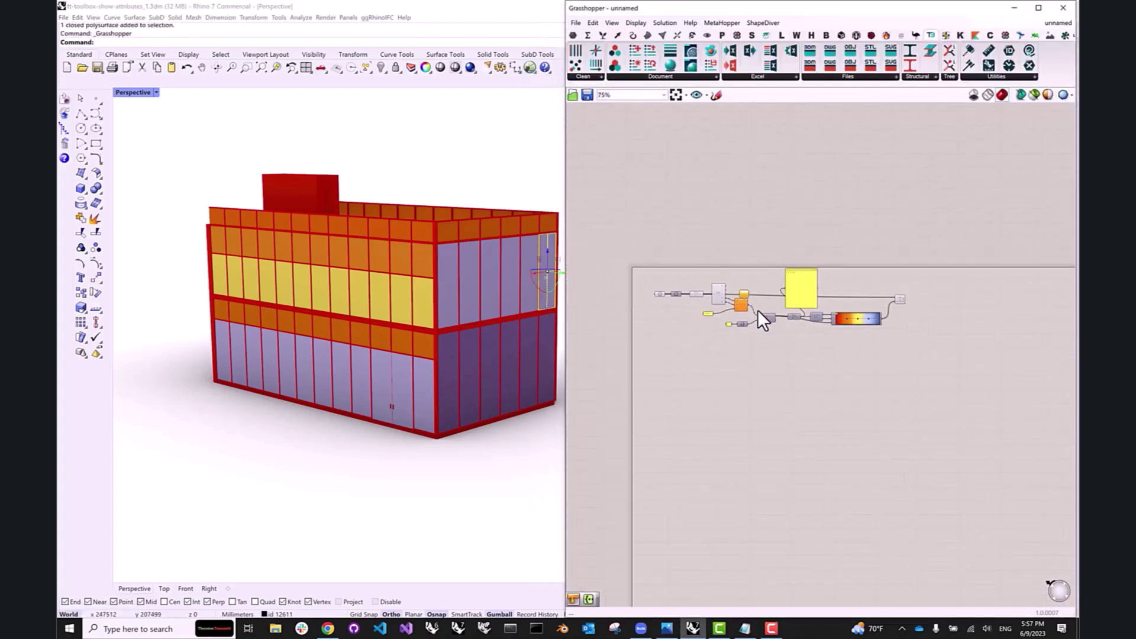
{"action": "scroll", "coordinate": [757, 310], "scroll_direction": "up", "scroll_amount": 1}
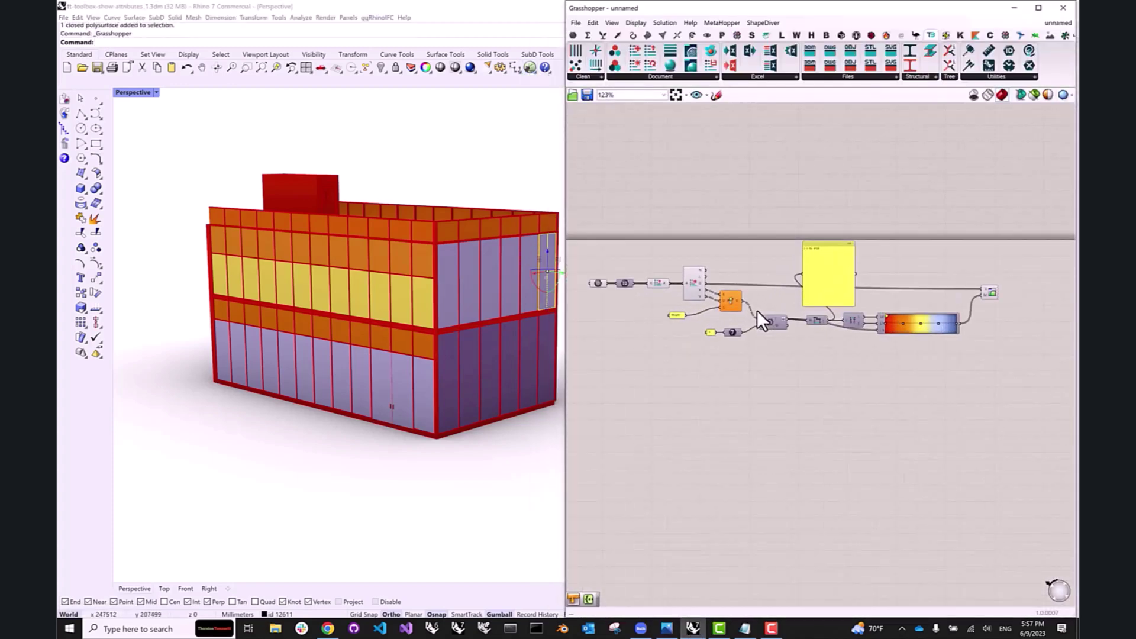
{"action": "left_click", "coordinate": [828, 284]}
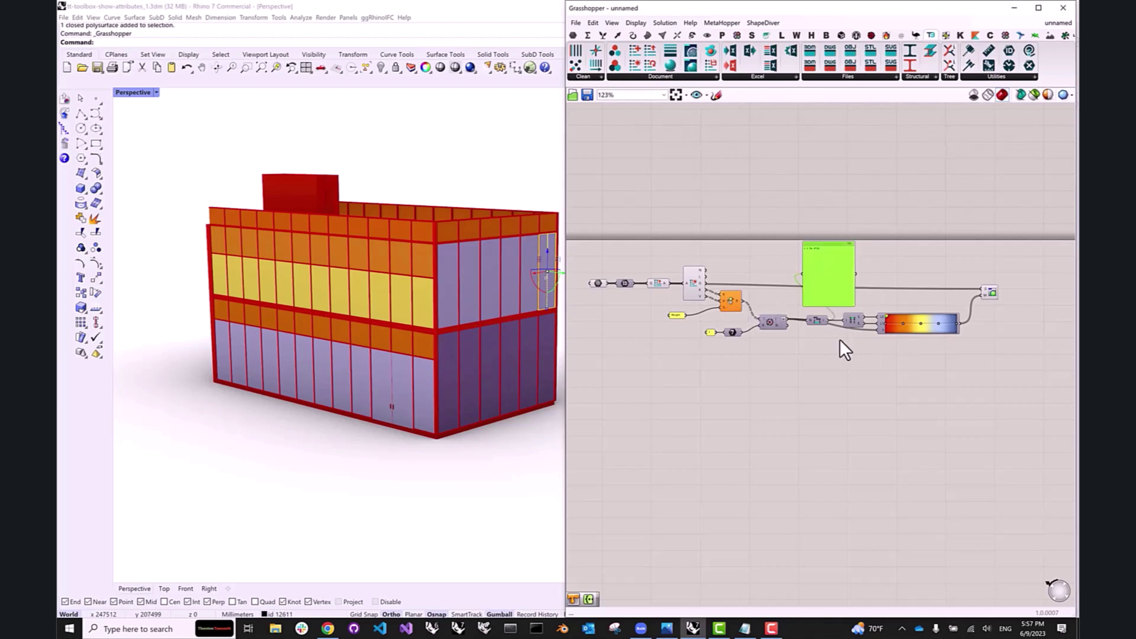
{"action": "key", "text": "Delete"}
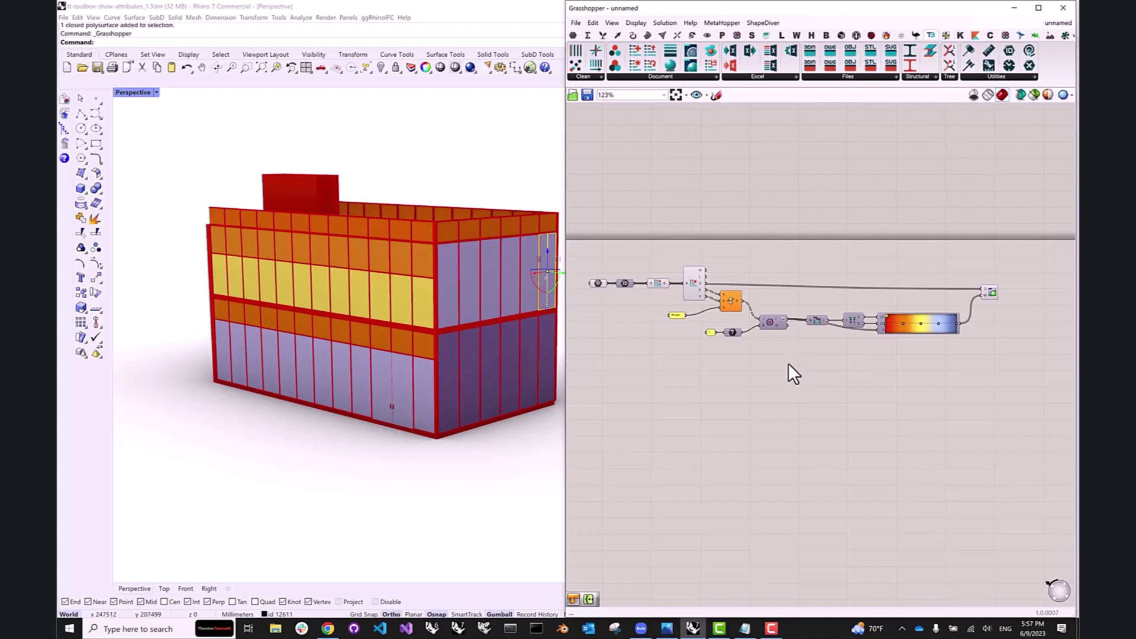
- Duplicate the Height panel, Key/Value Search, replacement value and Replace Nulls group below the original, keeping the K and V connections
{"action": "left_click_drag", "start_coordinate": [788, 363], "coordinate": [734, 368]}
{"action": "left_click", "coordinate": [718, 379]}
{"action": "scroll", "coordinate": [718, 379], "scroll_direction": "up", "scroll_amount": 5}
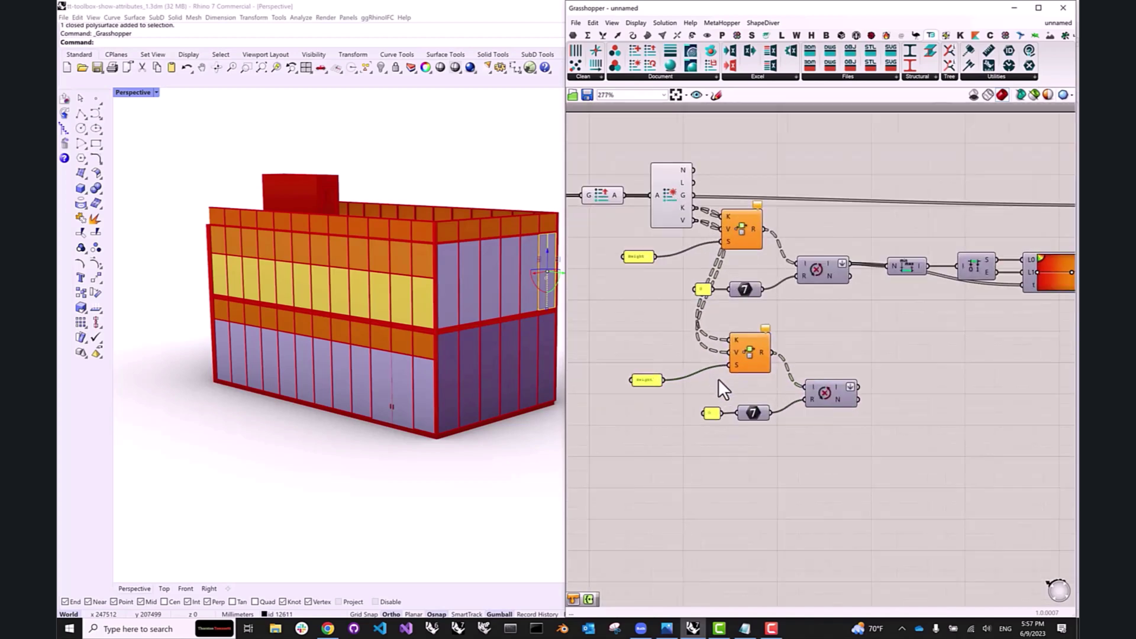
- Change the search text in the copied key panel to Family
{"action": "double_click", "coordinate": [700, 407]}
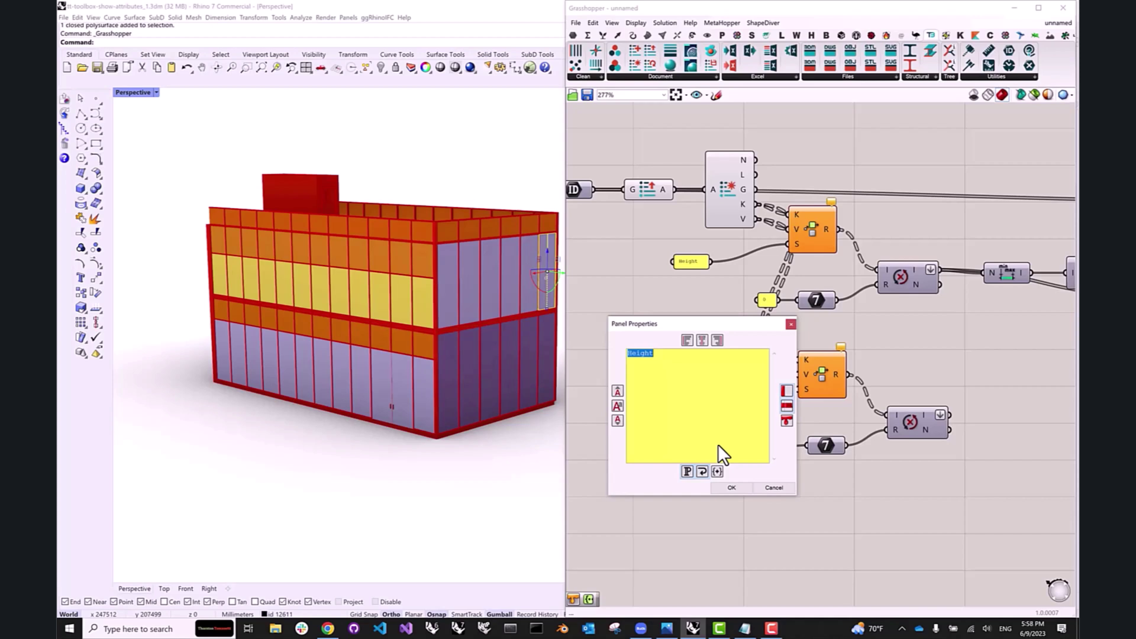
{"action": "type", "text": "Family"}
{"action": "left_click", "coordinate": [731, 487]}
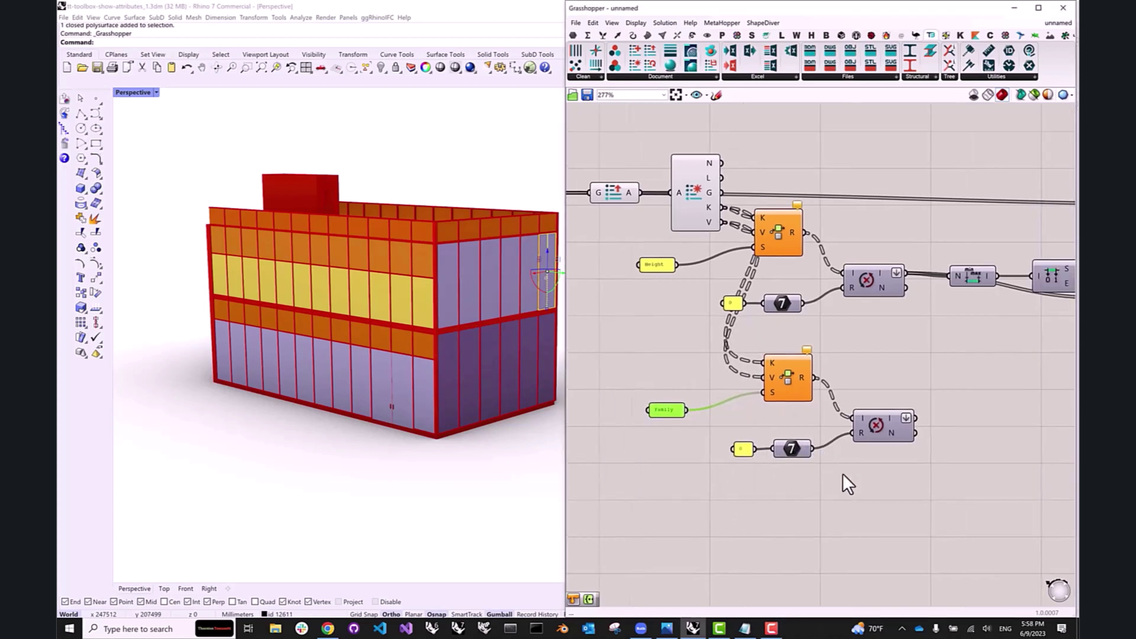
- Add a panel beside the copied Key/Value Search, connect its R output, and review the Family values down to the end of the list
{"action": "double_click", "coordinate": [915, 370]}
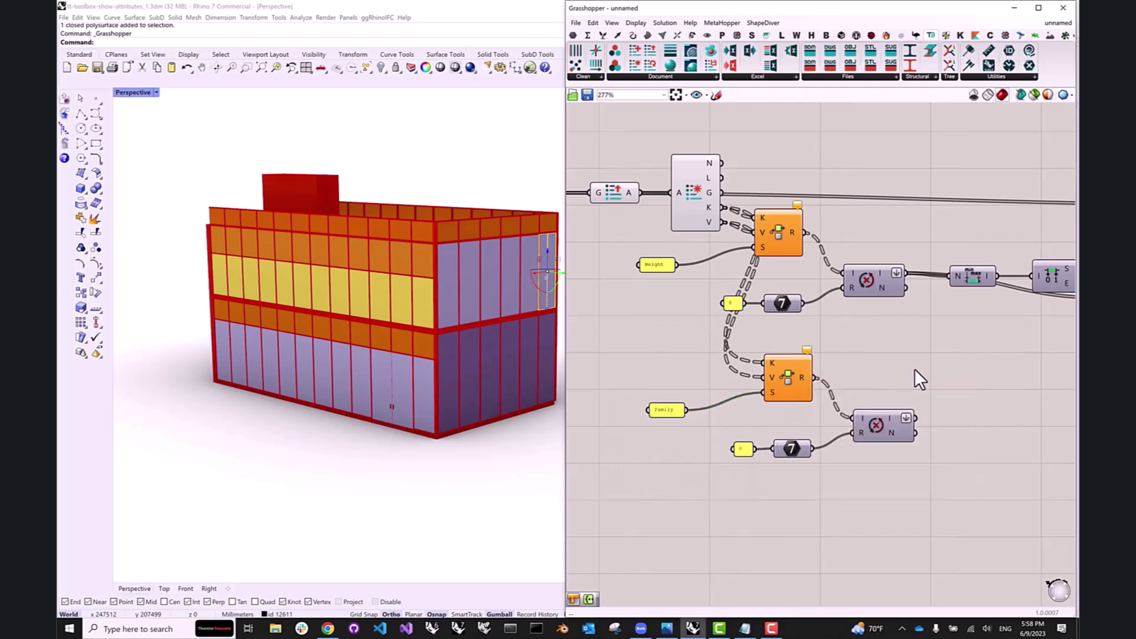
{"action": "type", "text": "panel"}
{"action": "key", "text": "Return"}
{"action": "left_click_drag", "start_coordinate": [815, 377], "coordinate": [854, 372]}
{"action": "left_click_drag", "start_coordinate": [926, 374], "coordinate": [989, 379]}
{"action": "right_click_drag", "start_coordinate": [989, 378], "coordinate": [916, 371]}
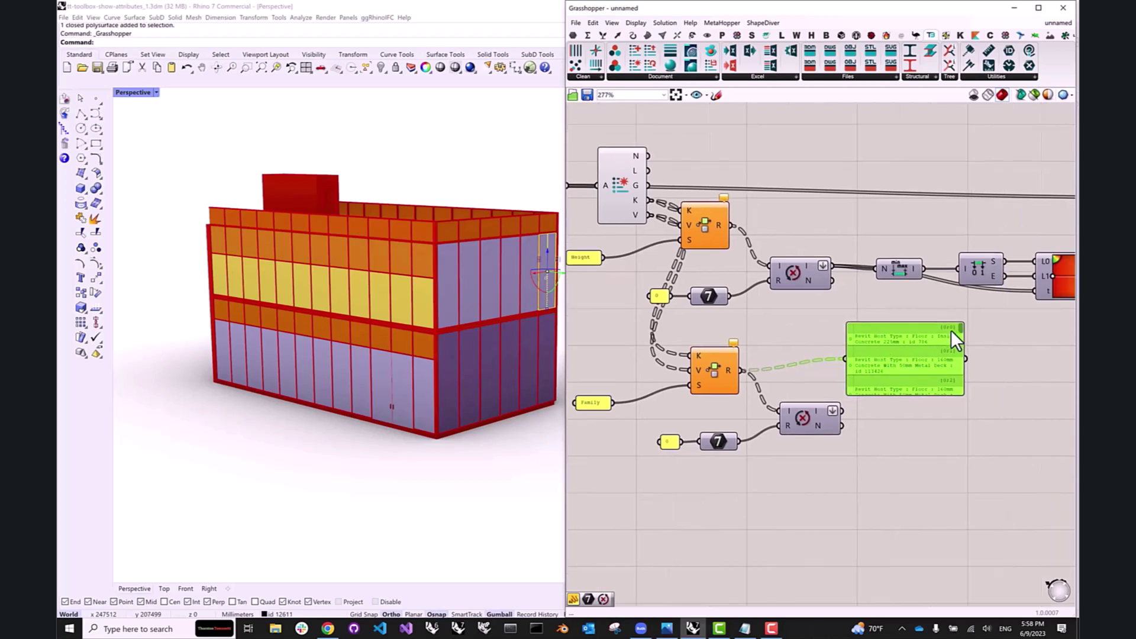
{"action": "left_click_drag", "start_coordinate": [965, 332], "coordinate": [964, 396]}
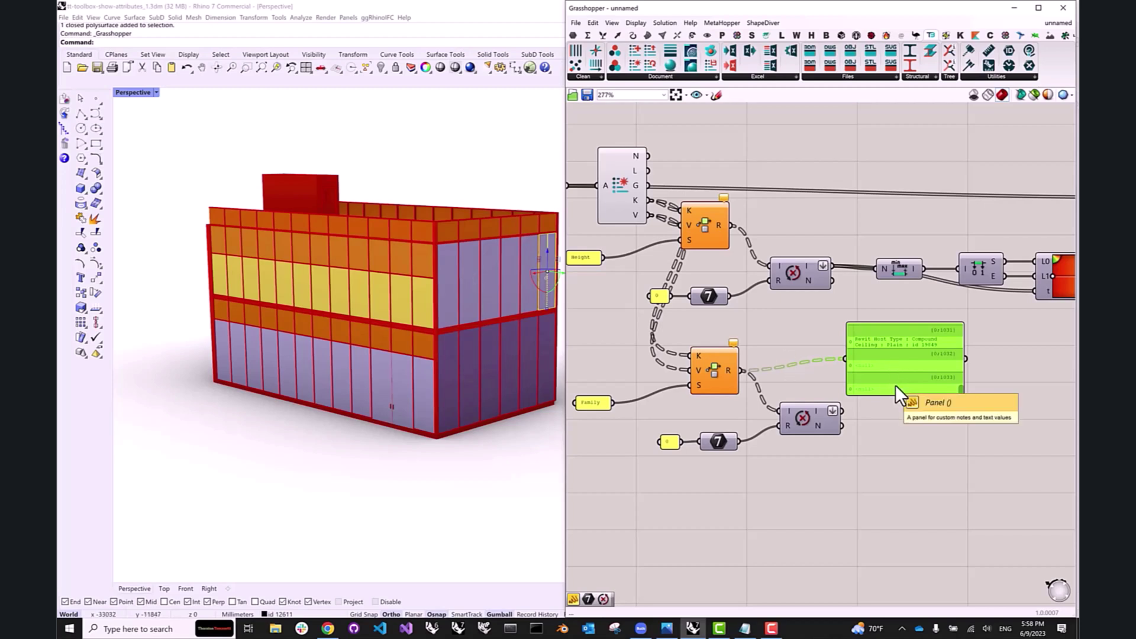
- Replace the copied number conversion with a panel reading Unknown, wired directly to the R input of the lower Replace Nulls
{"action": "left_click", "coordinate": [710, 437]}
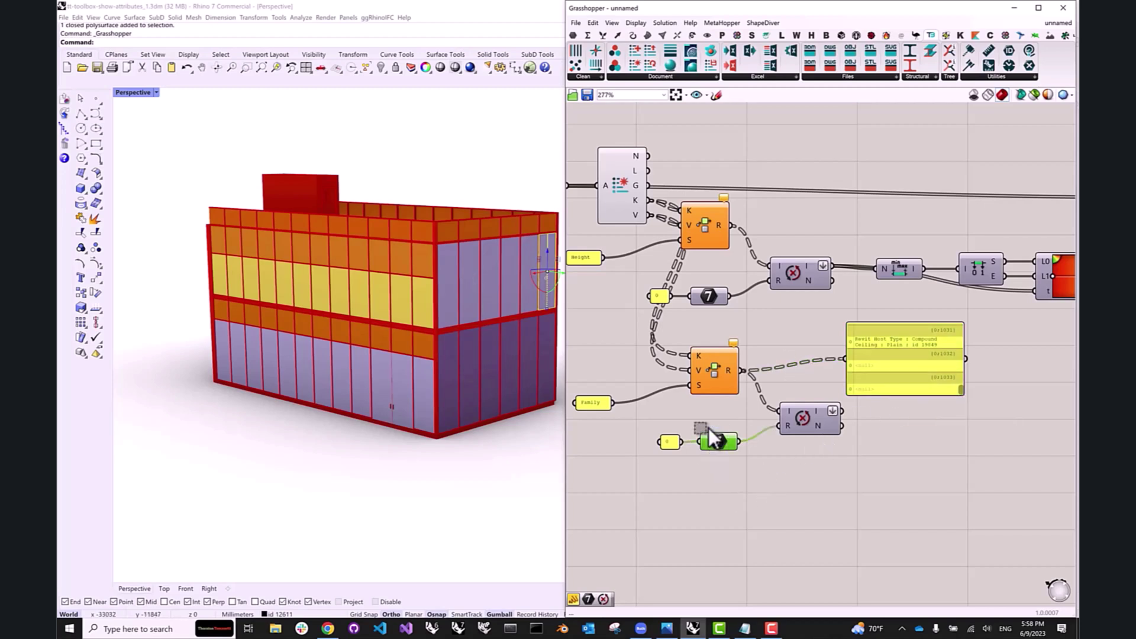
{"action": "key", "text": "Delete"}
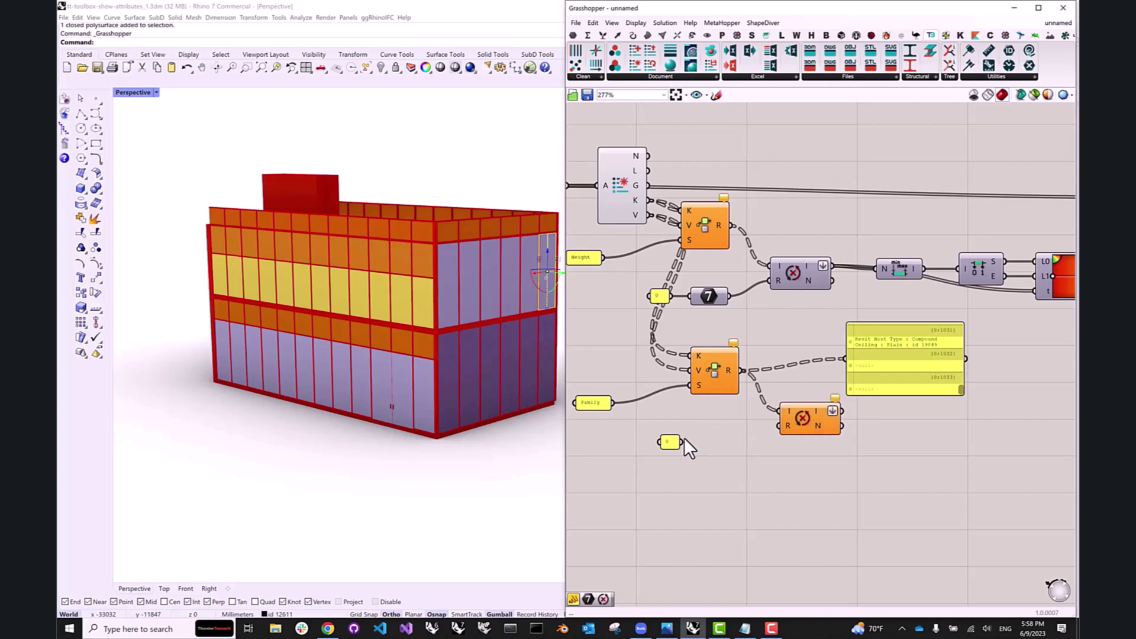
{"action": "double_click", "coordinate": [670, 442]}
{"action": "left_click", "coordinate": [746, 457]}
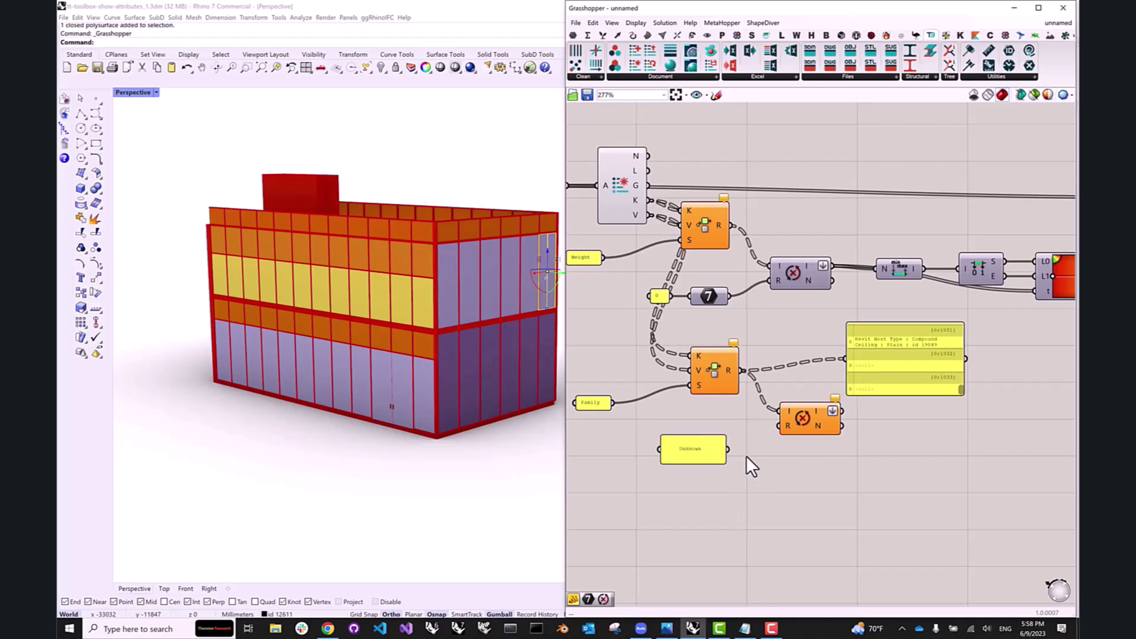
{"action": "left_click_drag", "start_coordinate": [748, 448], "coordinate": [787, 424]}
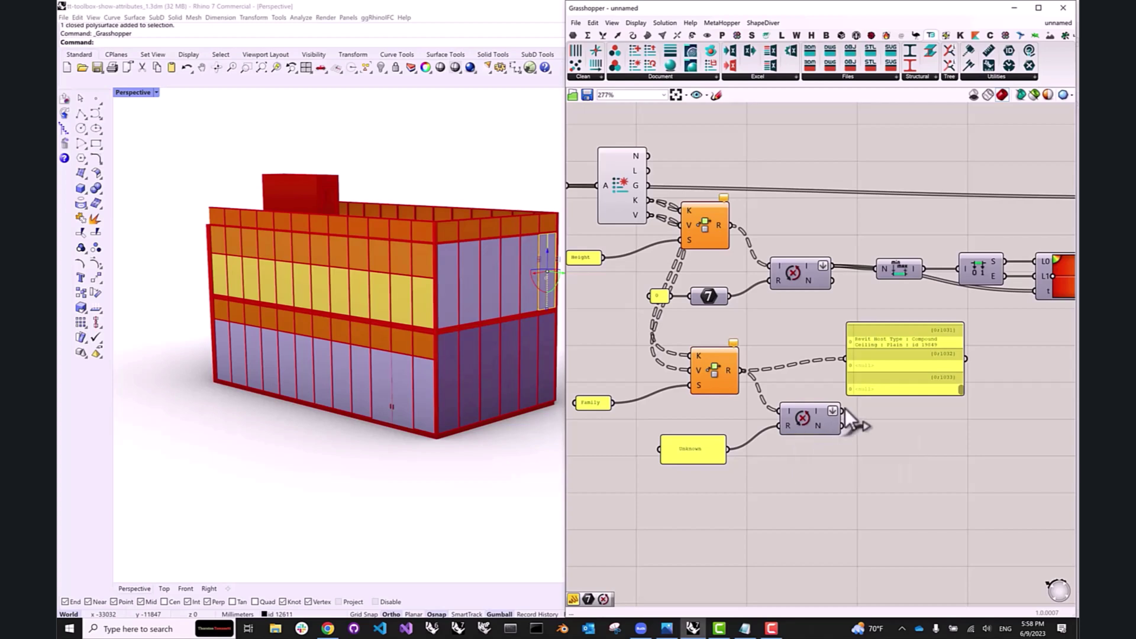
- Connect the I output of the lower Replace Nulls to the Family values panel and shift the panel slightly away from the component
{"action": "left_click_drag", "start_coordinate": [840, 411], "coordinate": [848, 358]}
{"action": "left_click_drag", "start_coordinate": [917, 366], "coordinate": [992, 325]}
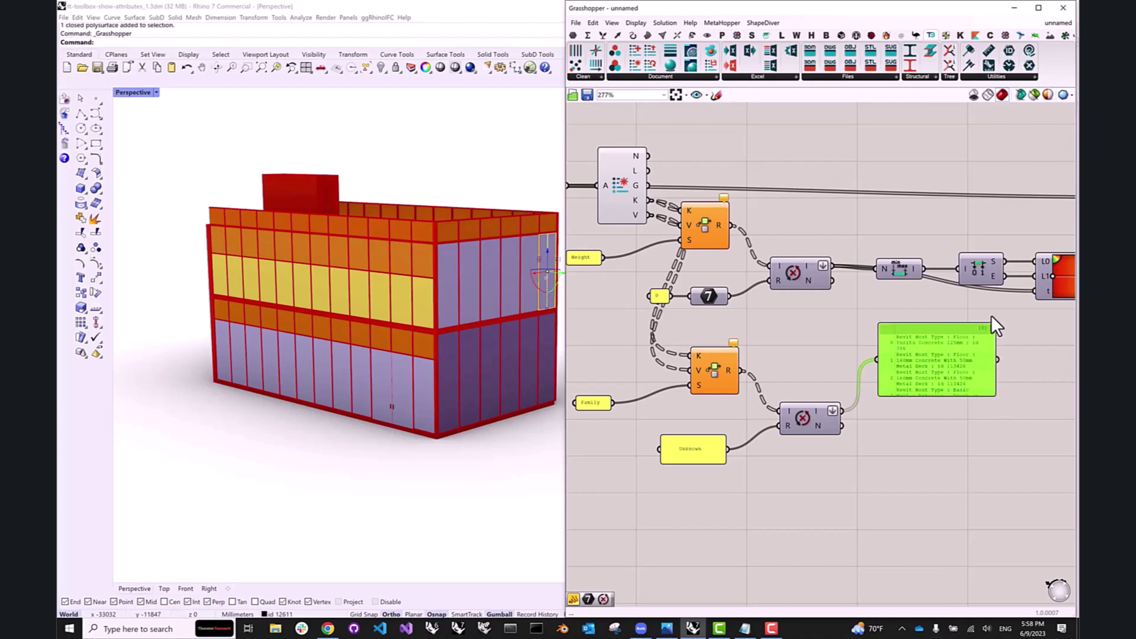
{"action": "scroll", "coordinate": [897, 412], "scroll_direction": "down", "scroll_amount": 2}
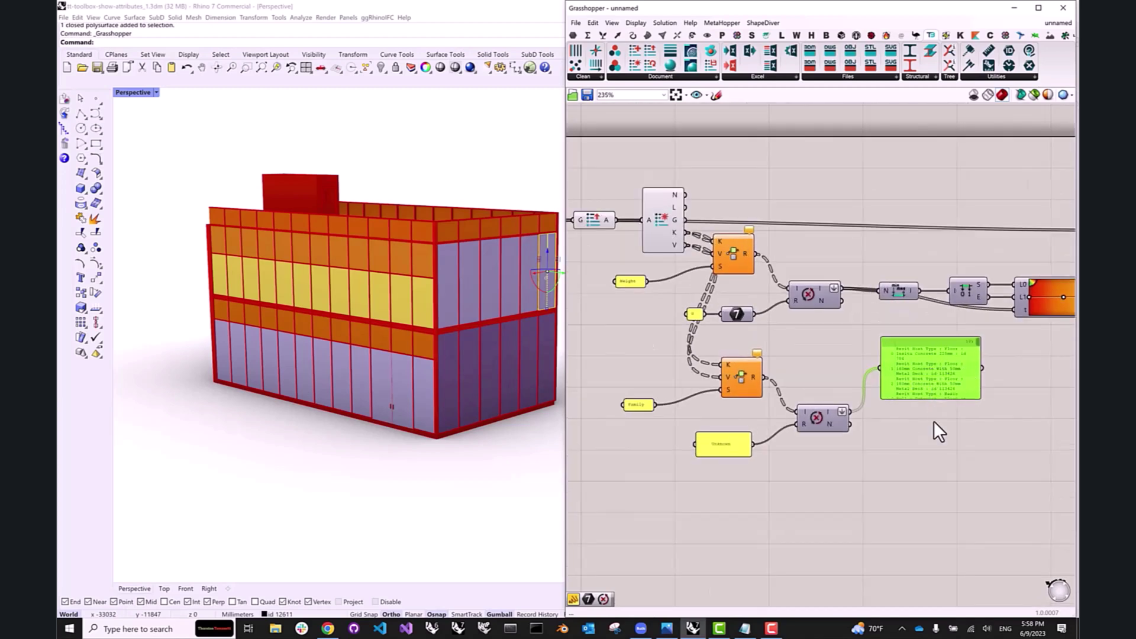
{"action": "right_click_drag", "start_coordinate": [928, 415], "coordinate": [871, 390]}
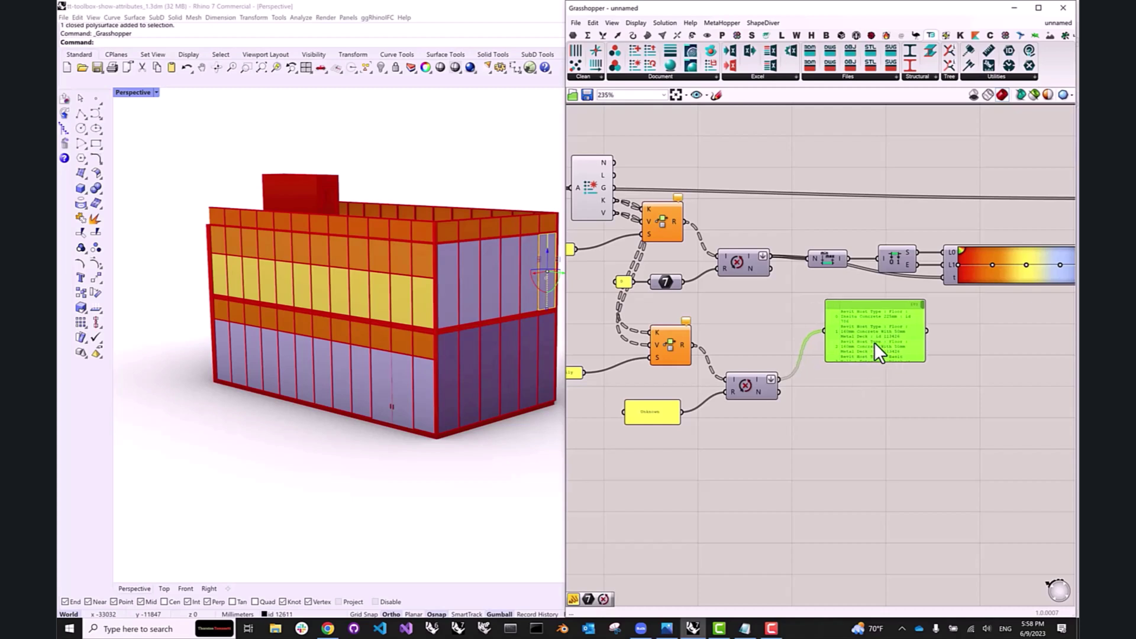
{"action": "left_click", "coordinate": [865, 392]}
- Turn off the Custom Preview component at the end of the height gradient chain
{"action": "scroll", "coordinate": [865, 392], "scroll_direction": "down", "scroll_amount": 2}
{"action": "right_click_drag", "start_coordinate": [922, 379], "coordinate": [880, 390]}
{"action": "left_click", "coordinate": [1026, 266]}
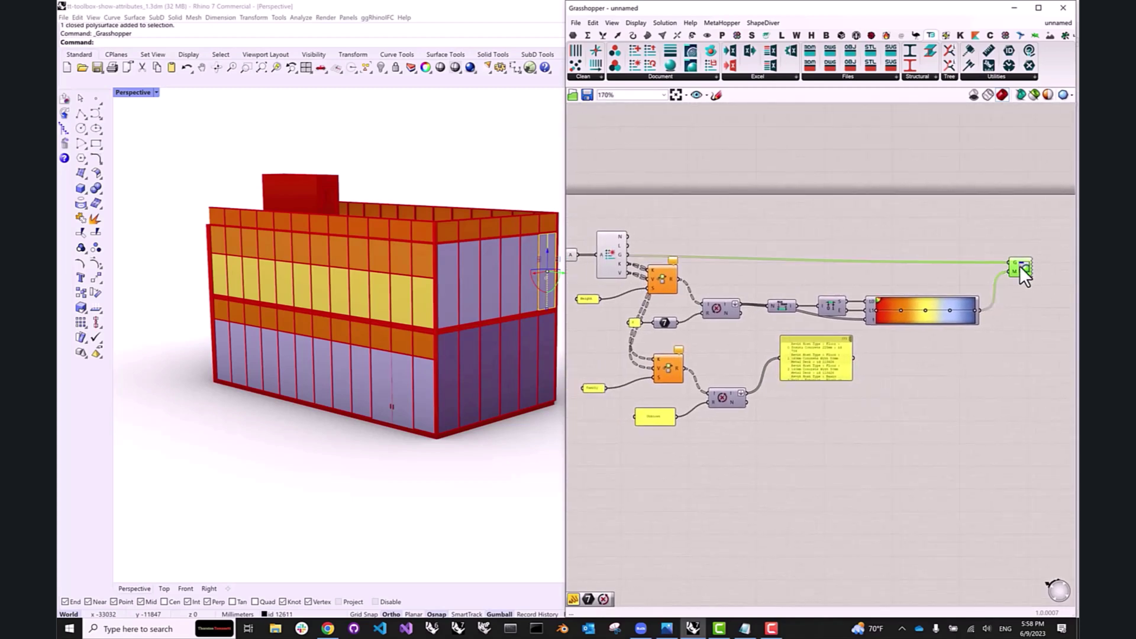
{"action": "right_click", "coordinate": [1020, 265]}
{"action": "left_click", "coordinate": [1016, 304]}
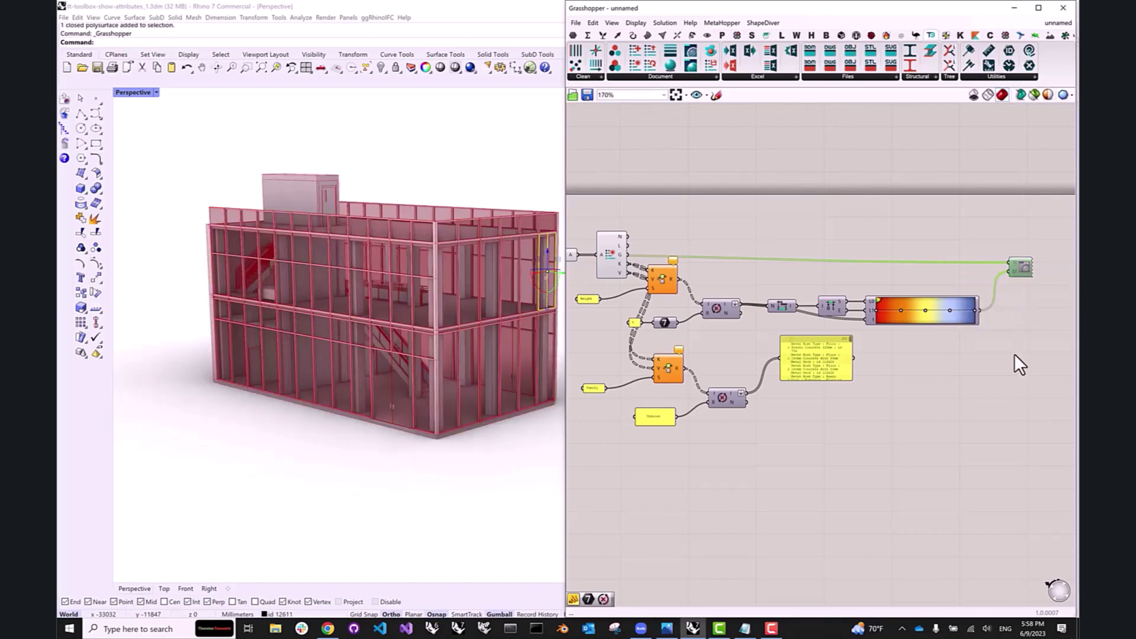
{"action": "left_click", "coordinate": [1014, 353]}
- Select the whole building in the Rhino Perspective view and hide its objects
{"action": "right_click_drag", "start_coordinate": [444, 367], "coordinate": [397, 364]}
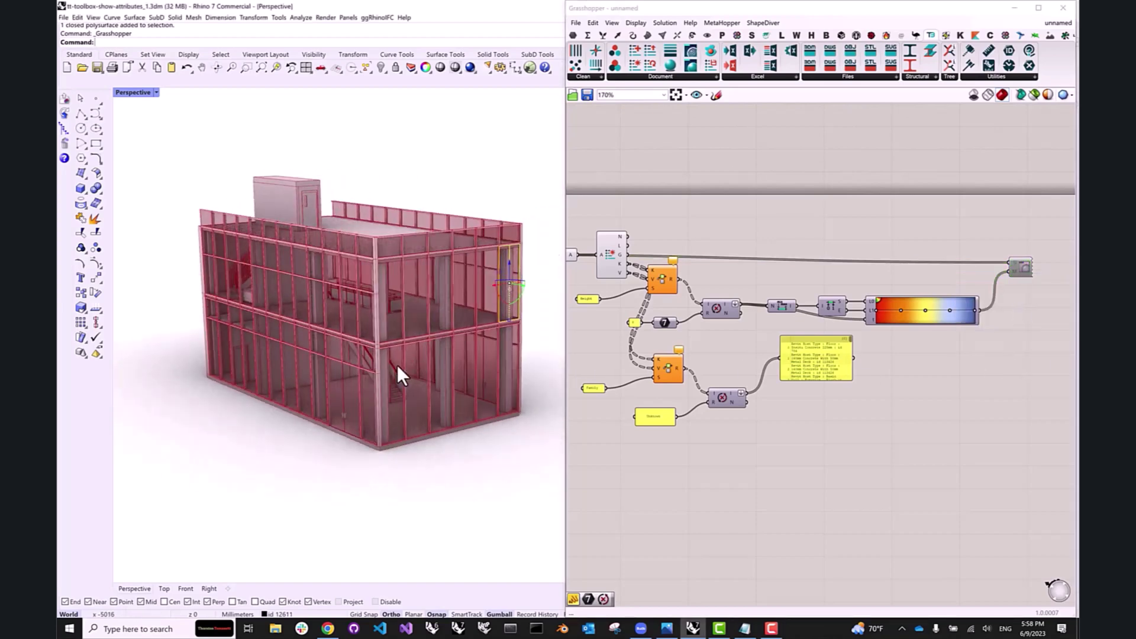
{"action": "scroll", "coordinate": [397, 364], "scroll_direction": "down", "scroll_amount": 2}
{"action": "left_click_drag", "start_coordinate": [519, 176], "coordinate": [181, 445]}
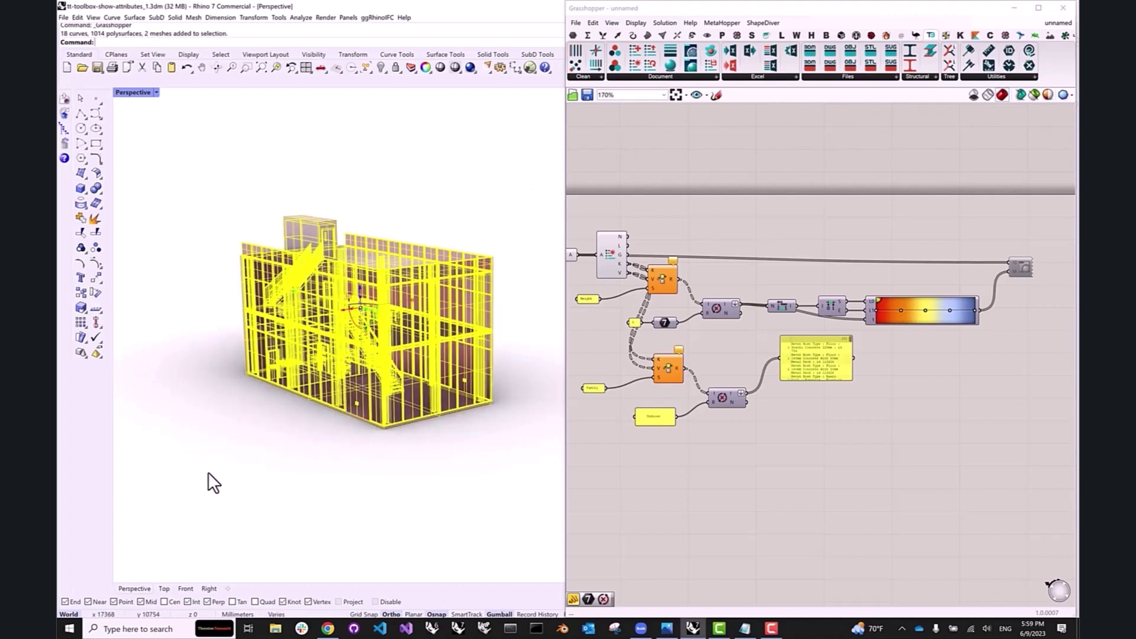
{"action": "key", "text": "ctrl+h"}
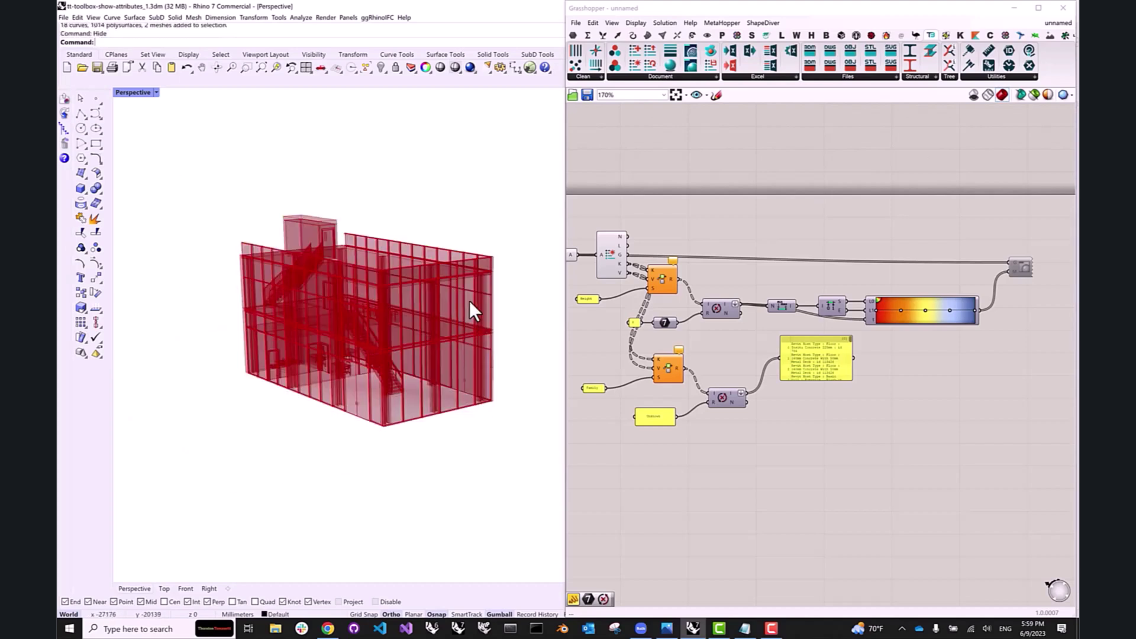
- Add a Create Set component below the Family values panel, next to the lower Replace Nulls
{"action": "scroll", "coordinate": [479, 332], "scroll_direction": "up", "scroll_amount": 3}
{"action": "scroll", "coordinate": [486, 354], "scroll_direction": "down", "scroll_amount": 3}
{"action": "scroll", "coordinate": [800, 393], "scroll_direction": "up", "scroll_amount": 2}
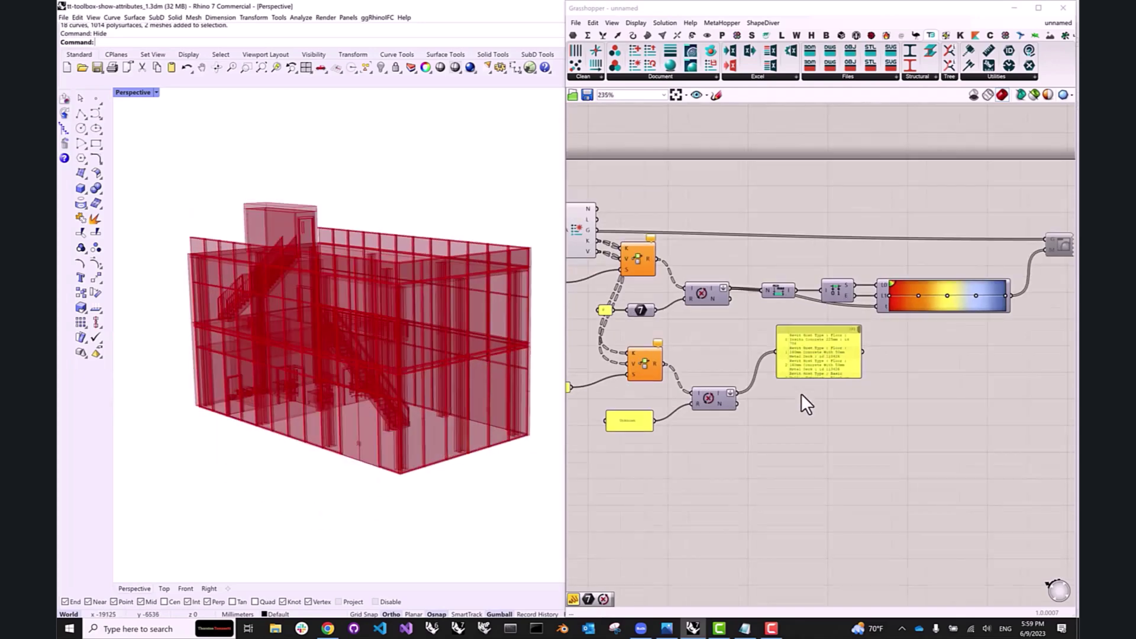
{"action": "double_click", "coordinate": [798, 432]}
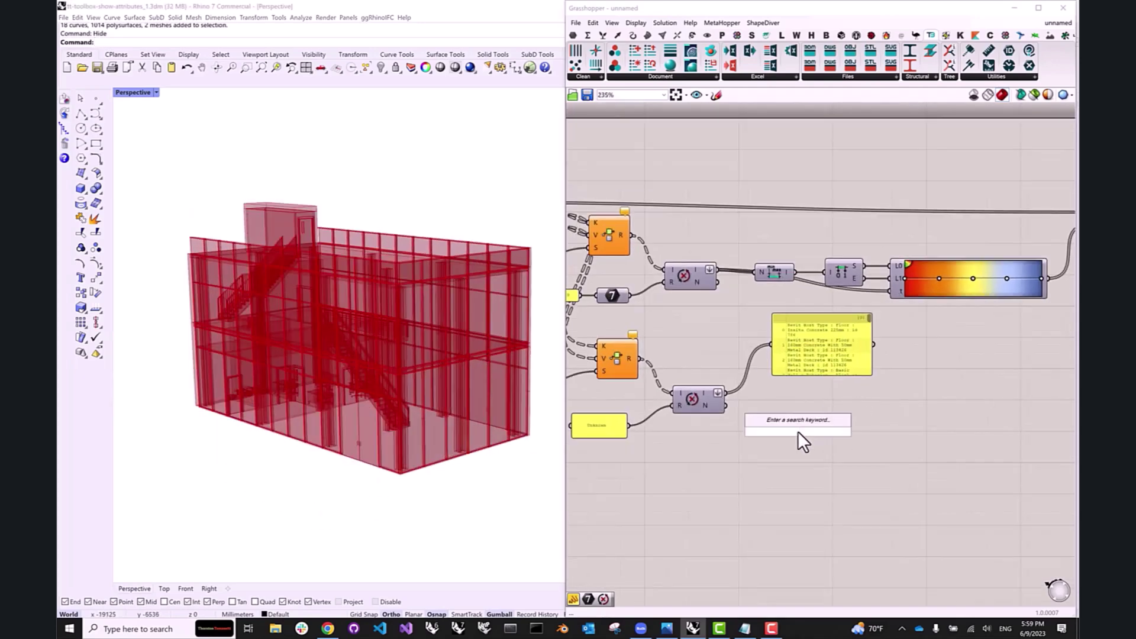
{"action": "type", "text": "create"}
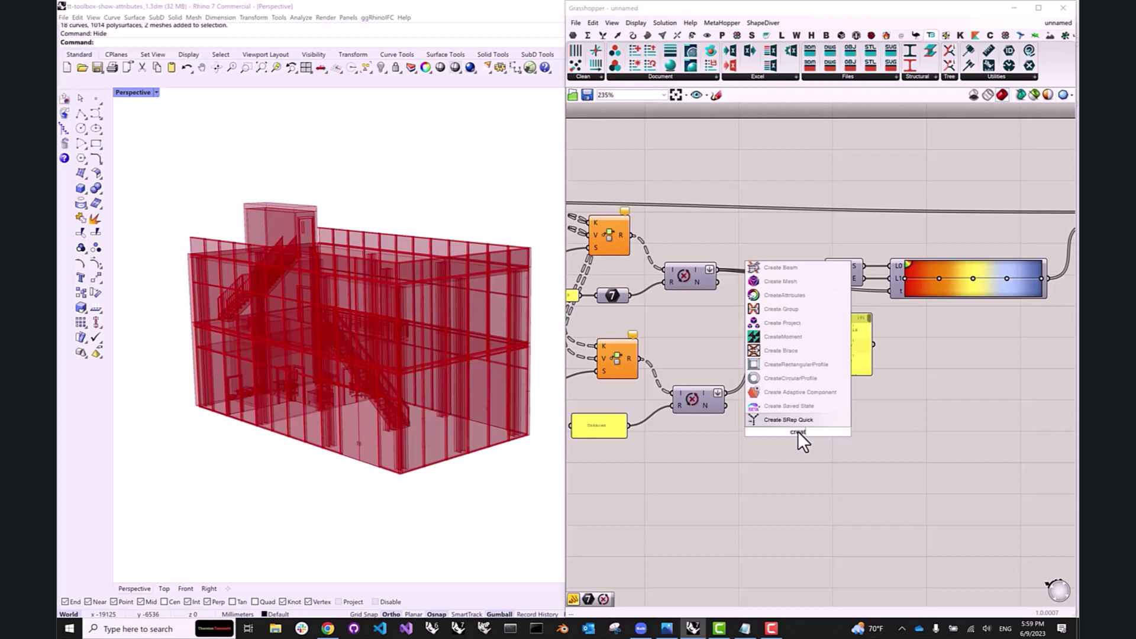
{"action": "type", "text": " set"}
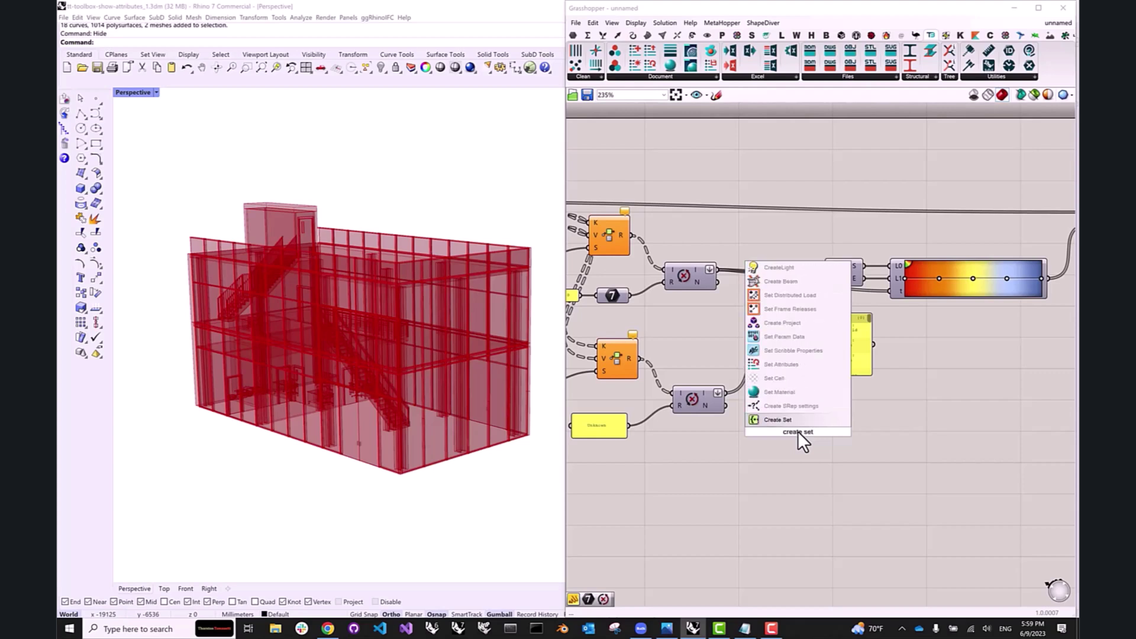
{"action": "left_click", "coordinate": [812, 420]}
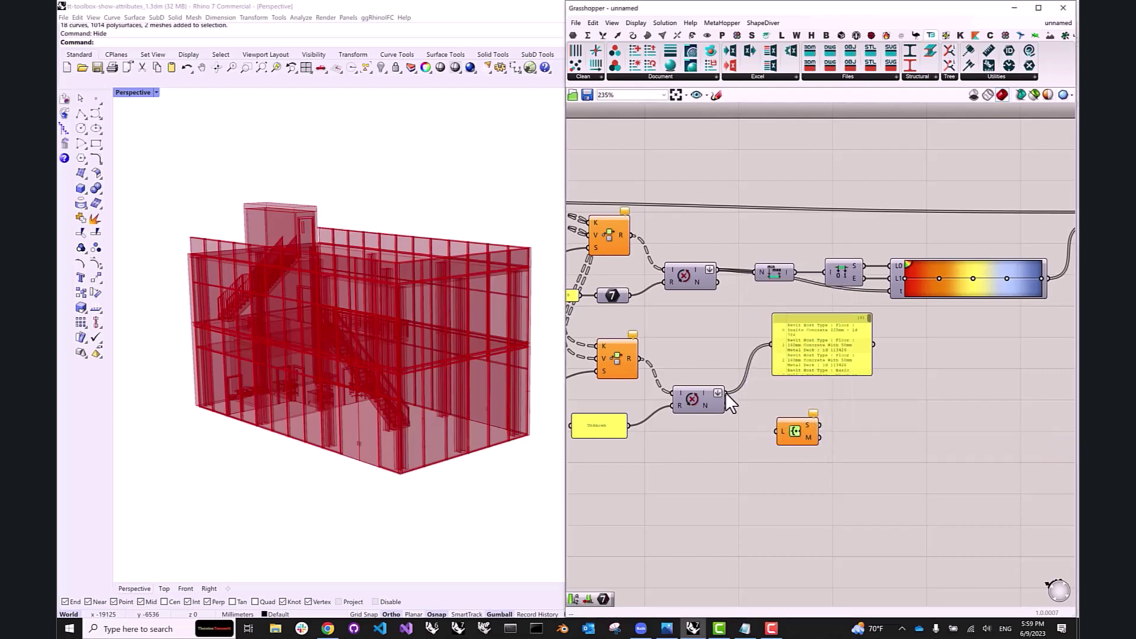
- Connect the I output of the lower Replace Nulls to the Create Set's L input and inspect its S and M outputs
{"action": "left_click_drag", "start_coordinate": [727, 392], "coordinate": [816, 425]}
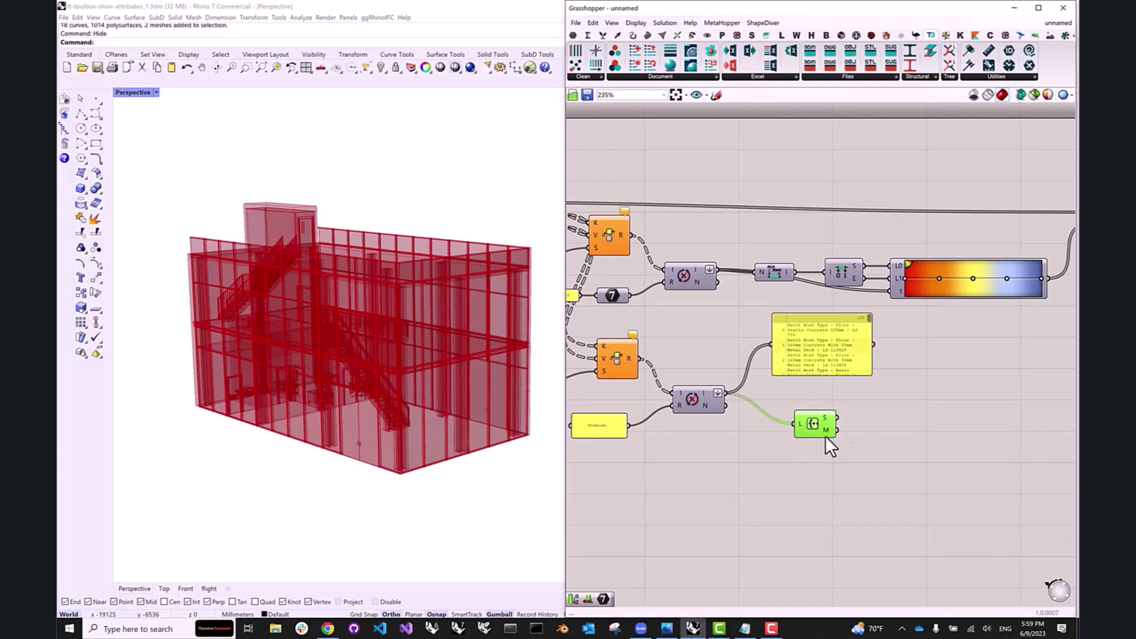
{"action": "mouse_move", "coordinate": [826, 419]}
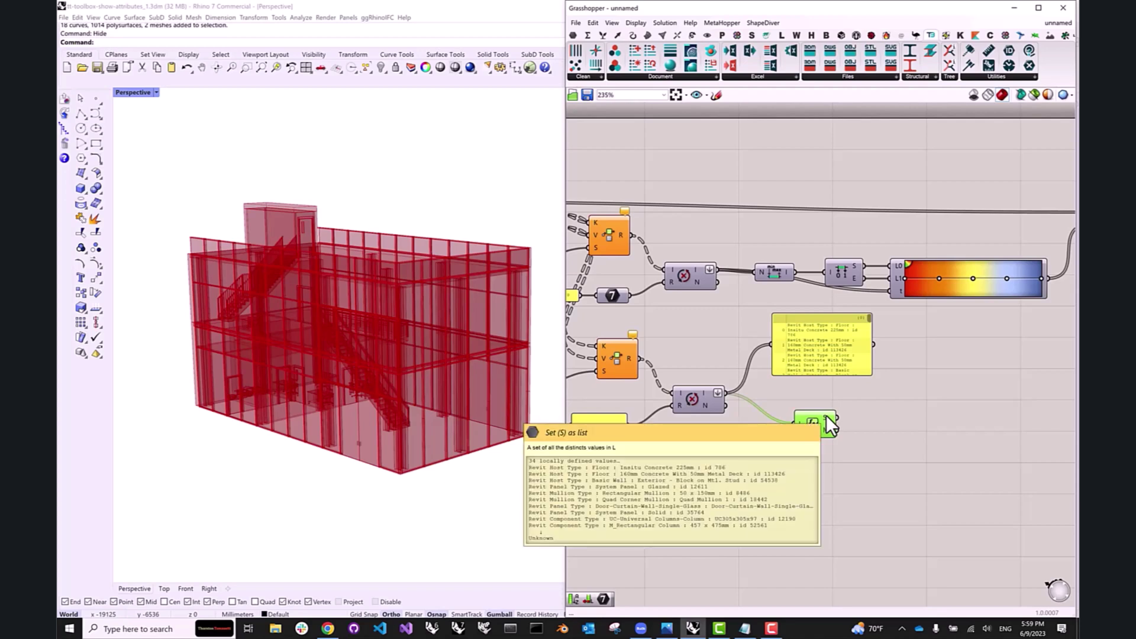
{"action": "left_click", "coordinate": [797, 445]}
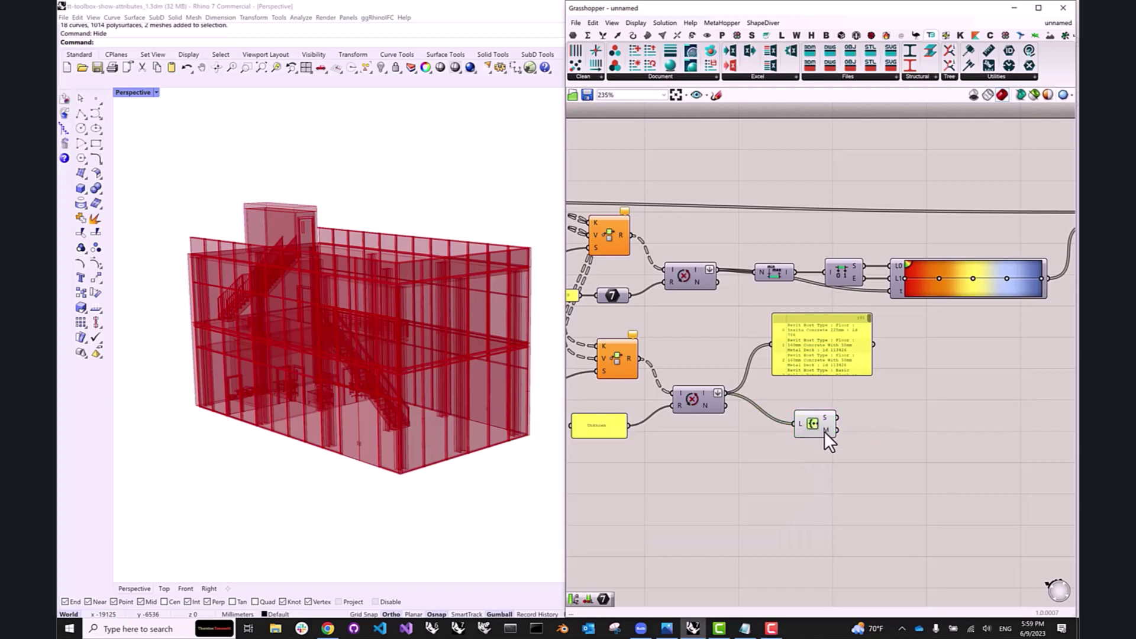
{"action": "mouse_move", "coordinate": [829, 431]}
- Duplicate the Bounds, Deconstruct Domain and Gradient components beside Create Set, and feed its M output into the copied Bounds and the gradient's t input
{"action": "right_click_drag", "start_coordinate": [846, 431], "coordinate": [805, 426]}
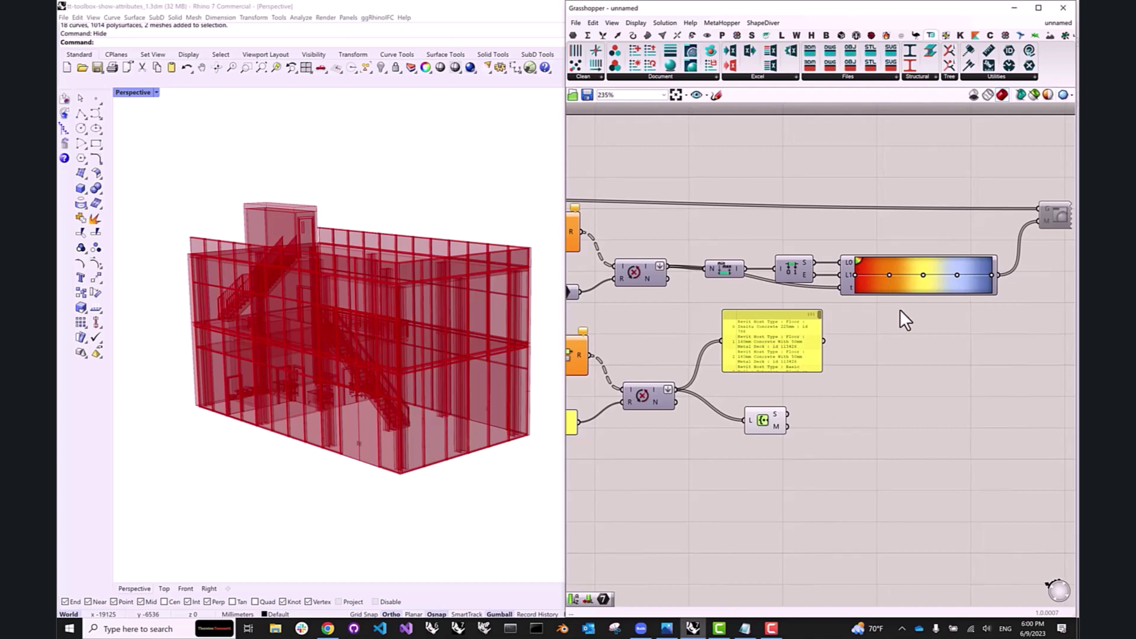
{"action": "right_click_drag", "start_coordinate": [900, 320], "coordinate": [864, 324]}
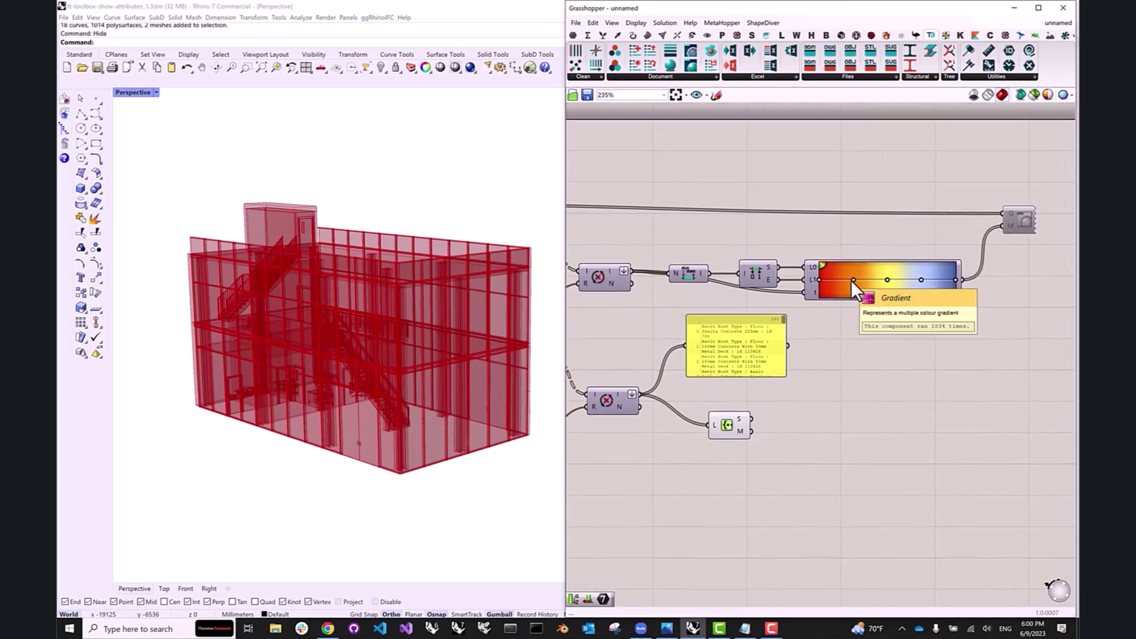
{"action": "left_click_drag", "start_coordinate": [923, 236], "coordinate": [804, 431]}
{"action": "left_click", "coordinate": [749, 440]}
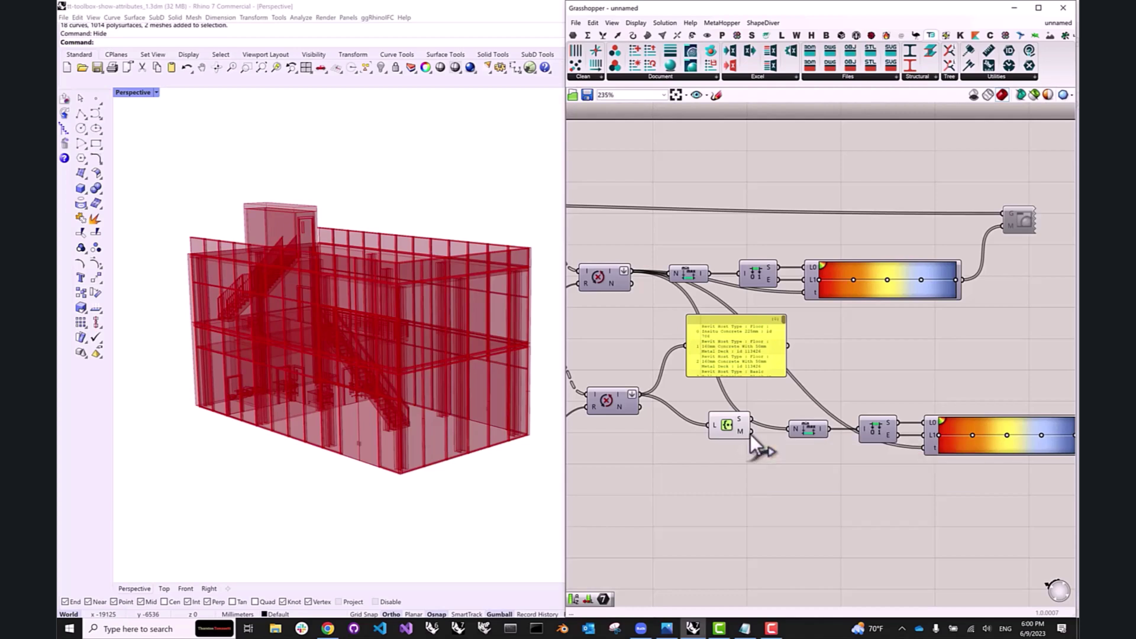
{"action": "left_click_drag", "start_coordinate": [787, 427], "coordinate": [786, 427]}
{"action": "left_click_drag", "start_coordinate": [750, 432], "coordinate": [936, 449]}
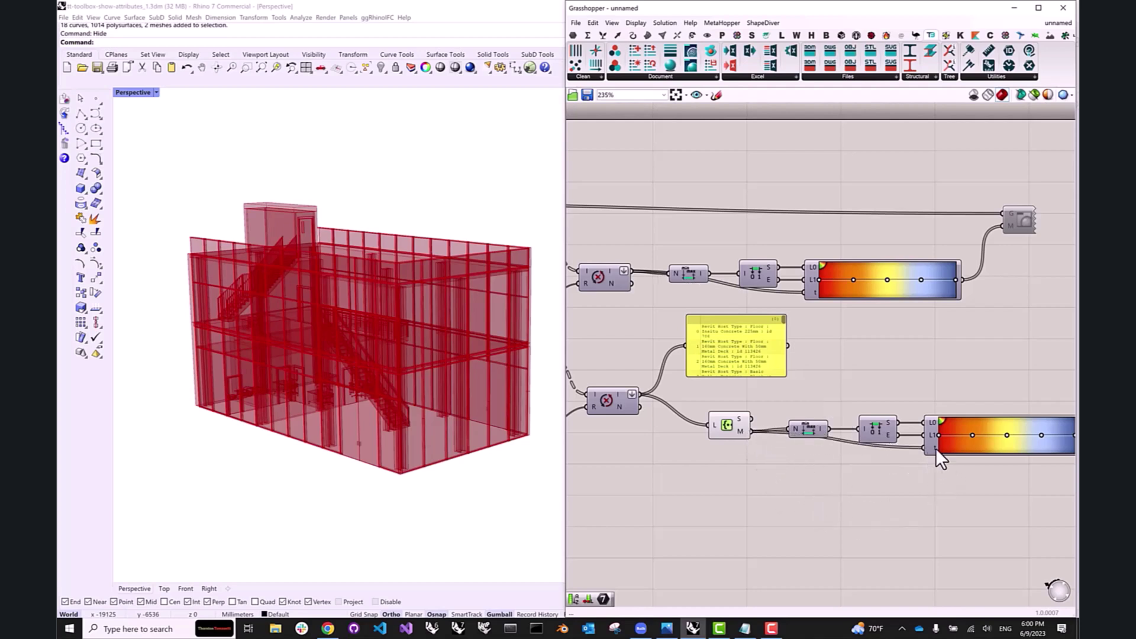
- Apply the multicolour rainbow preset to the copied gradient in the Family branch
{"action": "right_click_drag", "start_coordinate": [997, 496], "coordinate": [889, 449]}
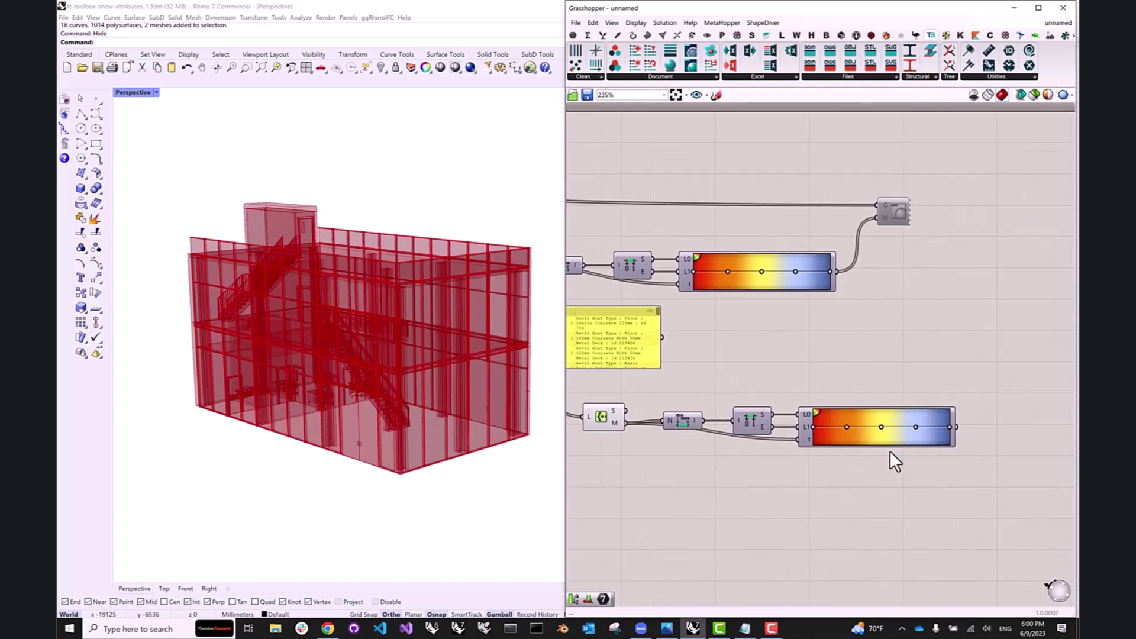
{"action": "right_click", "coordinate": [894, 437]}
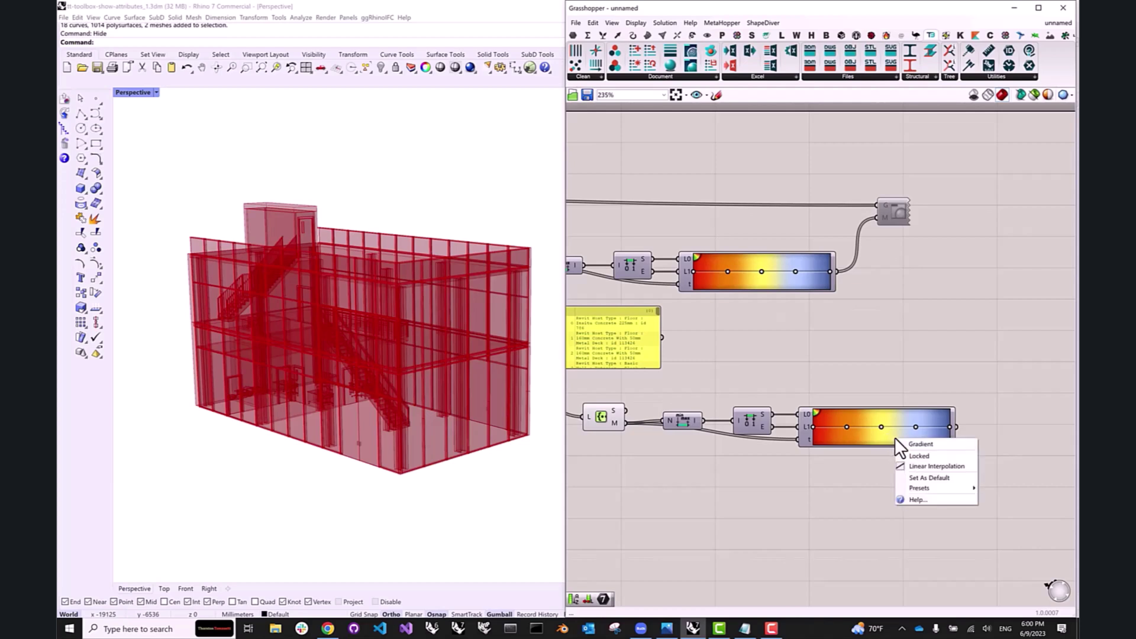
{"action": "mouse_move", "coordinate": [921, 486]}
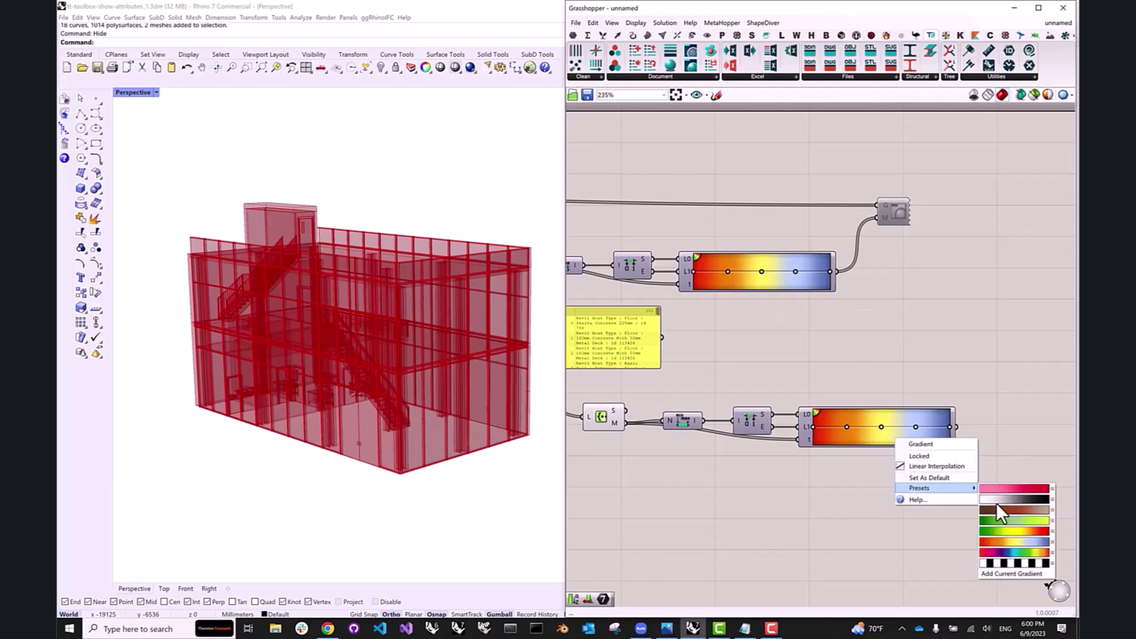
{"action": "left_click", "coordinate": [1015, 553]}
- Add a Custom Preview after the rainbow gradient and connect the gradient's colours and the attribute component's geometry output to it
{"action": "scroll", "coordinate": [971, 369], "scroll_direction": "down", "scroll_amount": 3}
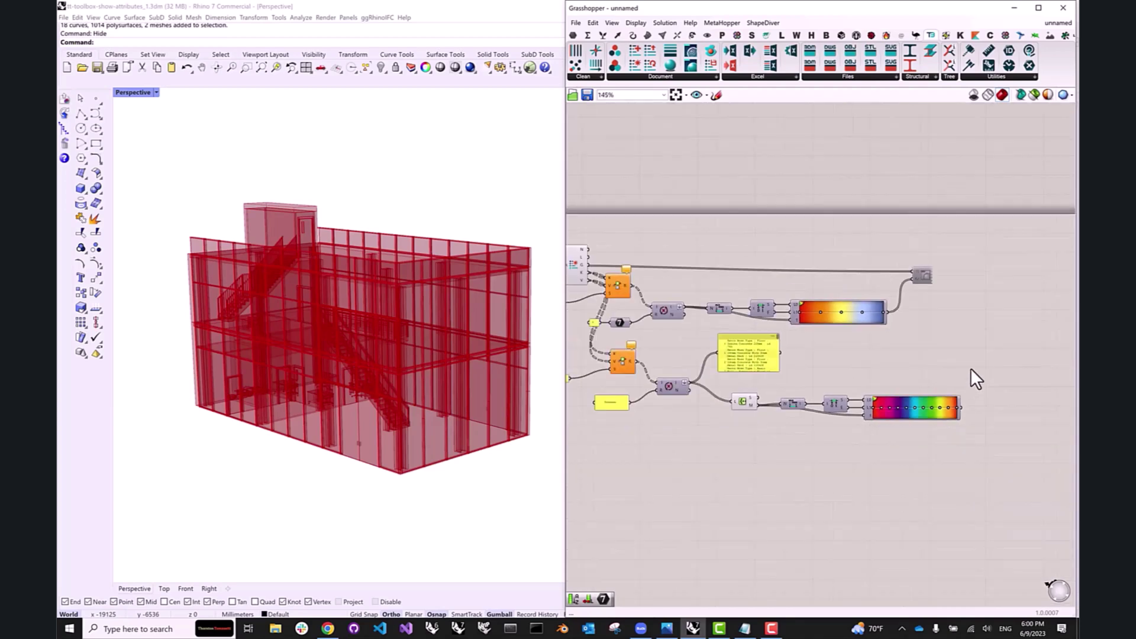
{"action": "double_click", "coordinate": [933, 332]}
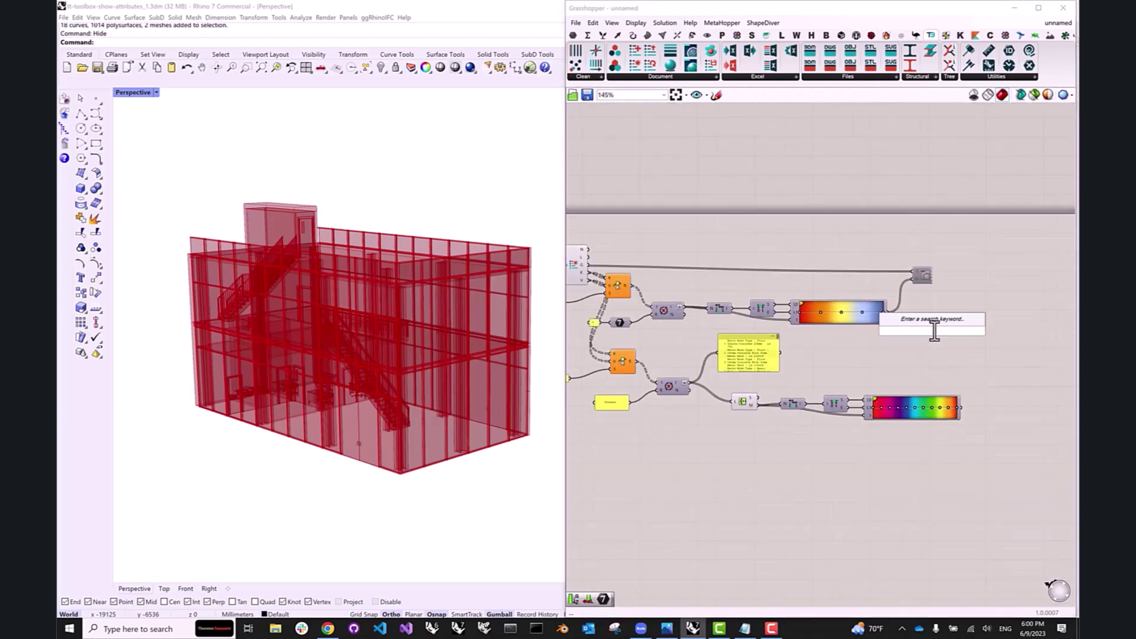
{"action": "type", "text": "cust"}
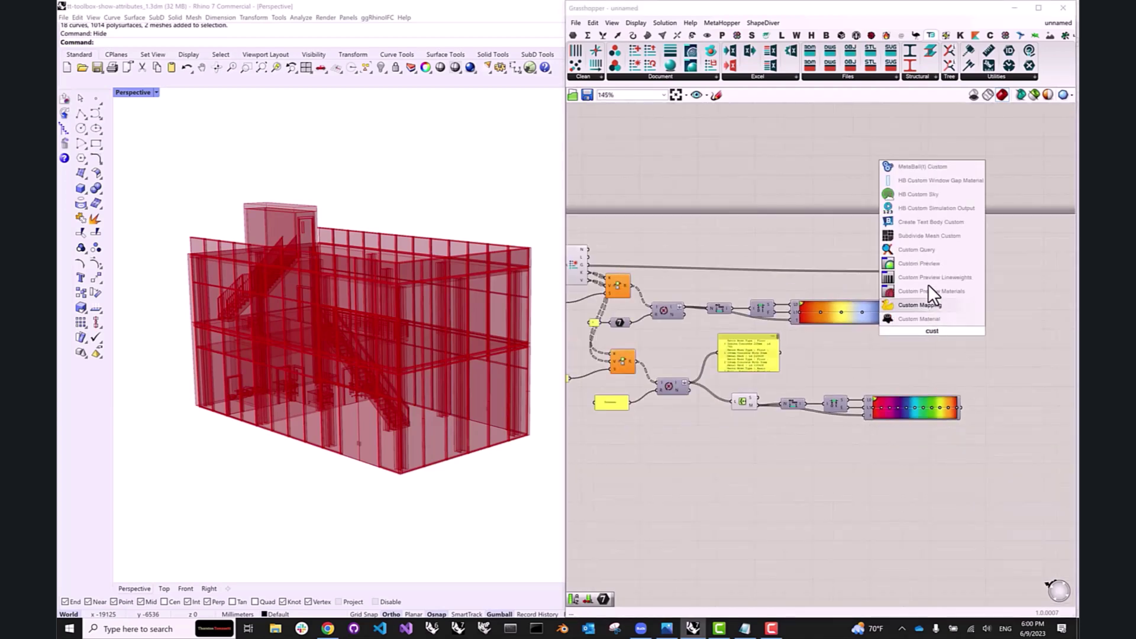
{"action": "left_click", "coordinate": [932, 304]}
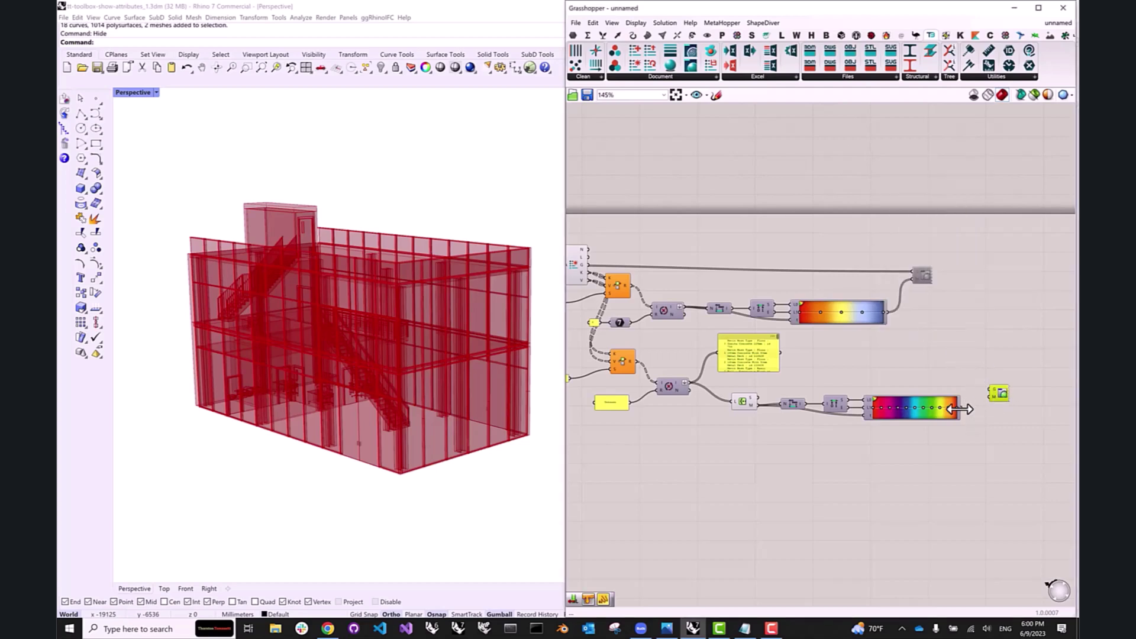
{"action": "scroll", "coordinate": [946, 360], "scroll_direction": "down", "scroll_amount": 3}
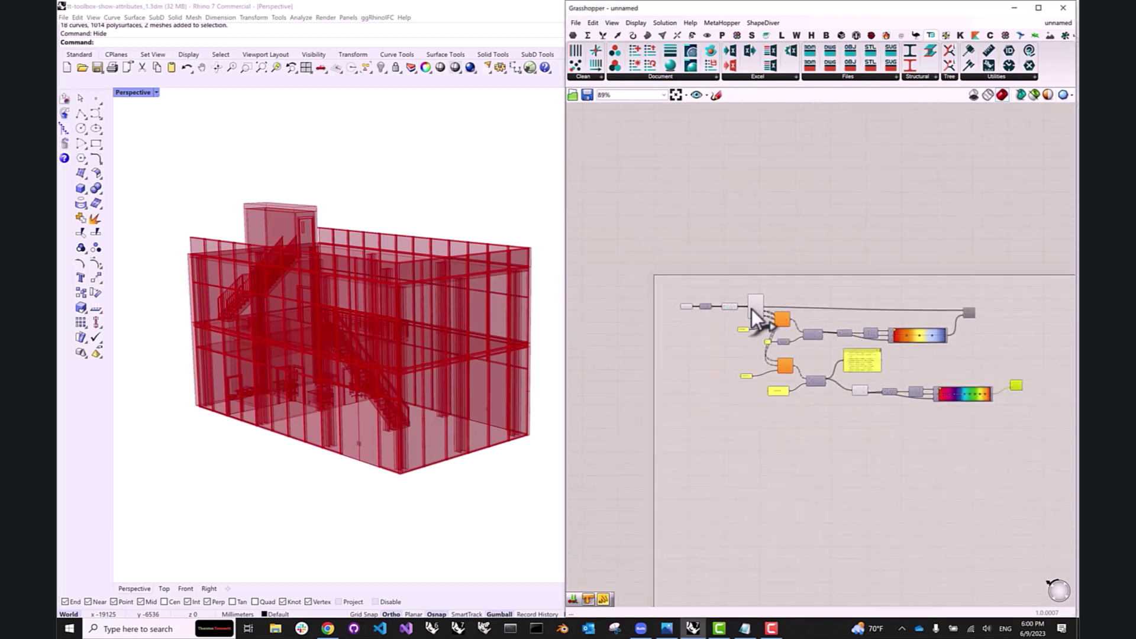
{"action": "scroll", "coordinate": [669, 298], "scroll_direction": "up", "scroll_amount": 3}
{"action": "left_click_drag", "start_coordinate": [658, 304], "coordinate": [983, 432]}
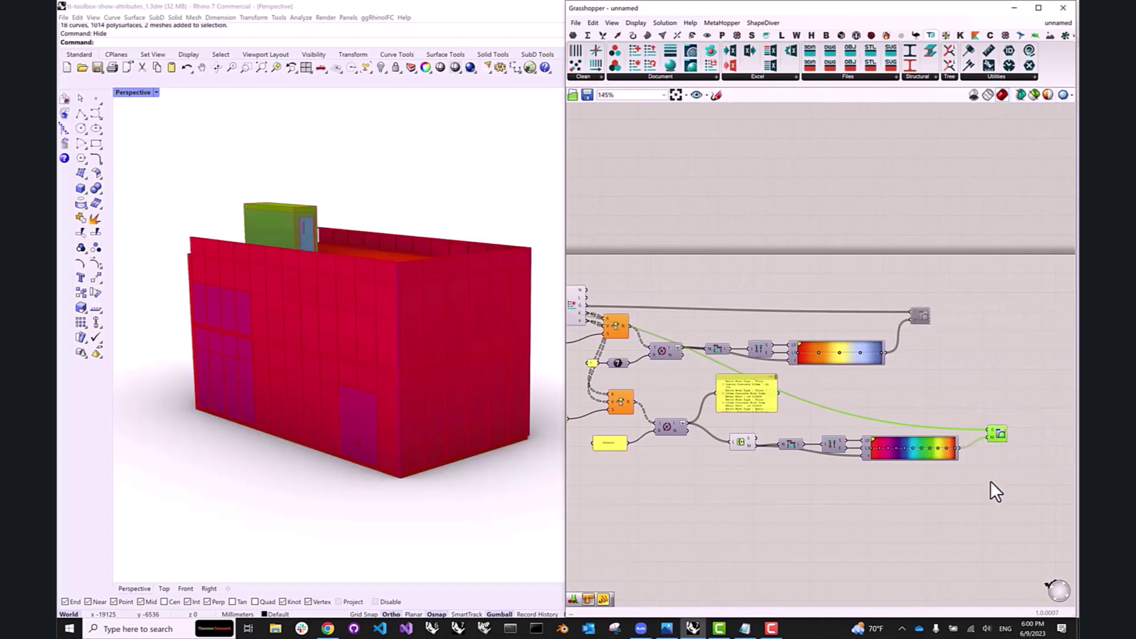
- Show the hidden building objects in Rhino again
{"action": "mouse_move", "coordinate": [385, 370]}
{"action": "right_mouse_down"}
{"action": "mouse_move", "coordinate": [406, 381]}
{"action": "mouse_move", "coordinate": [285, 371]}
{"action": "mouse_move", "coordinate": [292, 352]}
{"action": "mouse_move", "coordinate": [322, 347]}
{"action": "mouse_move", "coordinate": [396, 373]}
{"action": "mouse_move", "coordinate": [417, 368]}
{"action": "mouse_move", "coordinate": [388, 371]}
{"action": "right_mouse_up"}
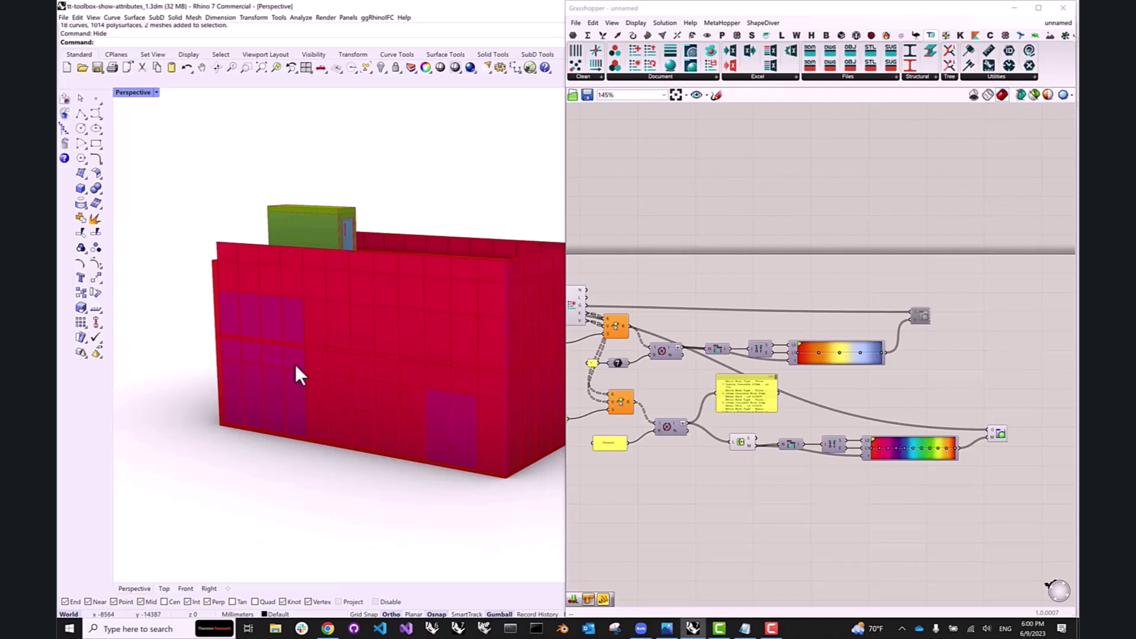
{"action": "scroll", "coordinate": [295, 364], "scroll_direction": "up", "scroll_amount": 2}
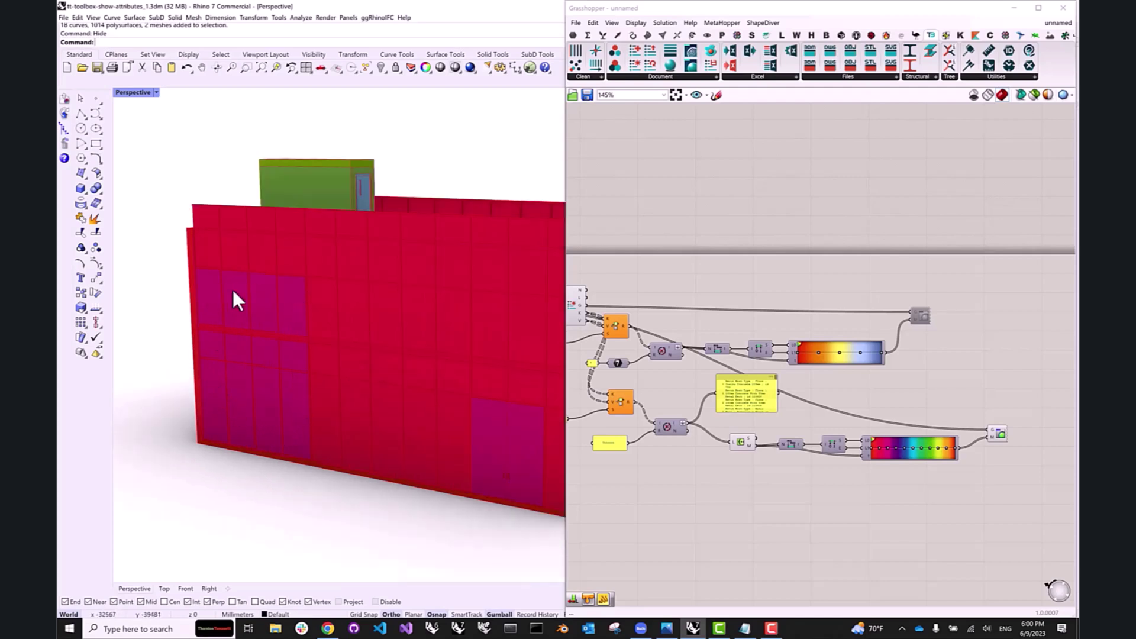
{"action": "scroll", "coordinate": [223, 319], "scroll_direction": "down", "scroll_amount": 2}
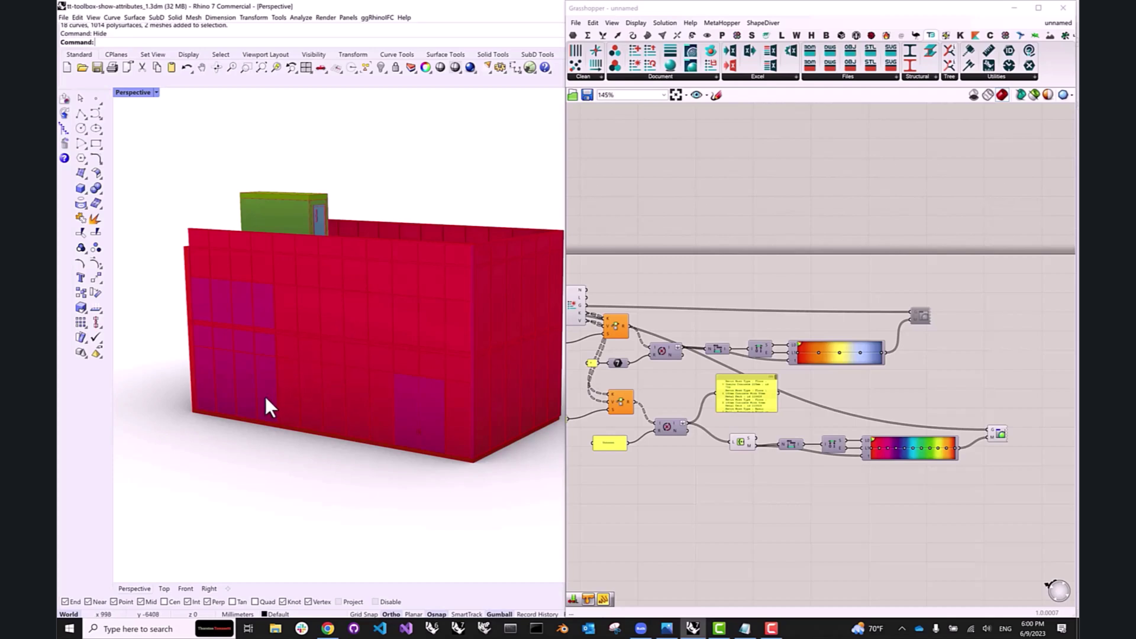
{"action": "type", "text": "show"}
{"action": "key", "text": "Return"}
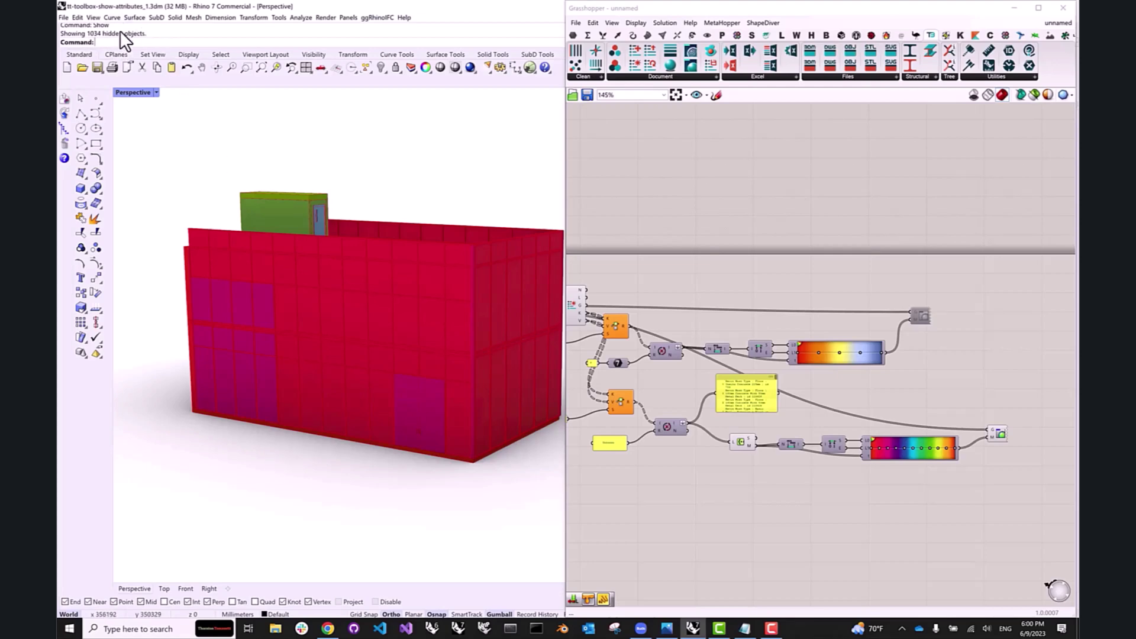
- Minimize Grasshopper, select a purple facade panel at ground level, and filter its attribute user text by "fami" to read the full Family value
{"action": "left_click", "coordinate": [1015, 7]}
{"action": "left_click", "coordinate": [267, 387]}
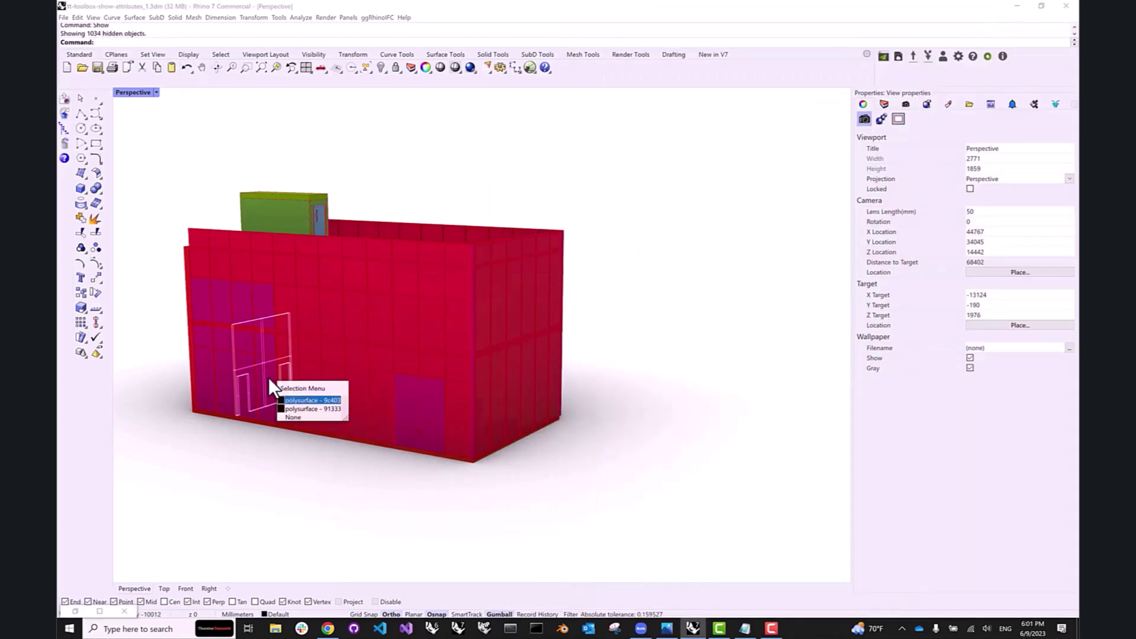
{"action": "key", "text": "Escape"}
{"action": "left_click", "coordinate": [265, 414]}
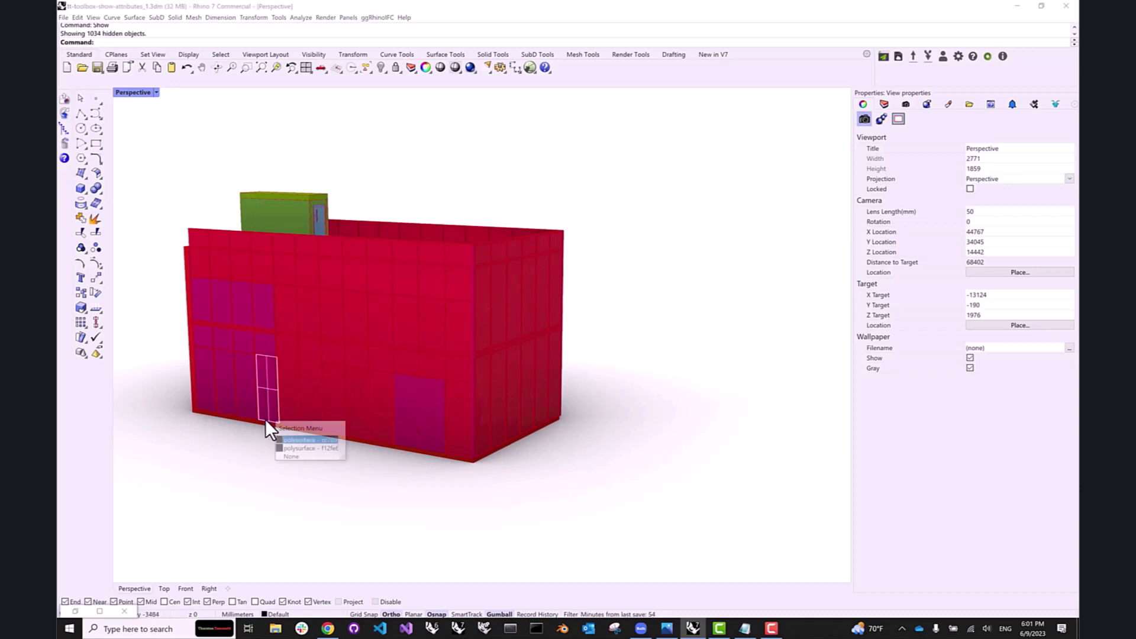
{"action": "left_click", "coordinate": [281, 441]}
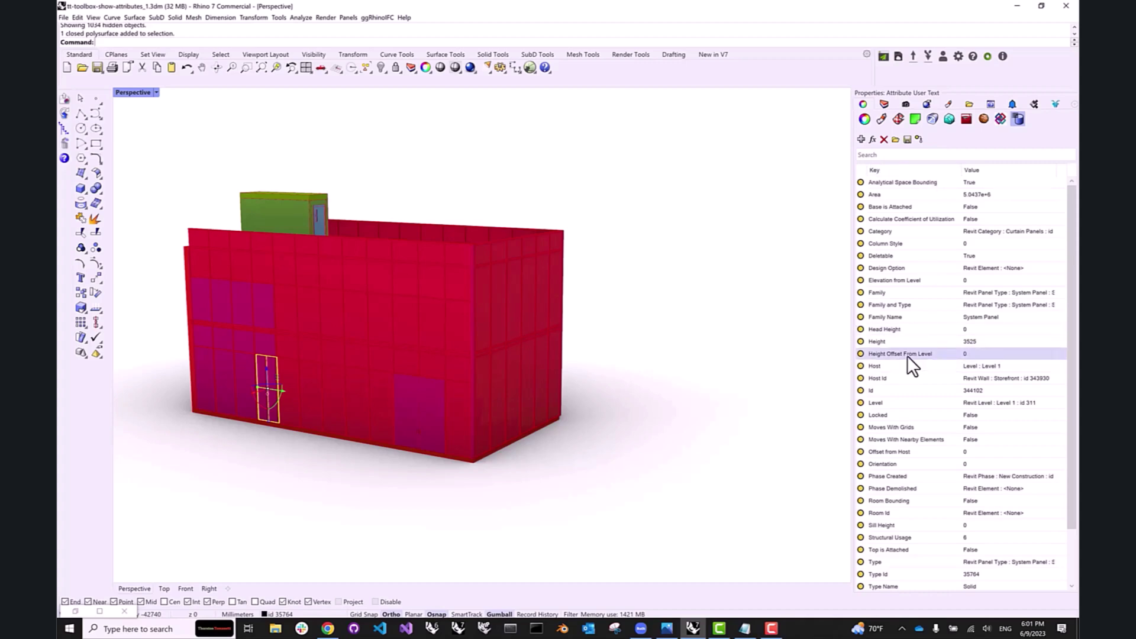
{"action": "left_click", "coordinate": [943, 155]}
{"action": "type", "text": "fami"}
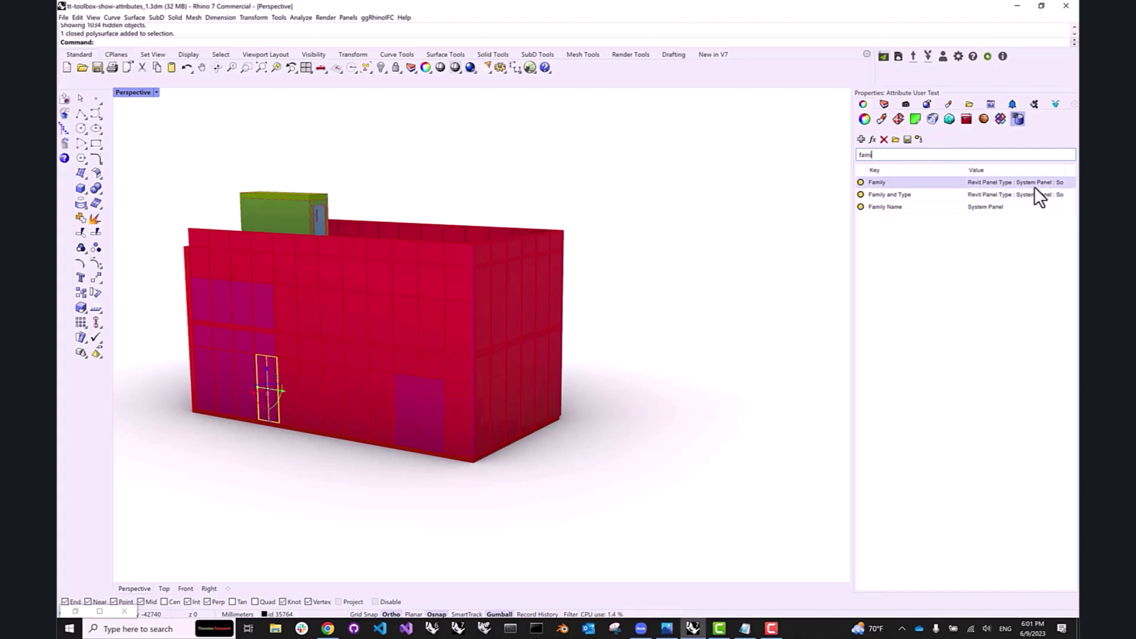
{"action": "left_click_drag", "start_coordinate": [966, 170], "coordinate": [933, 169]}
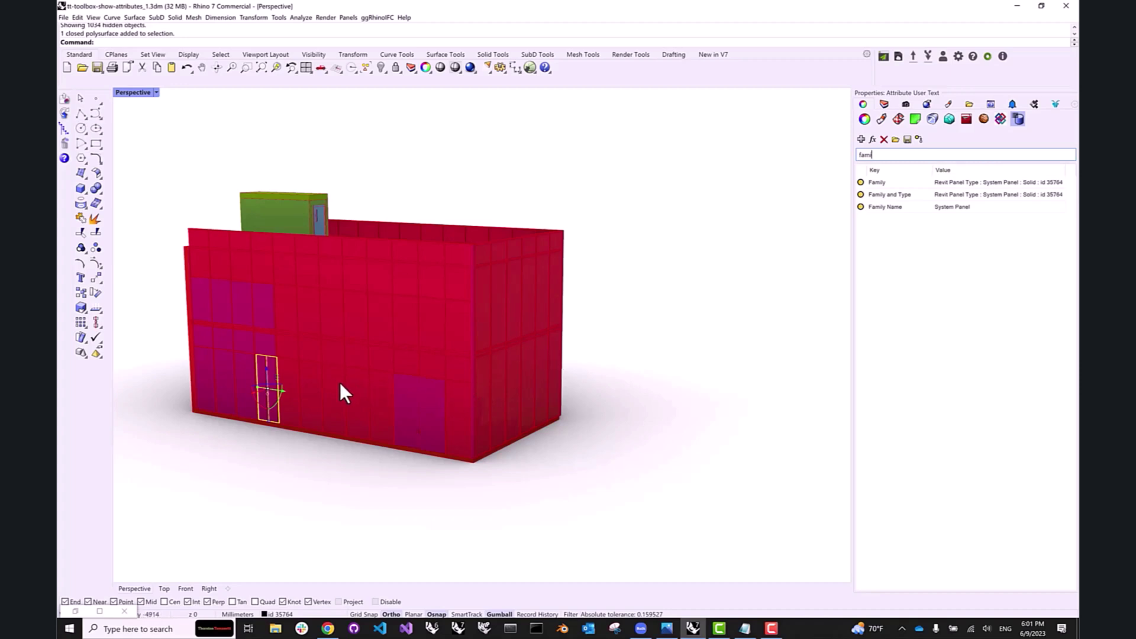
- Select a red facade panel near the purple ones, check its Family value for comparison, and clear the selection
{"action": "left_click", "coordinate": [312, 419]}
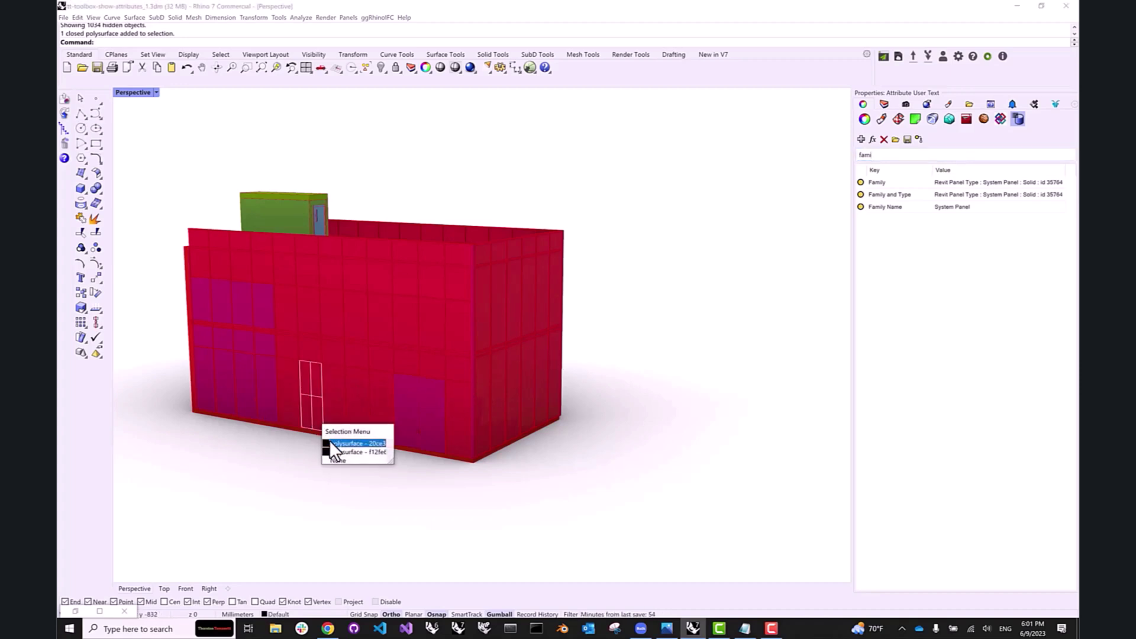
{"action": "left_click", "coordinate": [330, 442]}
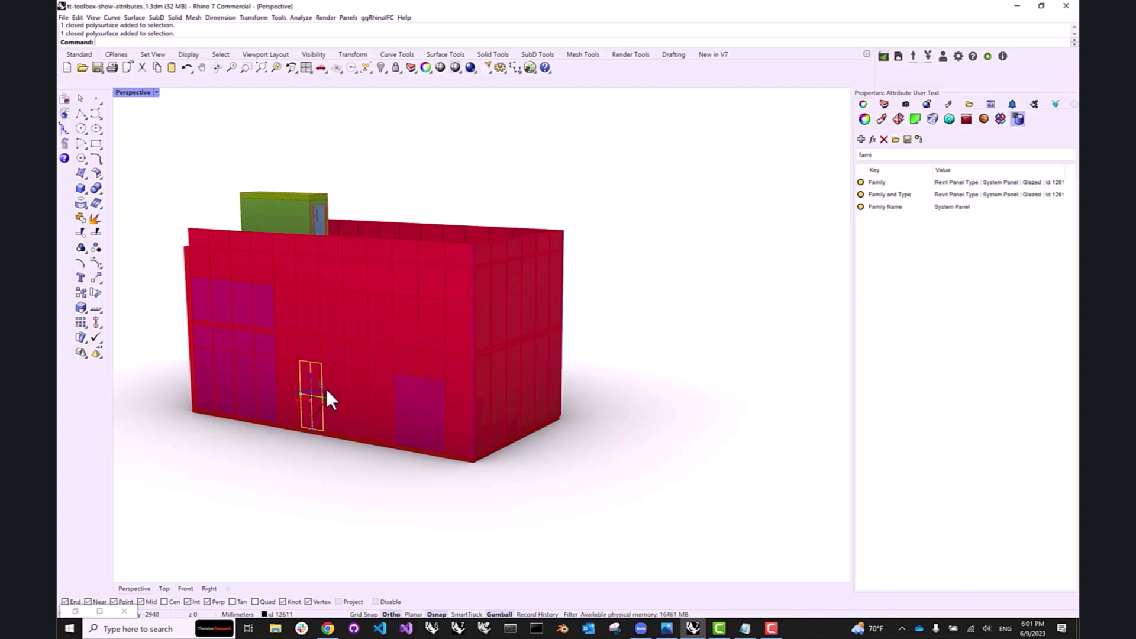
{"action": "left_click", "coordinate": [618, 420]}
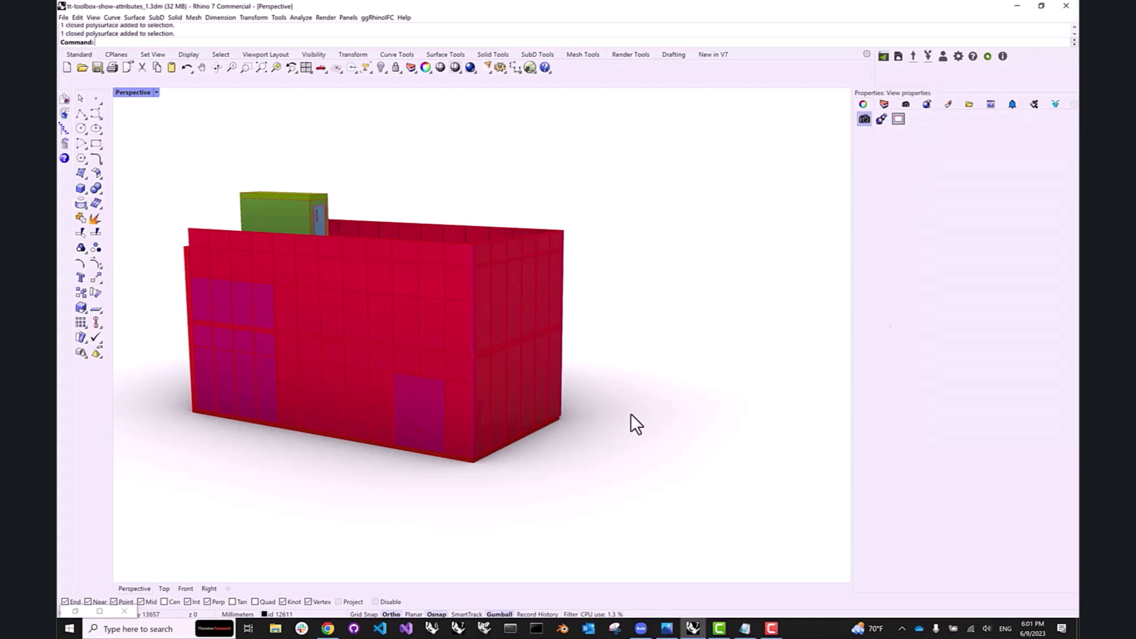
{"action": "right_click_drag", "start_coordinate": [630, 413], "coordinate": [377, 381]}
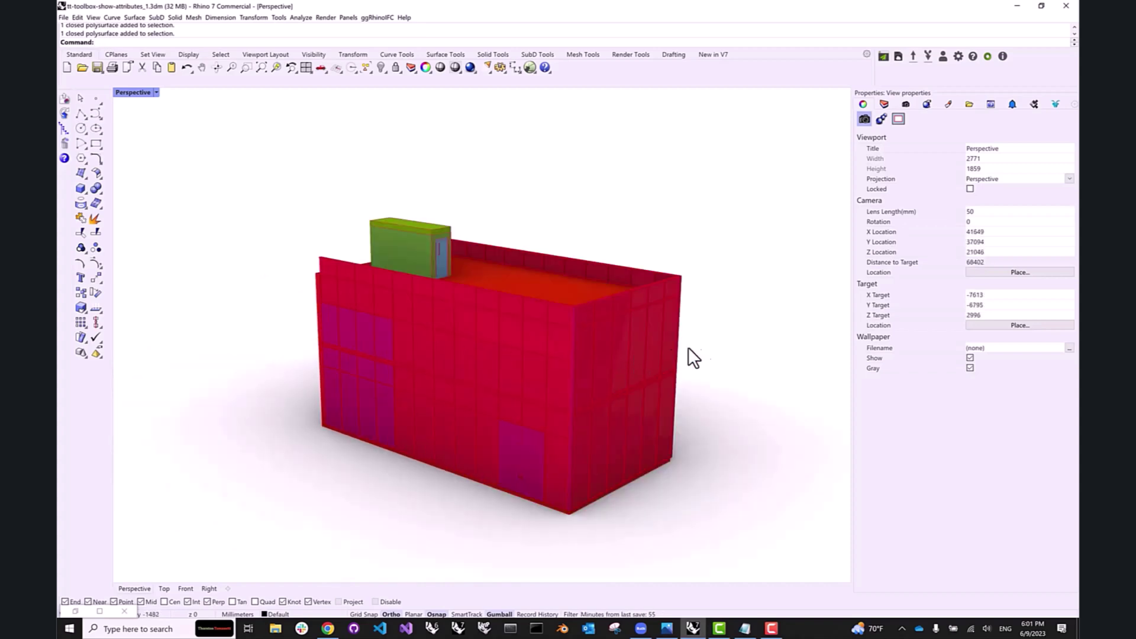
{"action": "right_click_drag", "start_coordinate": [708, 399], "coordinate": [712, 374]}
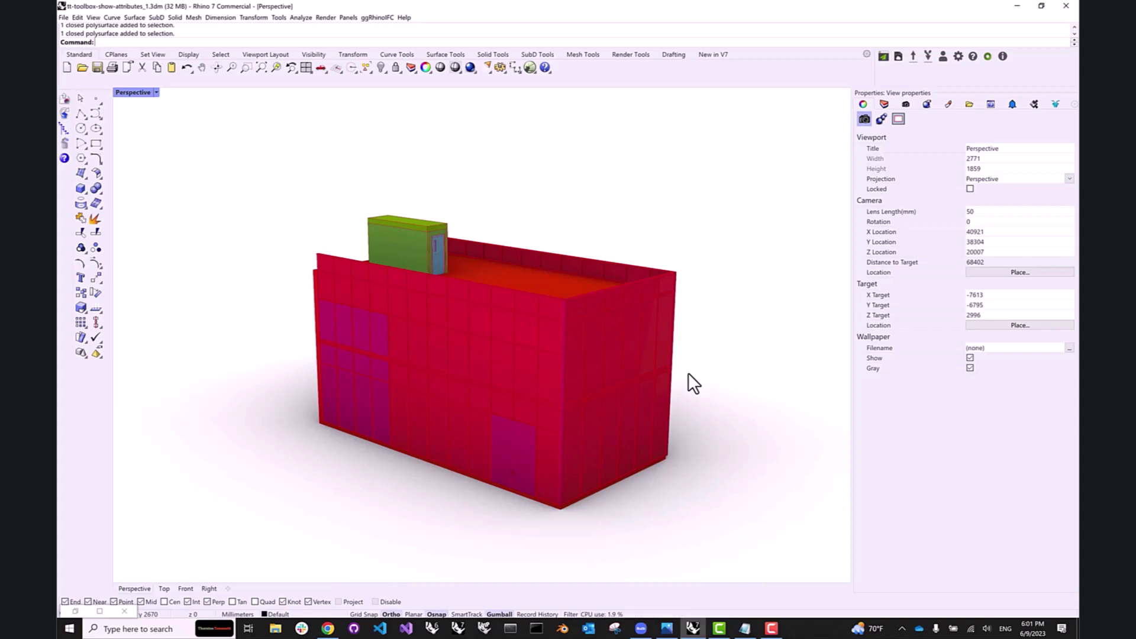
{"action": "mouse_move", "coordinate": [709, 360]}
{"action": "right_mouse_down"}
{"action": "mouse_move", "coordinate": [696, 389]}
{"action": "mouse_move", "coordinate": [702, 350]}
{"action": "mouse_move", "coordinate": [727, 357]}
{"action": "mouse_move", "coordinate": [702, 365]}
{"action": "right_mouse_up"}
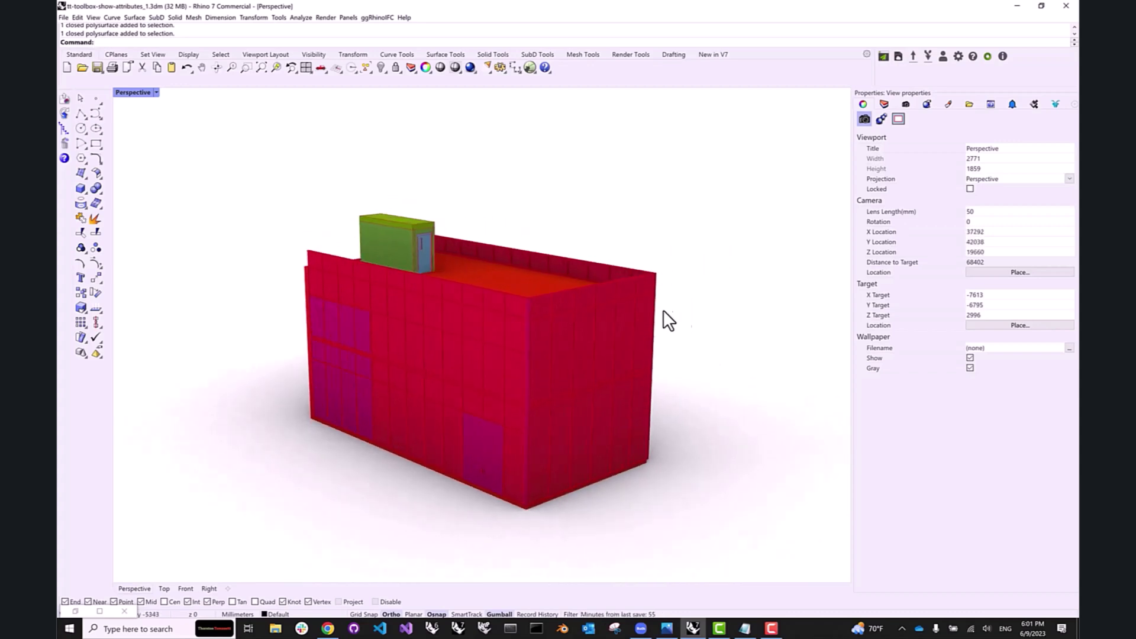
{"action": "right_click_drag", "start_coordinate": [663, 320], "coordinate": [654, 297], "text": "shift"}
- Reopen Grasshopper, add a Match Text component below the Family branch, and connect the null-replaced Family values to its Text input
{"action": "left_click", "coordinate": [529, 67]}
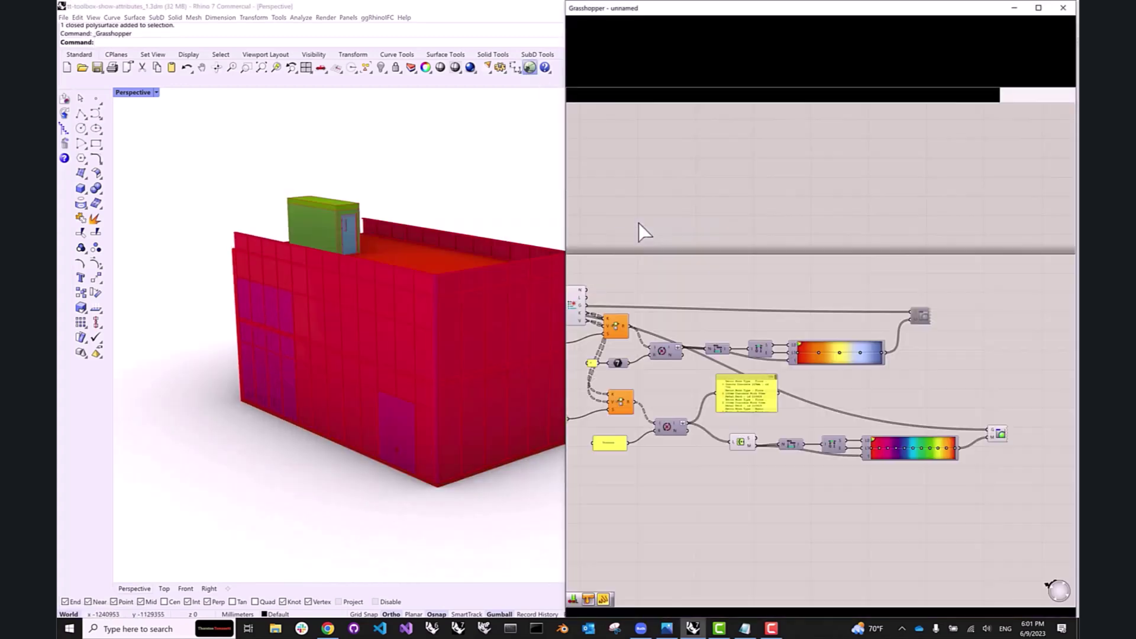
{"action": "scroll", "coordinate": [835, 286], "scroll_direction": "up", "scroll_amount": 5}
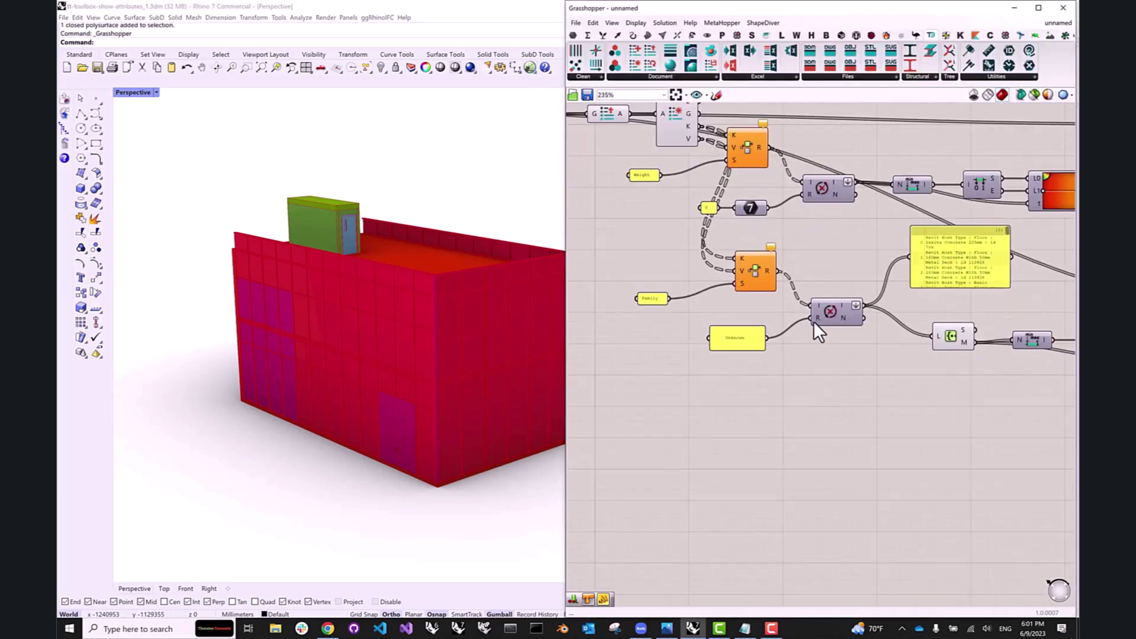
{"action": "right_click_drag", "start_coordinate": [885, 366], "coordinate": [821, 320]}
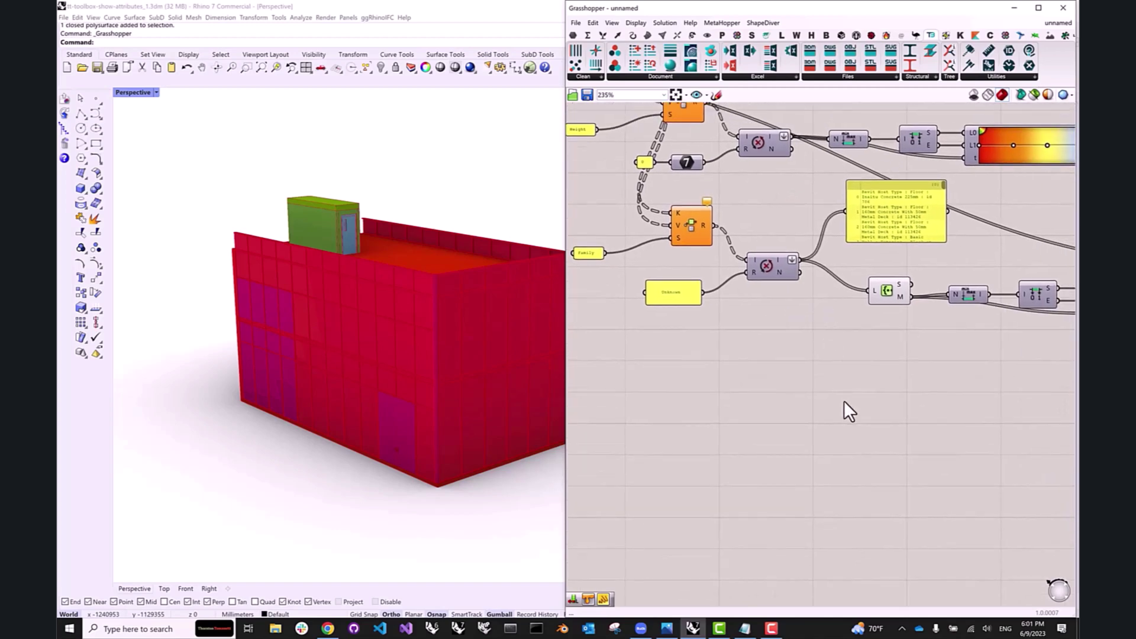
{"action": "double_click", "coordinate": [805, 363]}
{"action": "type", "text": "ma"}
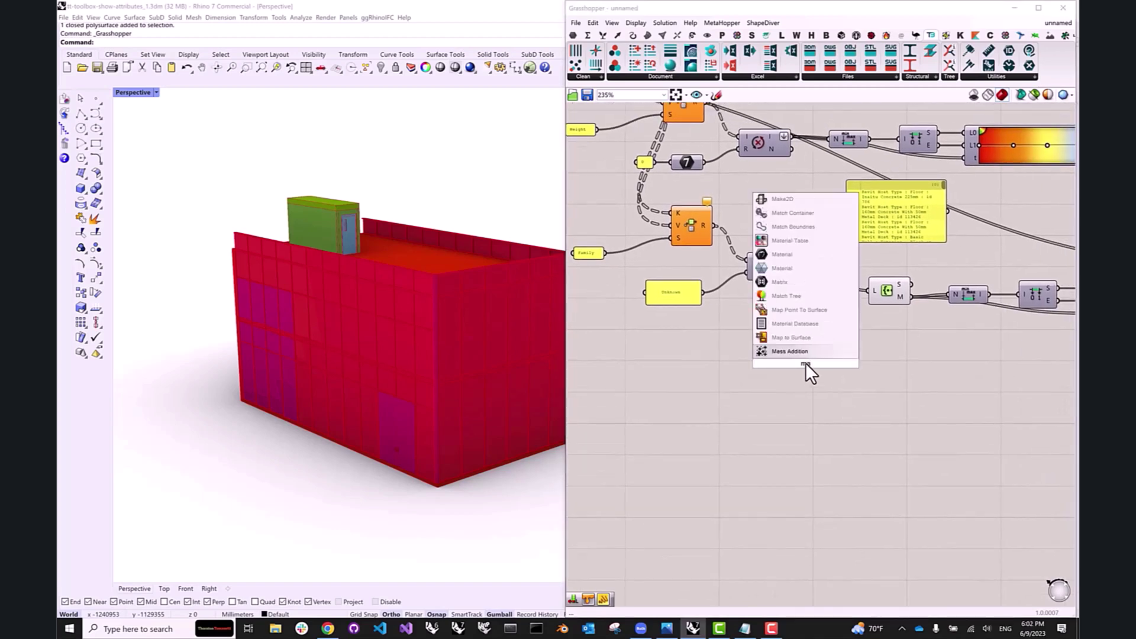
{"action": "type", "text": "tch"}
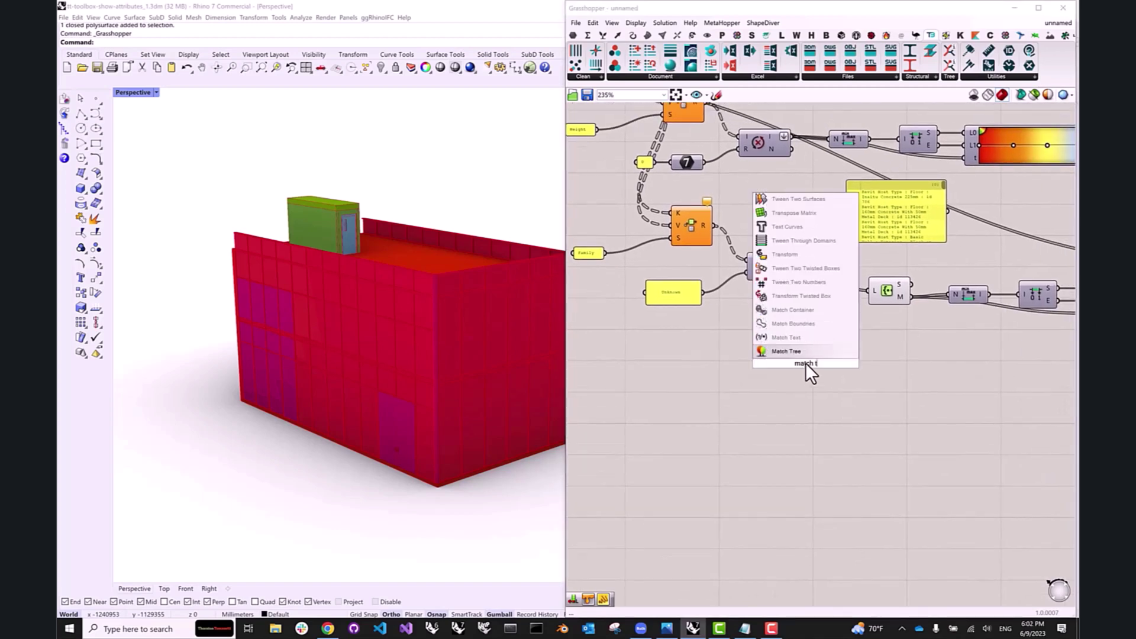
{"action": "left_click", "coordinate": [812, 353]}
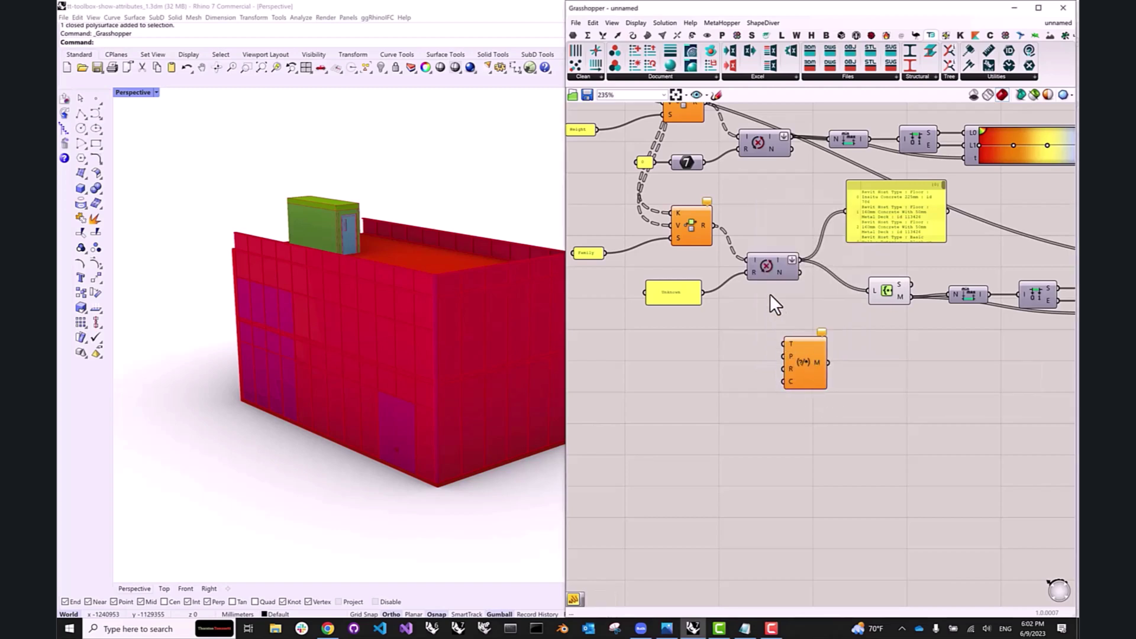
{"action": "left_click_drag", "start_coordinate": [800, 259], "coordinate": [794, 332]}
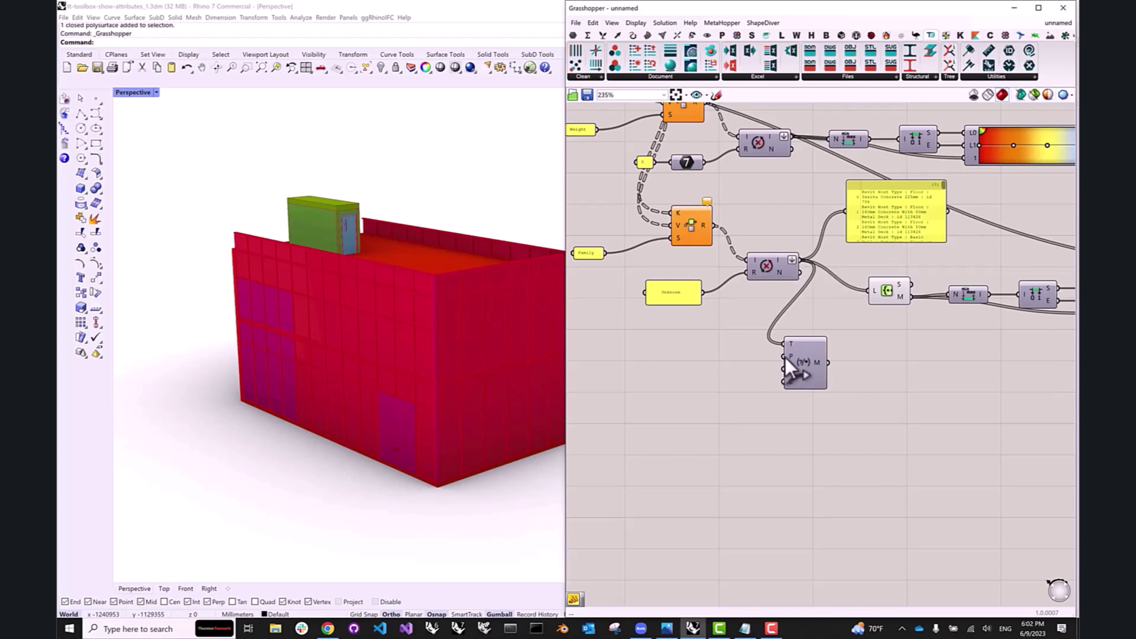
{"action": "mouse_move", "coordinate": [787, 356]}
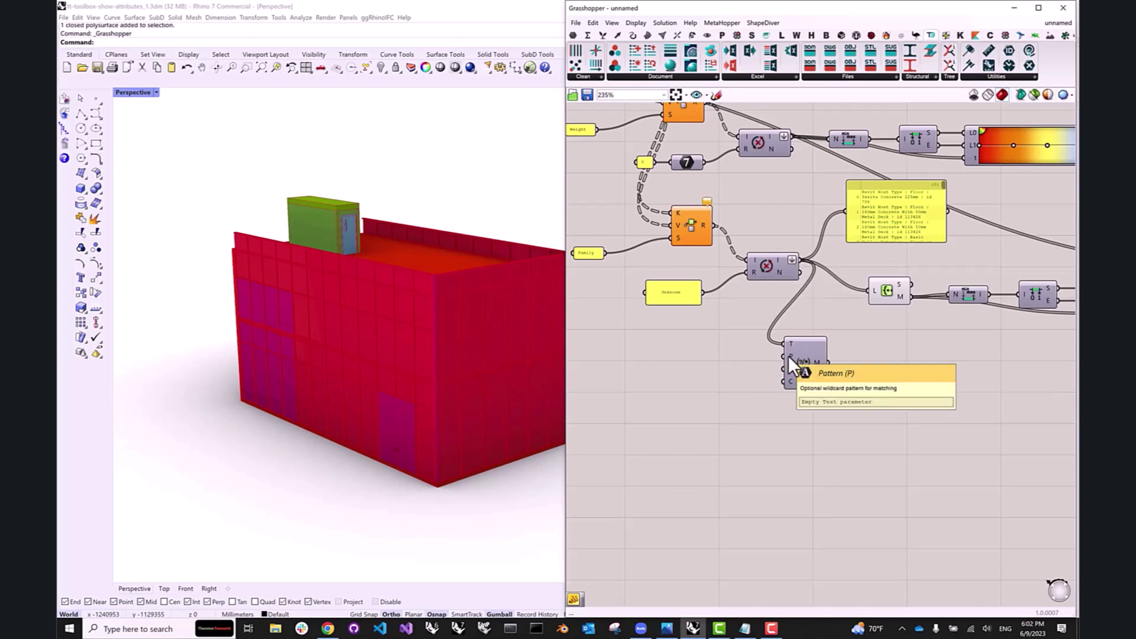
{"action": "left_click_drag", "start_coordinate": [788, 356], "coordinate": [786, 357]}
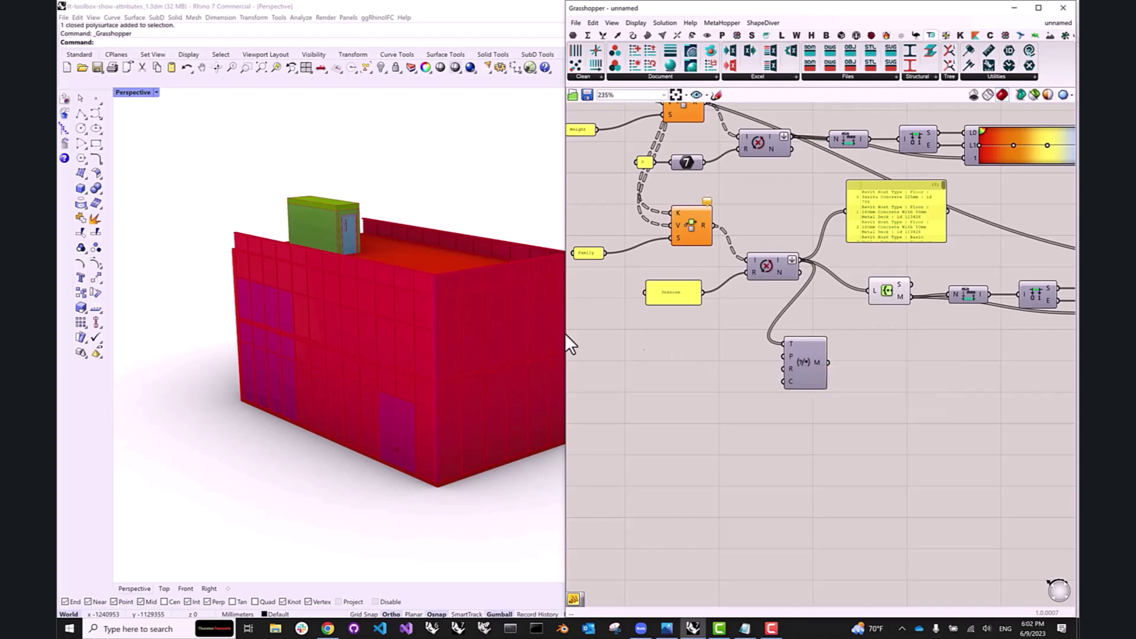
- Select a mullion and ground-floor panels on both visible facades in Rhino and compare their Family attribute values
{"action": "left_click", "coordinate": [328, 296]}
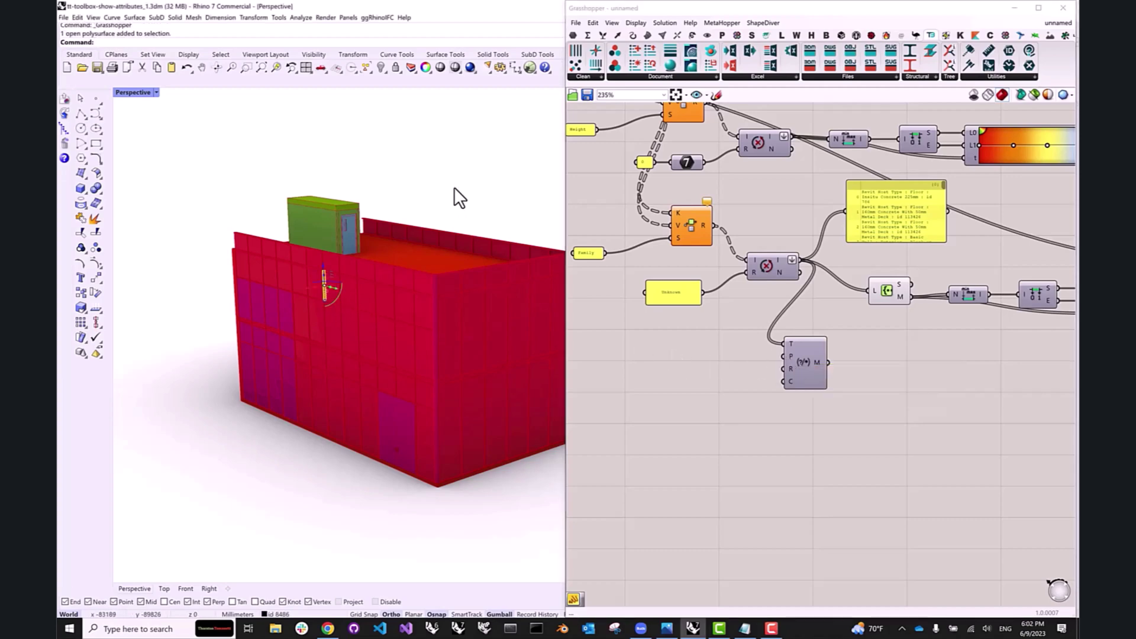
{"action": "left_click", "coordinate": [1014, 8]}
{"action": "left_click", "coordinate": [524, 419]}
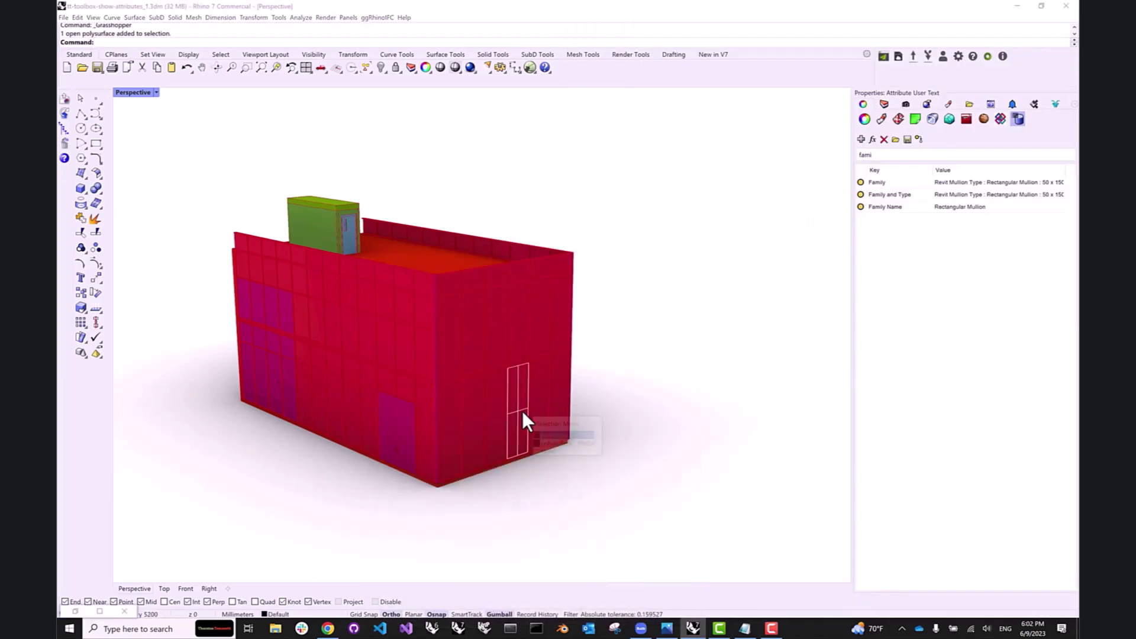
{"action": "left_click", "coordinate": [553, 443]}
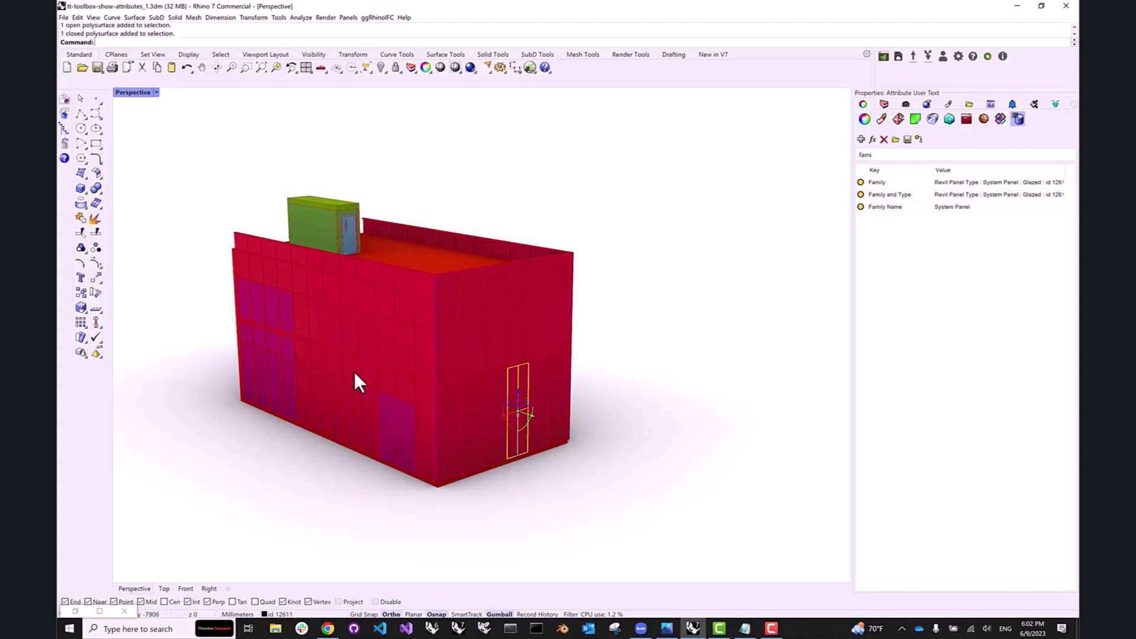
{"action": "left_click", "coordinate": [335, 407]}
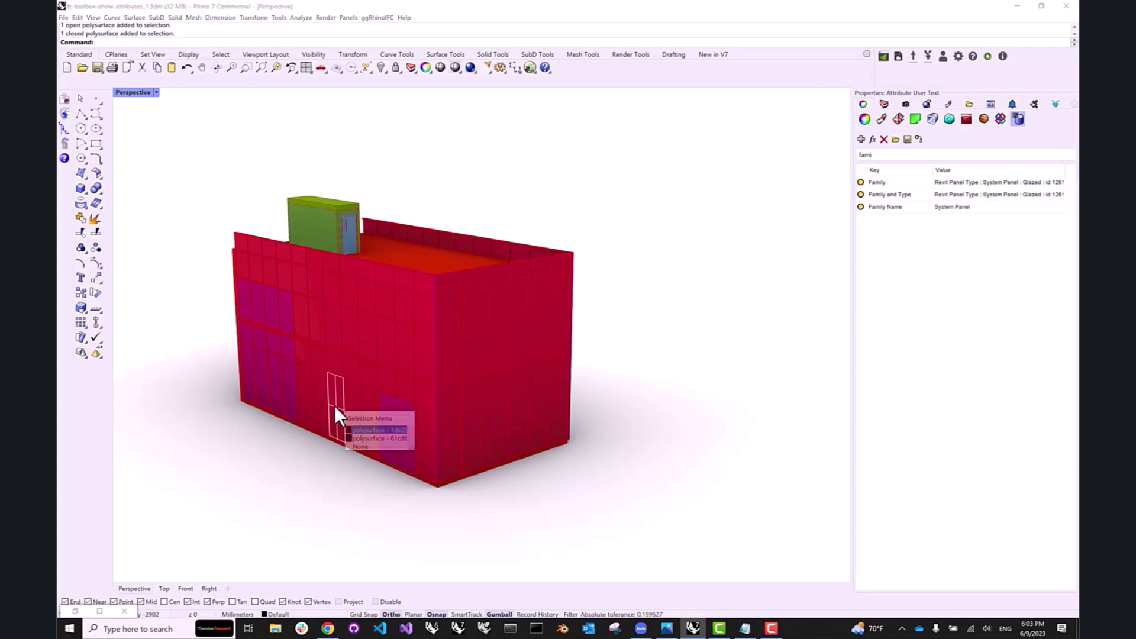
{"action": "left_click", "coordinate": [357, 431]}
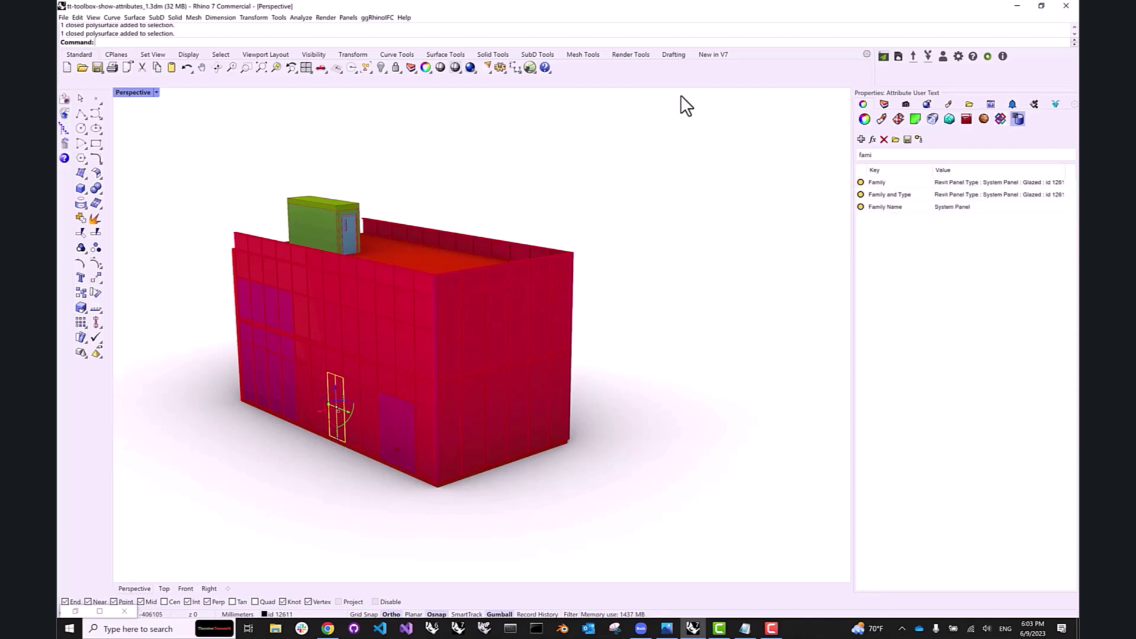
- Back in Grasshopper, add a panel containing "*Revit Panel Type*" and connect it to Match Text's Pattern input
{"action": "left_click", "coordinate": [530, 67]}
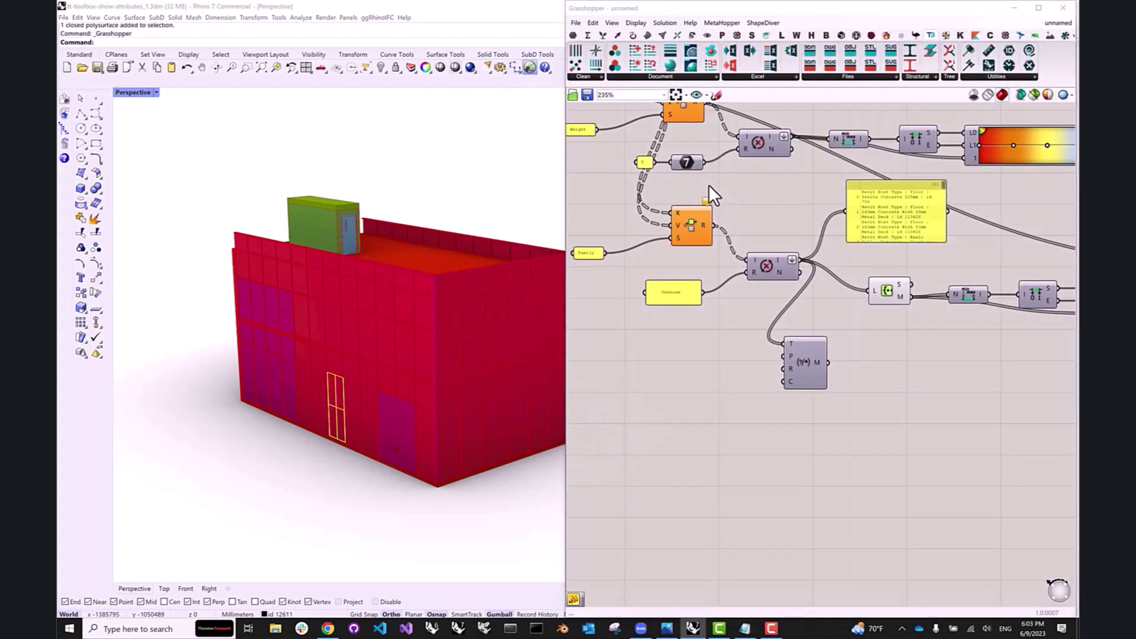
{"action": "double_click", "coordinate": [683, 364]}
{"action": "type", "text": "panel"}
{"action": "key", "text": "Return"}
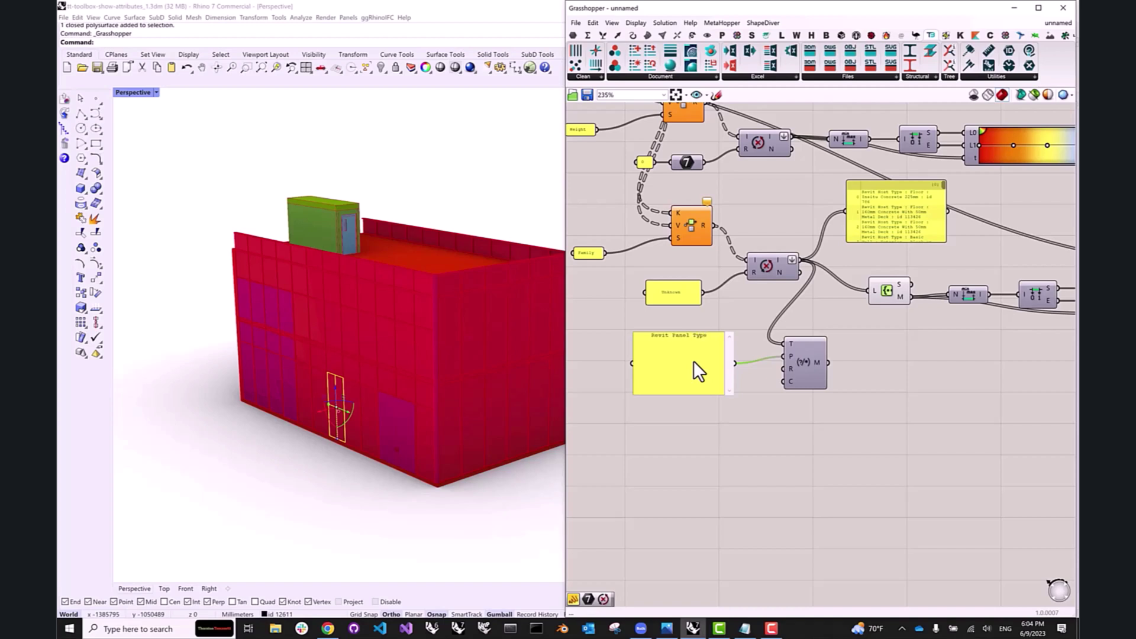
{"action": "left_click", "coordinate": [651, 336]}
{"action": "type", "text": "*"}
{"action": "left_click", "coordinate": [712, 336]}
{"action": "type", "text": "*"}
{"action": "left_click", "coordinate": [746, 421]}
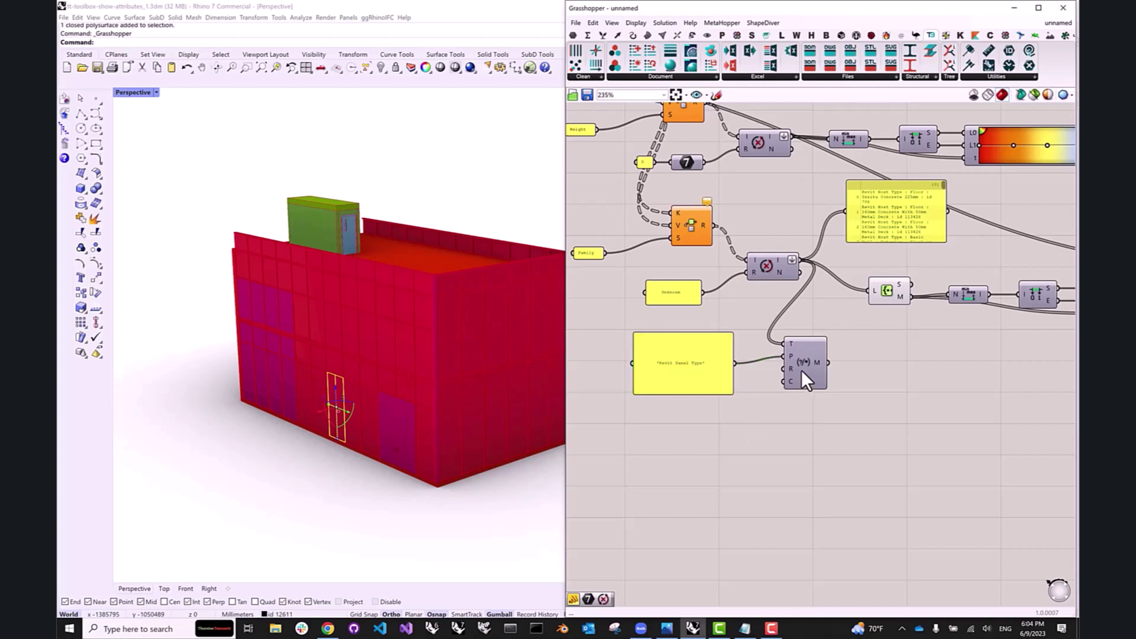
- Add a Gate Not component after Match Text and connect the match result to its input
{"action": "mouse_move", "coordinate": [818, 362]}
{"action": "double_click", "coordinate": [863, 377]}
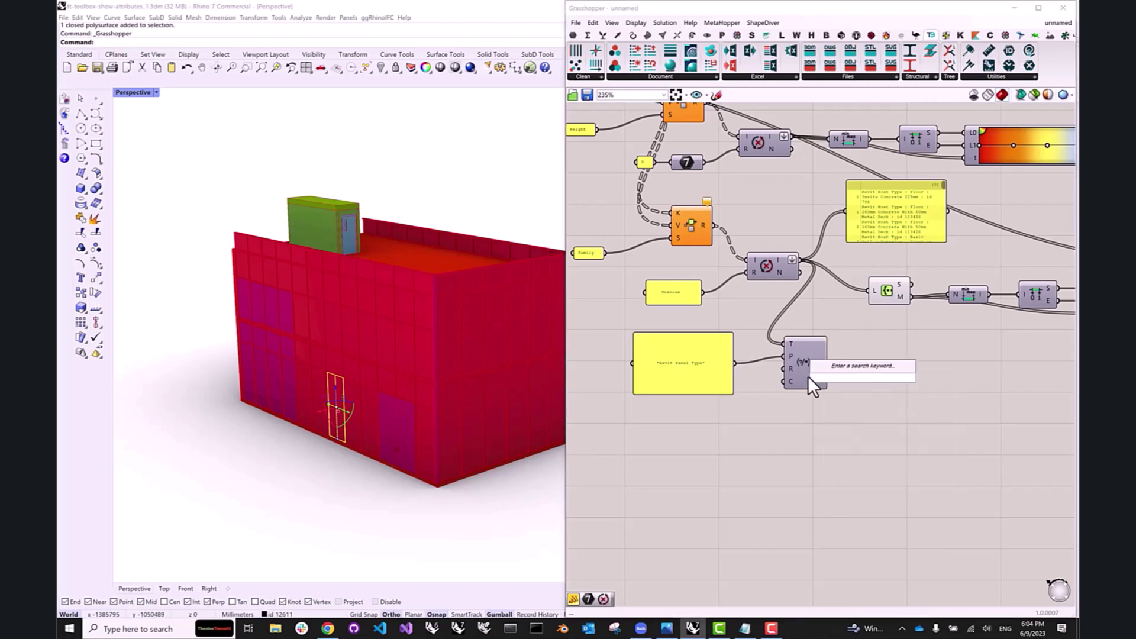
{"action": "type", "text": "not"}
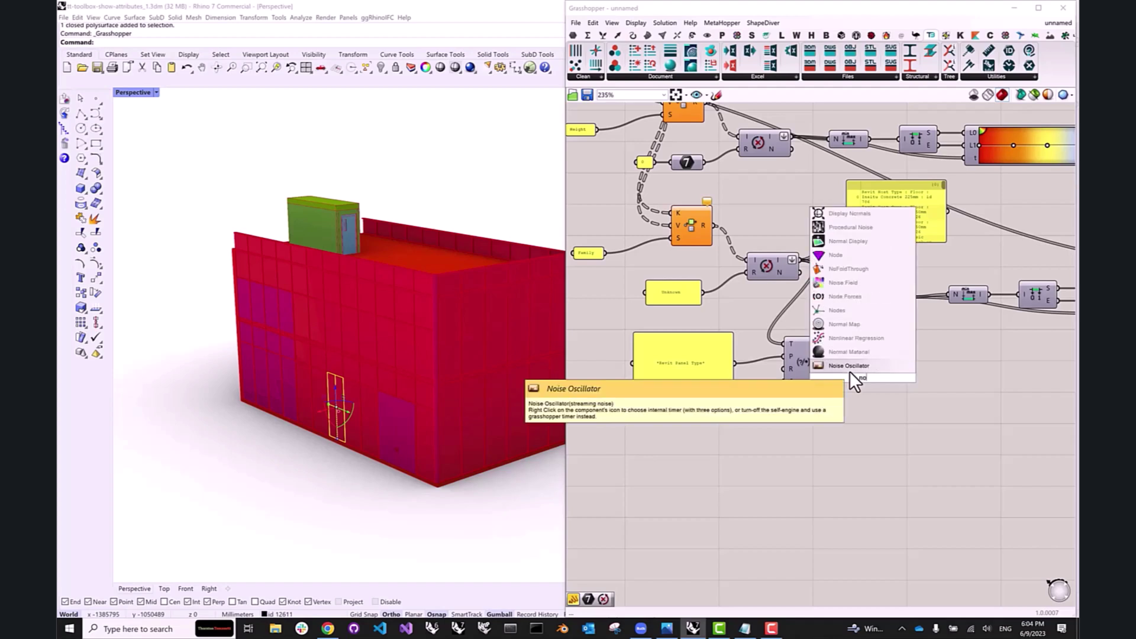
{"action": "left_click", "coordinate": [847, 365]}
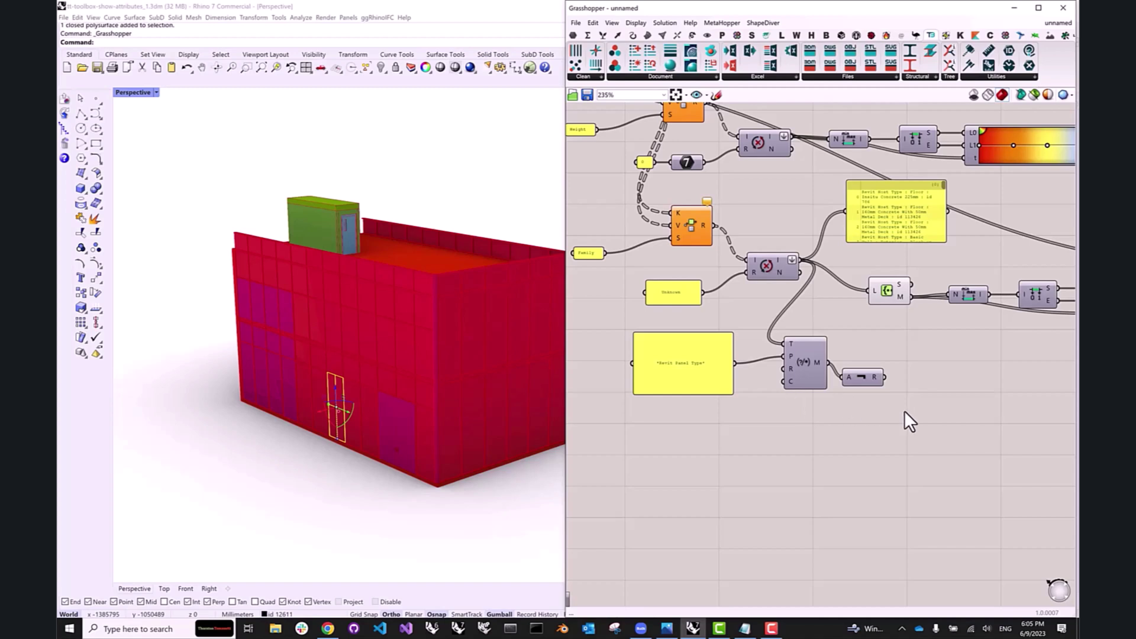
- Add a Cull Pattern that takes the null-replaced Family values as its list and the Gate Not result as its pattern
{"action": "right_click_drag", "start_coordinate": [904, 354], "coordinate": [833, 354]}
{"action": "double_click", "coordinate": [875, 356]}
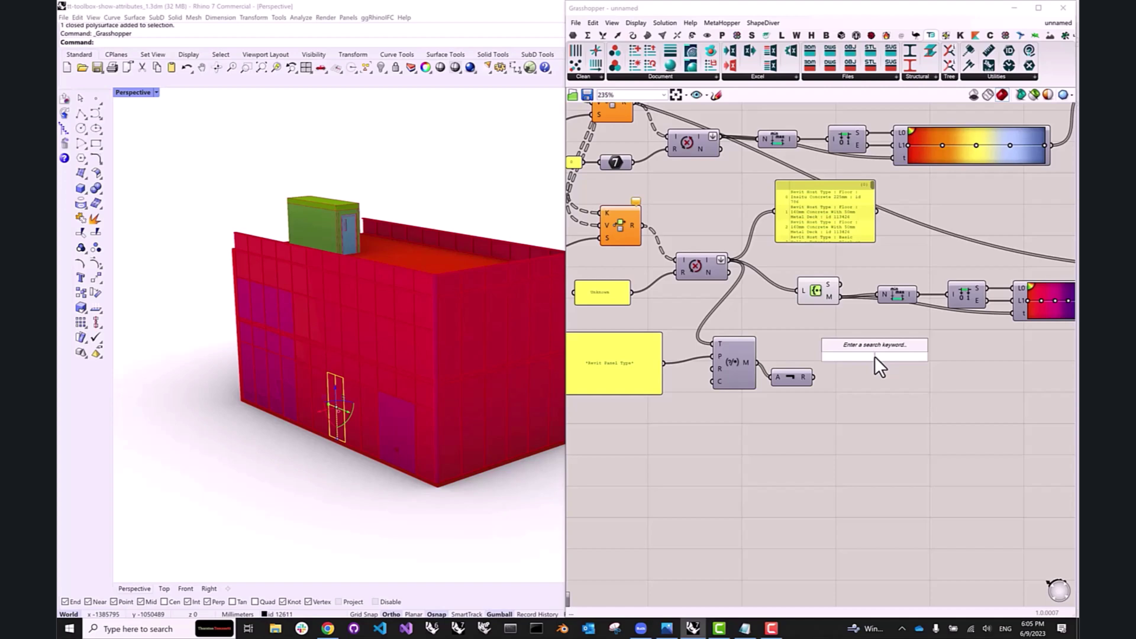
{"action": "type", "text": "cull"}
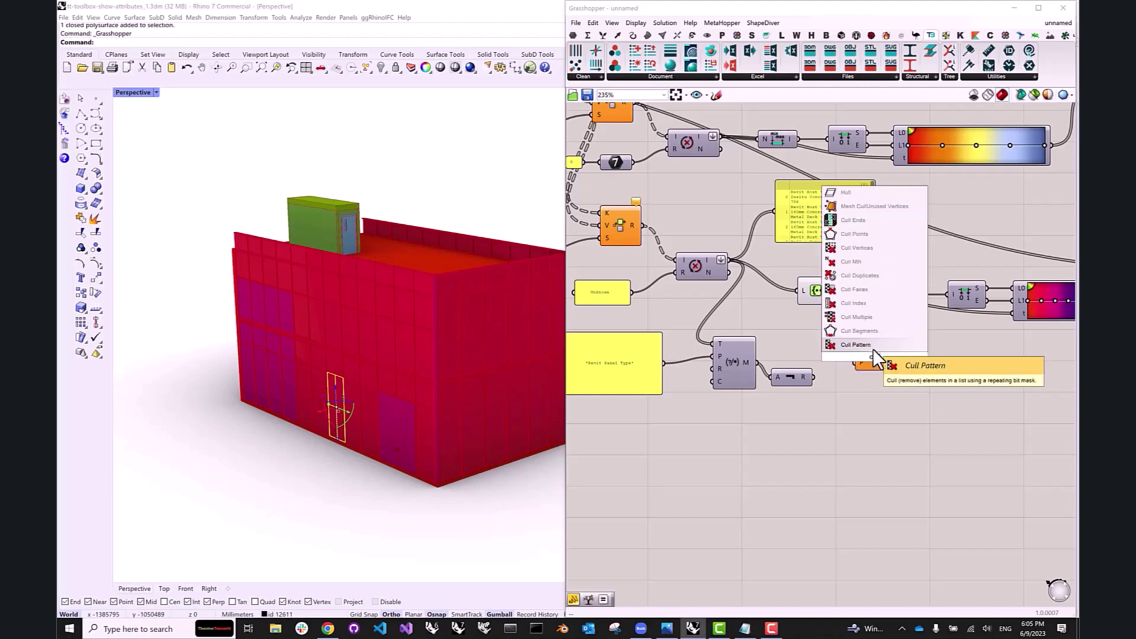
{"action": "left_click", "coordinate": [872, 348]}
{"action": "right_click_drag", "start_coordinate": [813, 347], "coordinate": [837, 350]}
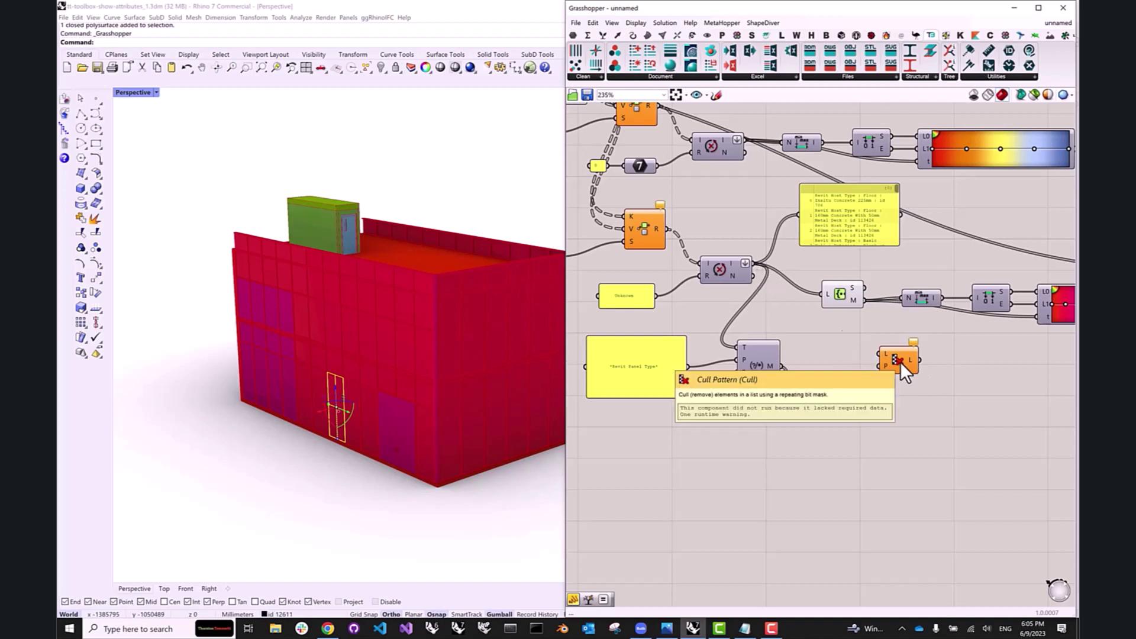
{"action": "left_click_drag", "start_coordinate": [756, 263], "coordinate": [879, 354]}
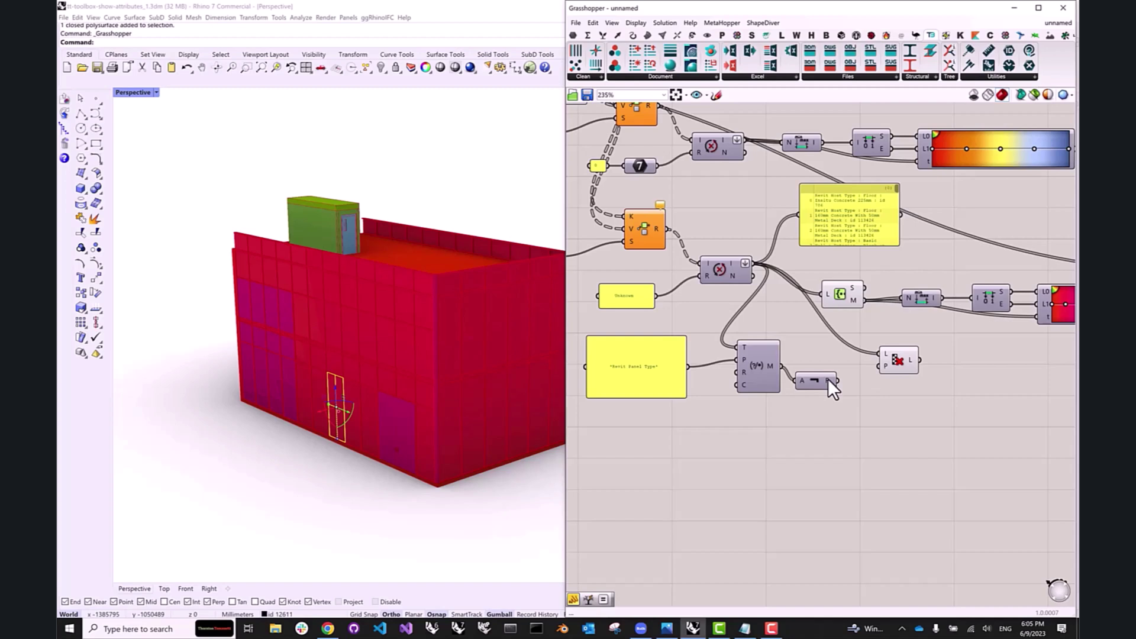
{"action": "mouse_move", "coordinate": [829, 379]}
- Duplicate the Cull Pattern above with the same pattern input and connect the attribute component's geometry output to its list input
{"action": "mouse_move", "coordinate": [909, 361]}
{"action": "left_click_drag", "start_coordinate": [896, 358], "coordinate": [911, 265]}
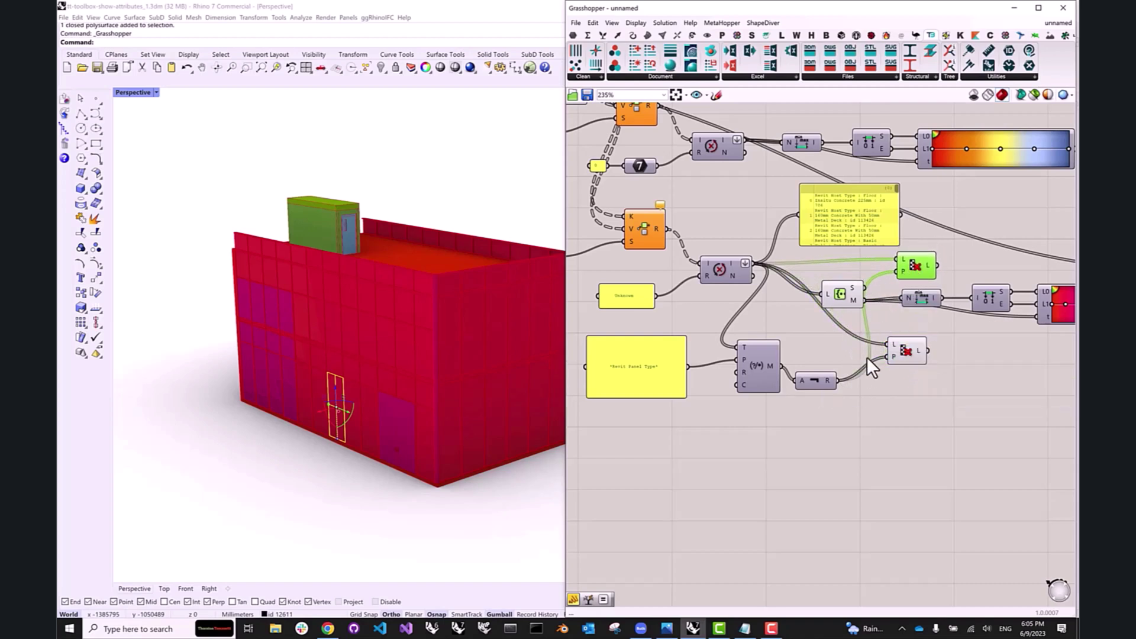
{"action": "right_click_drag", "start_coordinate": [863, 294], "coordinate": [888, 374]}
{"action": "scroll", "coordinate": [889, 374], "scroll_direction": "down", "scroll_amount": 3}
{"action": "left_click_drag", "start_coordinate": [637, 231], "coordinate": [974, 371]}
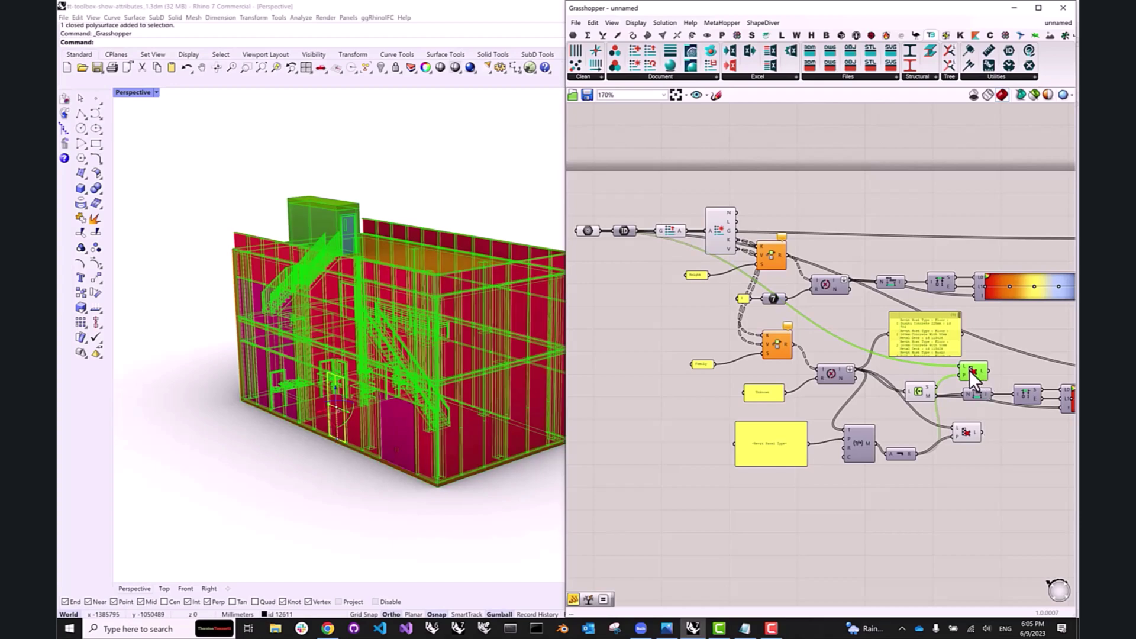
- Turn off the viewport preview for both Cull Pattern components
{"action": "right_click_drag", "start_coordinate": [970, 370], "coordinate": [852, 441]}
{"action": "left_click", "coordinate": [772, 415], "text": "shift"}
{"action": "right_click", "coordinate": [806, 421]}
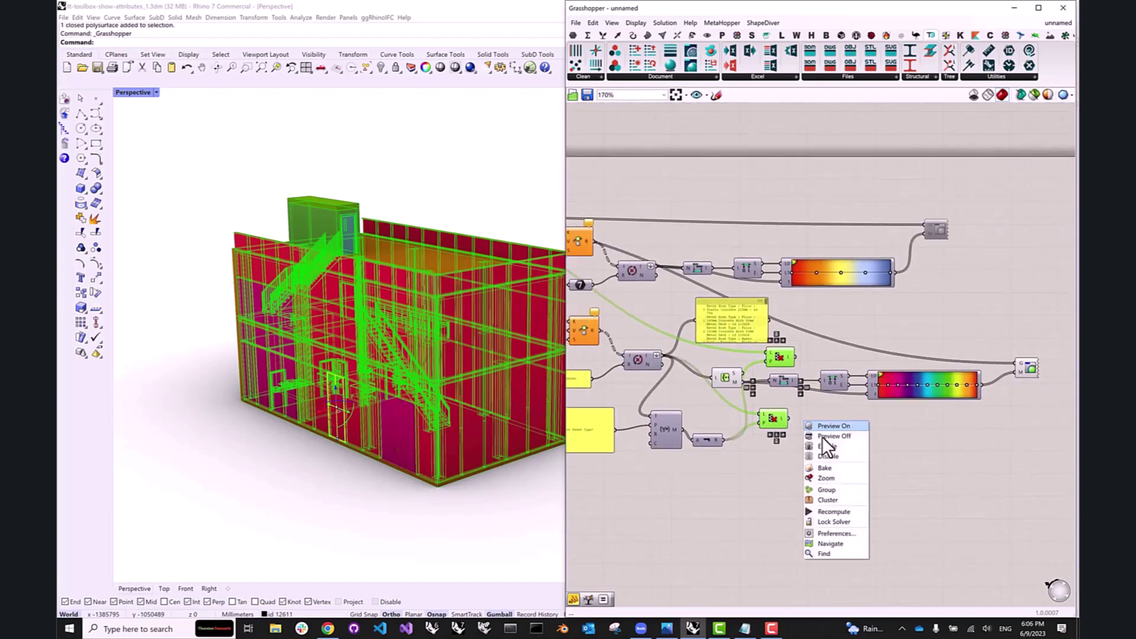
{"action": "left_click", "coordinate": [840, 439]}
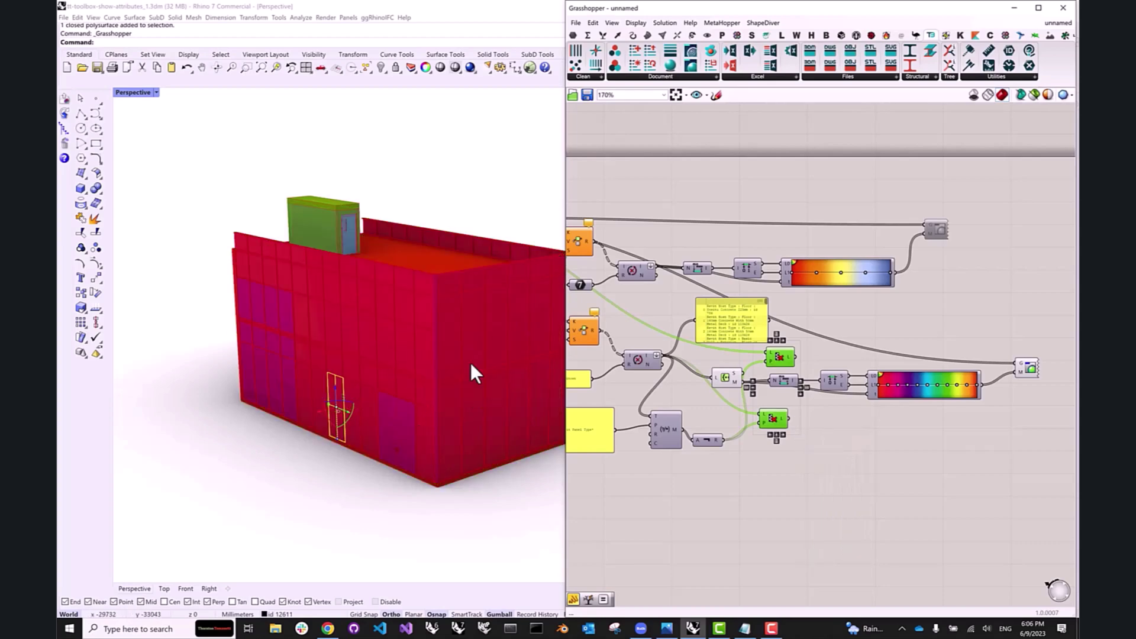
- Connect the culled Family values to the Create Set component and the culled geometry to the rainbow gradient's Custom Preview
{"action": "scroll", "coordinate": [855, 356], "scroll_direction": "up", "scroll_amount": 2}
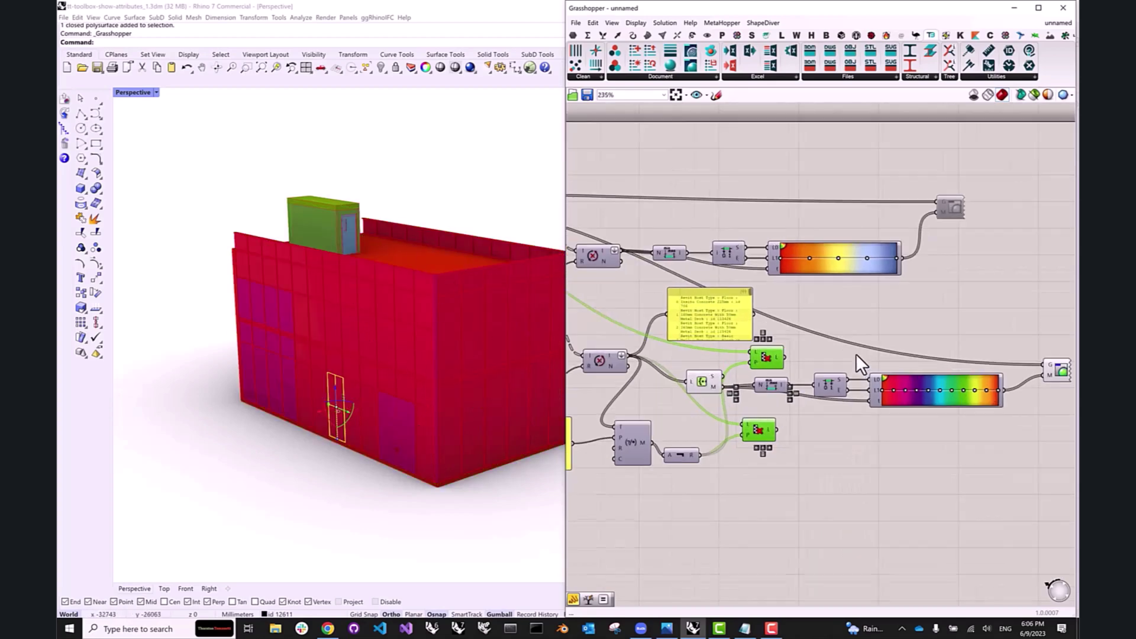
{"action": "left_click_drag", "start_coordinate": [793, 379], "coordinate": [802, 385]}
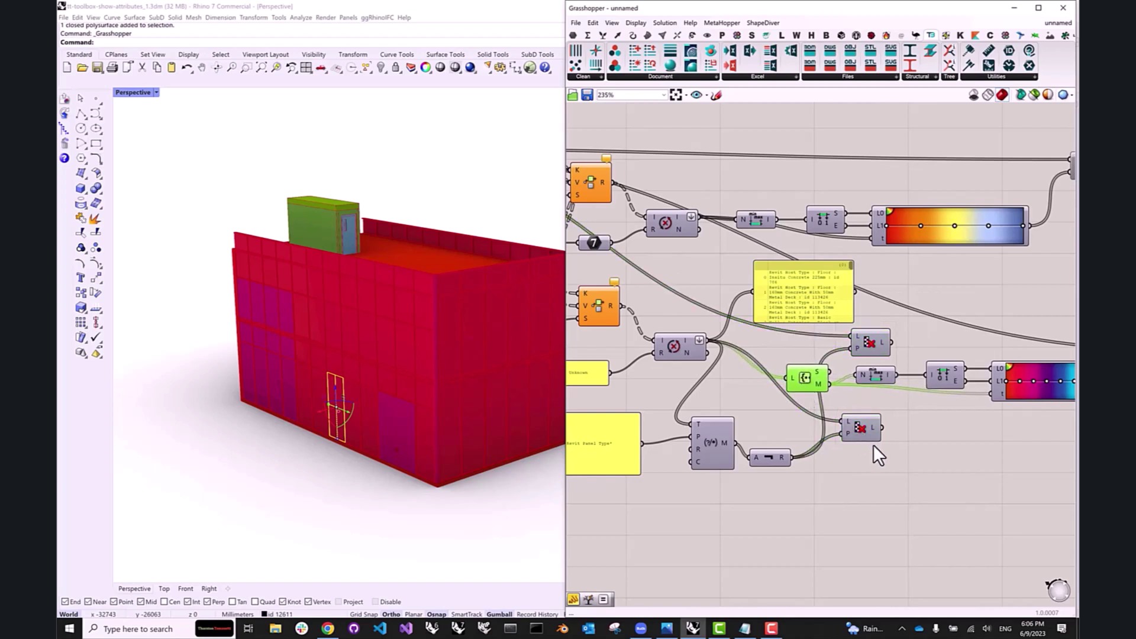
{"action": "left_click_drag", "start_coordinate": [863, 431], "coordinate": [794, 382]}
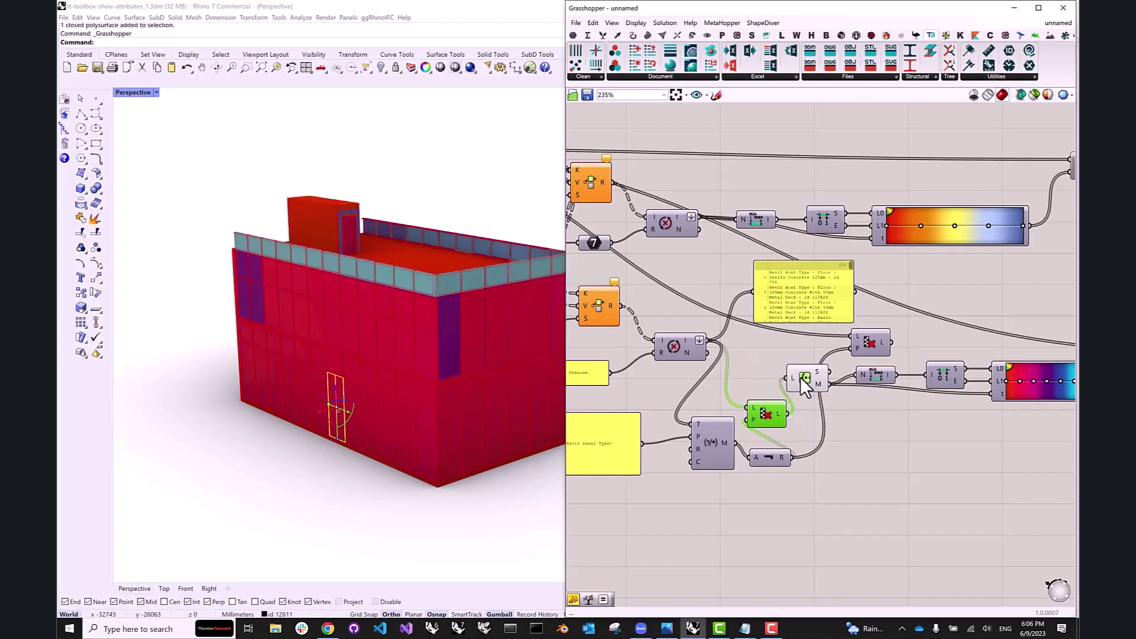
{"action": "right_click_drag", "start_coordinate": [843, 378], "coordinate": [638, 385]}
{"action": "left_click_drag", "start_coordinate": [685, 349], "coordinate": [994, 358]}
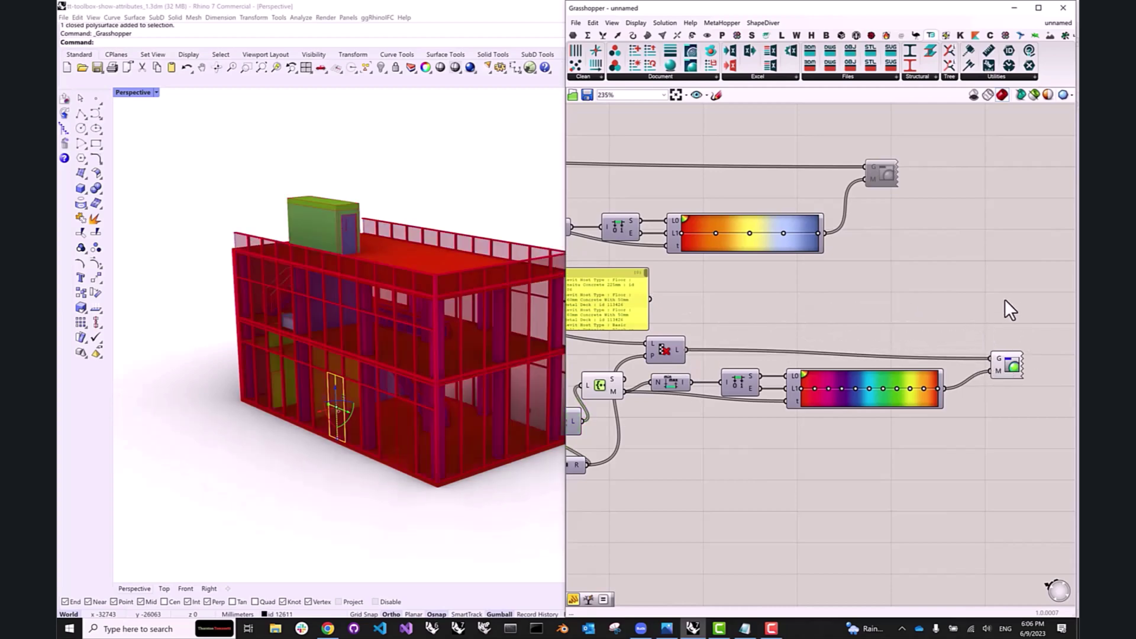
- Turn off the preview of the Create Set component
{"action": "scroll", "coordinate": [1005, 300], "scroll_direction": "down", "scroll_amount": 3}
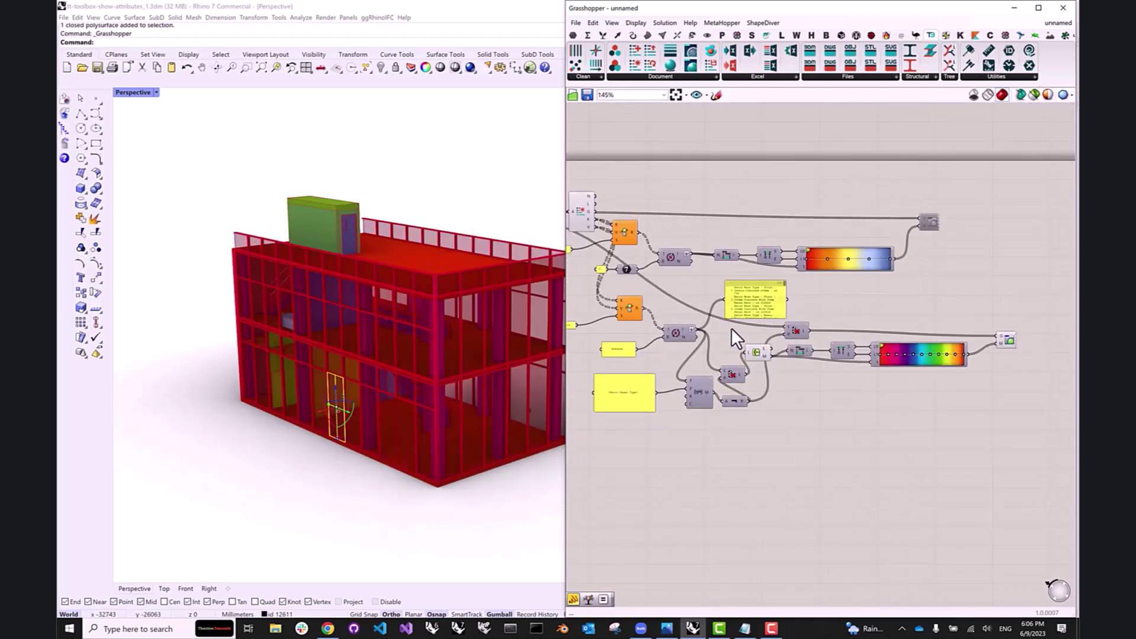
{"action": "right_click_drag", "start_coordinate": [727, 327], "coordinate": [789, 336]}
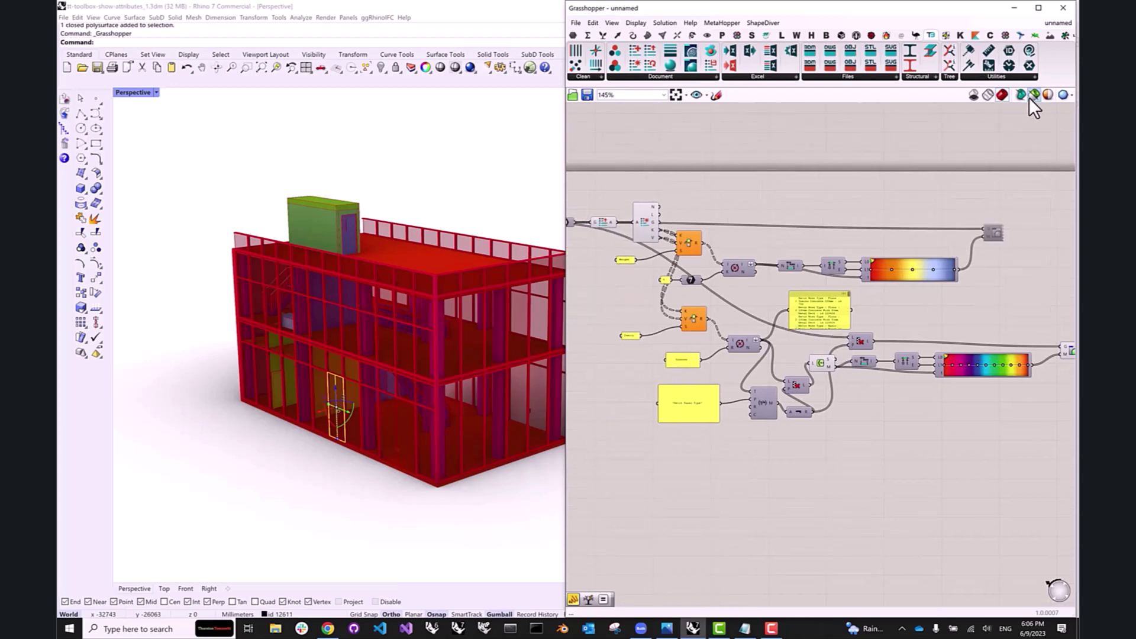
{"action": "right_click_drag", "start_coordinate": [460, 426], "coordinate": [399, 389]}
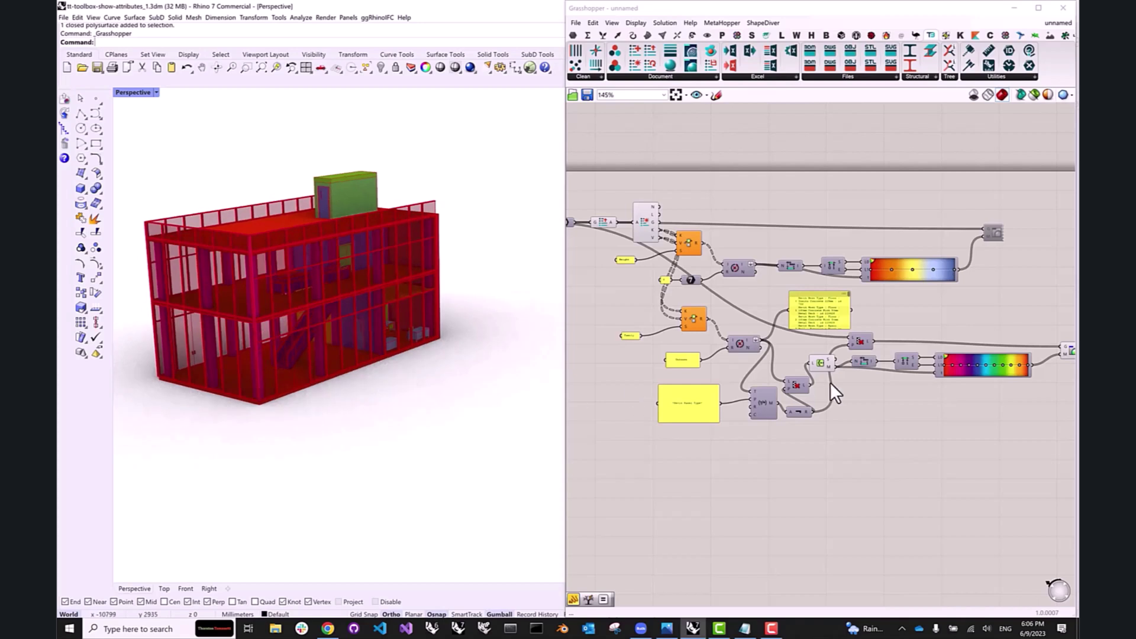
{"action": "right_click", "coordinate": [820, 360]}
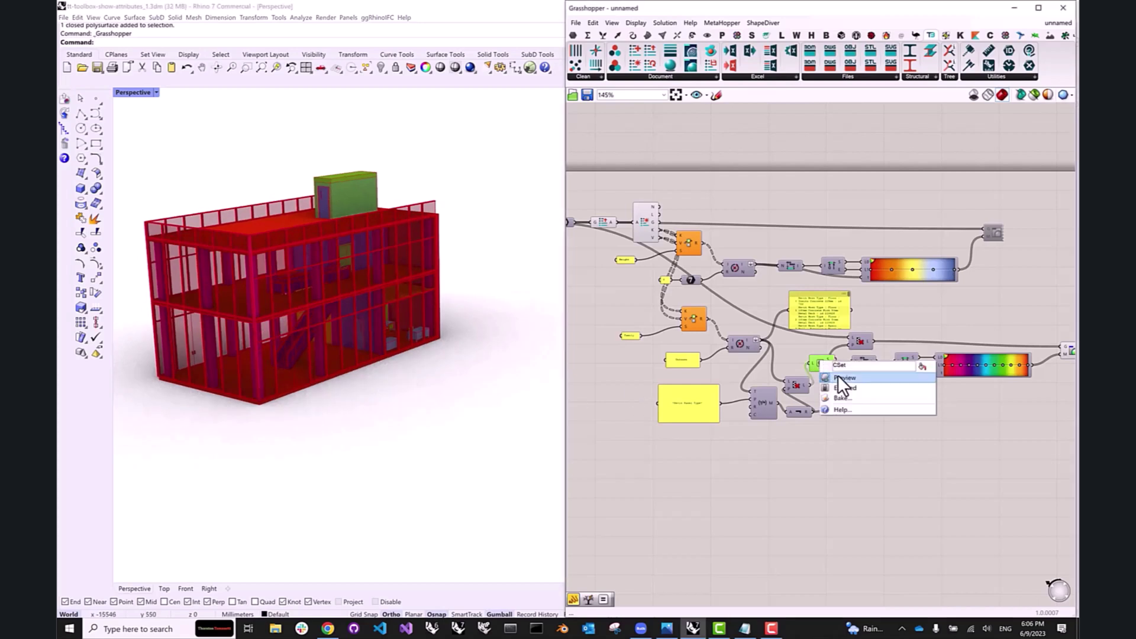
{"action": "left_click", "coordinate": [838, 378]}
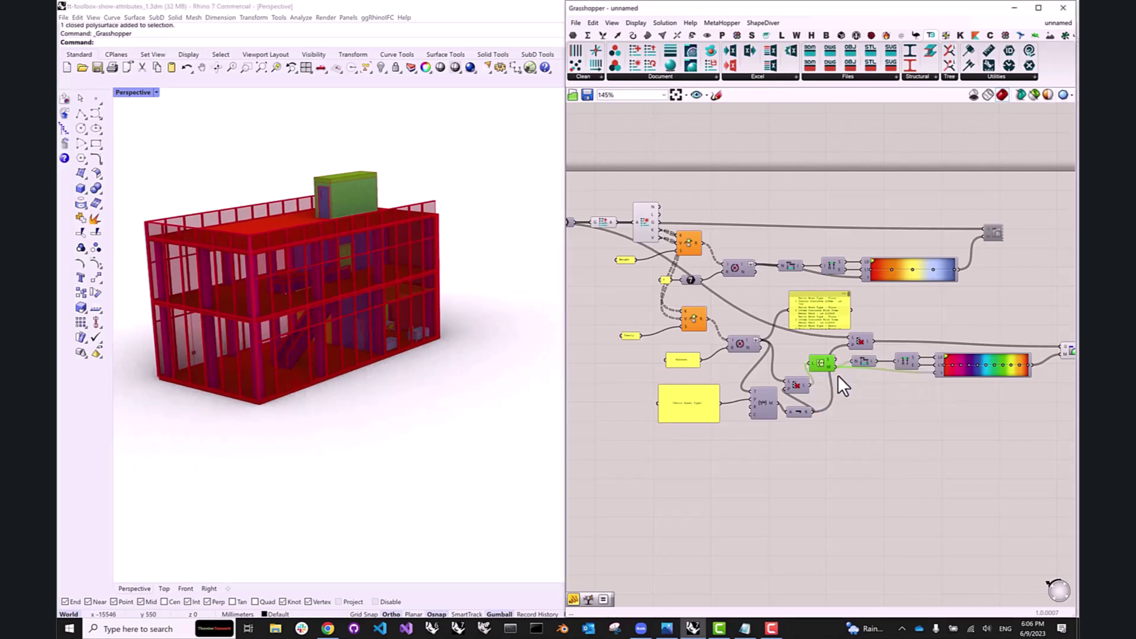